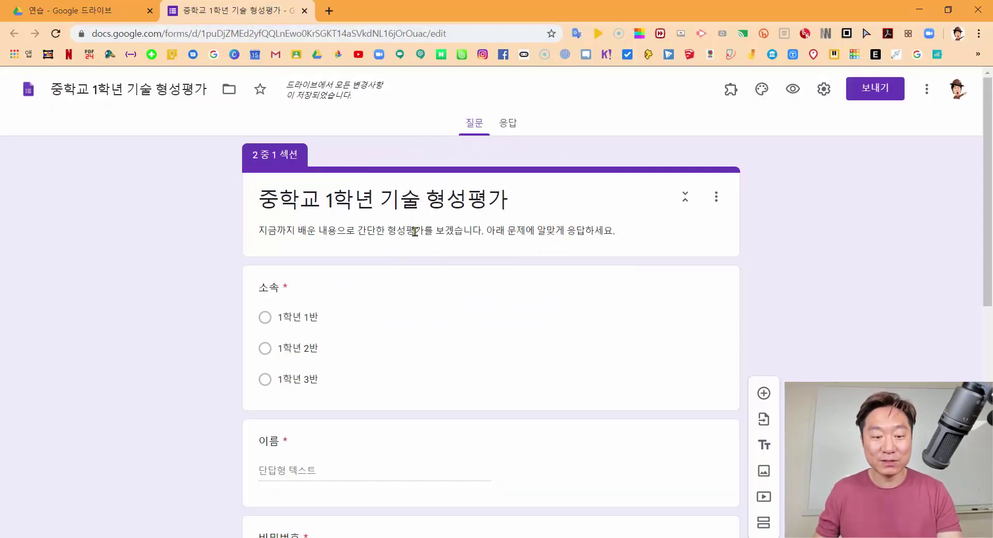
Copy exam question 1 from the Hangul document into the empty question title
scroll(393, 251, "down", 1)
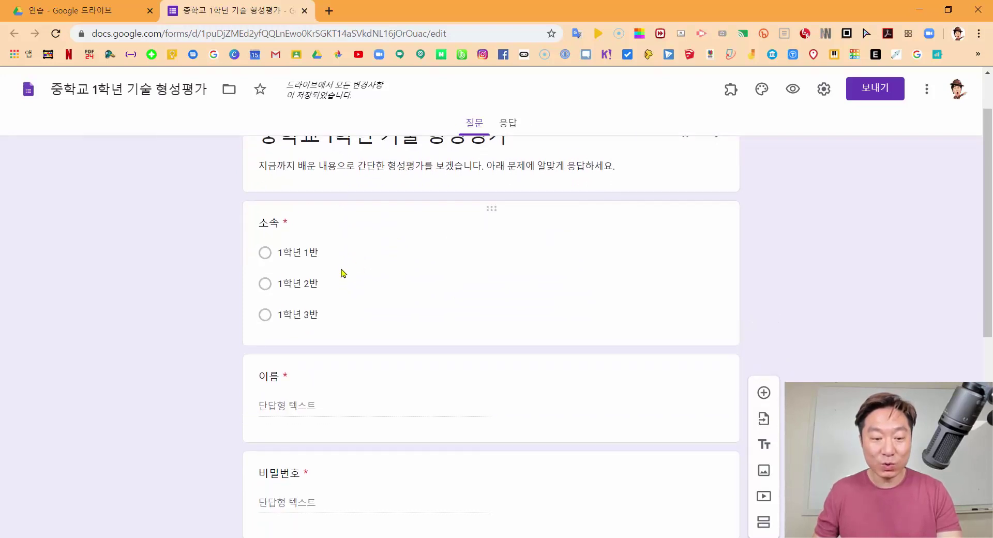
scroll(290, 306, "down", 1)
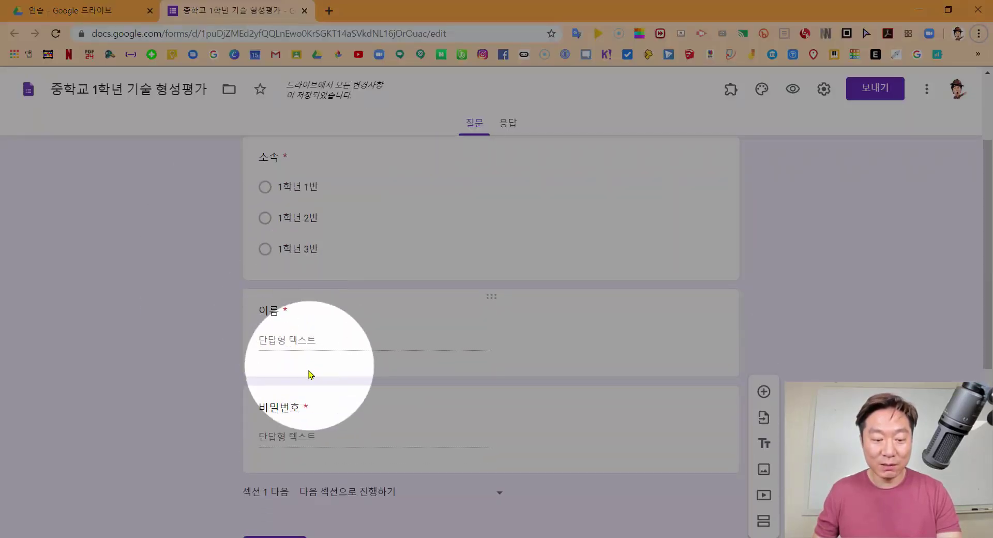
scroll(310, 374, "down", 2)
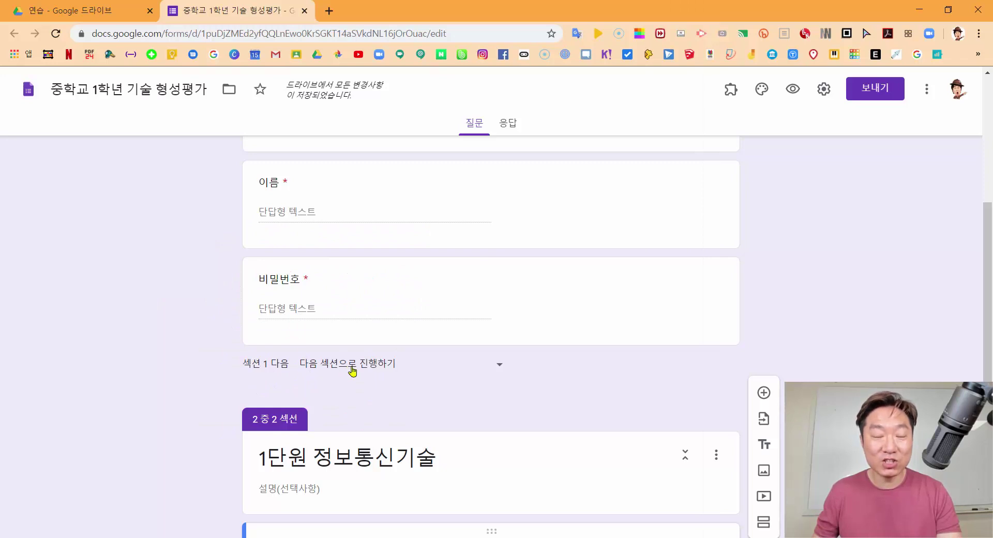
scroll(310, 386, "down", 1)
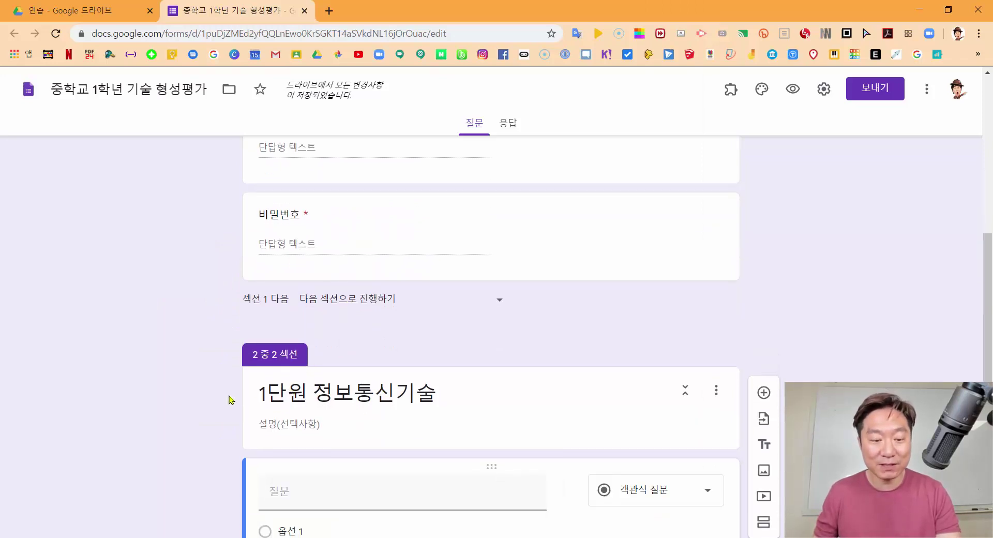
scroll(231, 400, "down", 2)
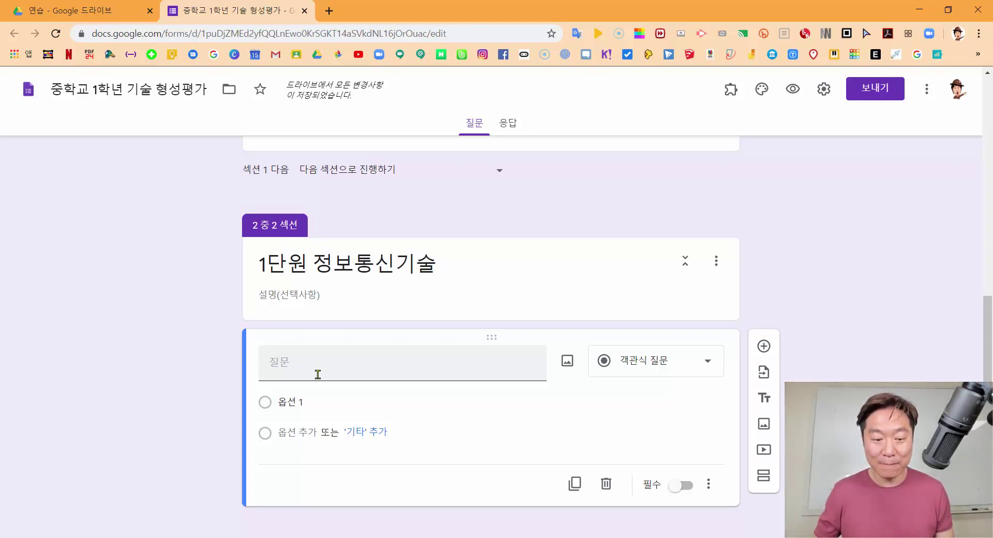
key("alt+Tab")
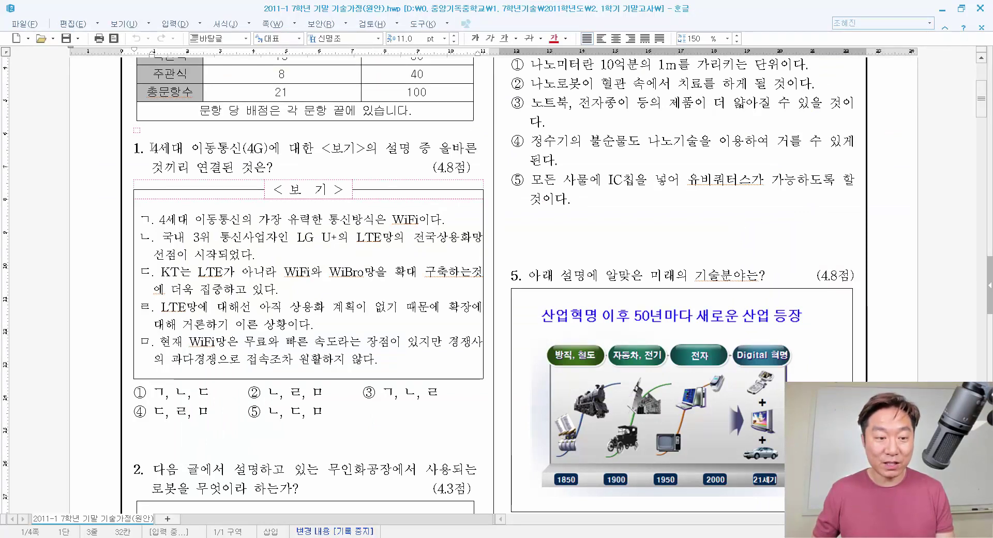
left_click_drag(134, 148, 274, 166)
key("ctrl+c")
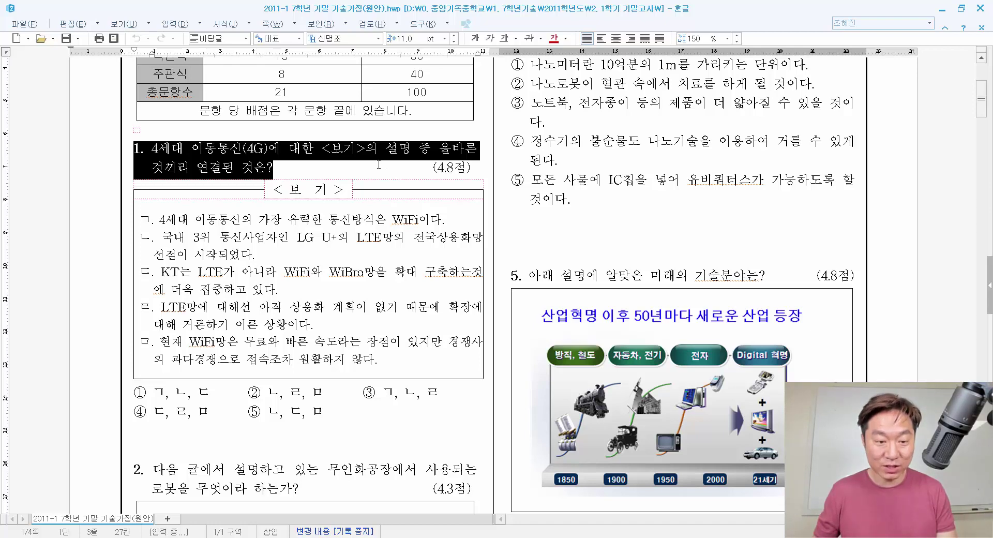
key("alt+Tab")
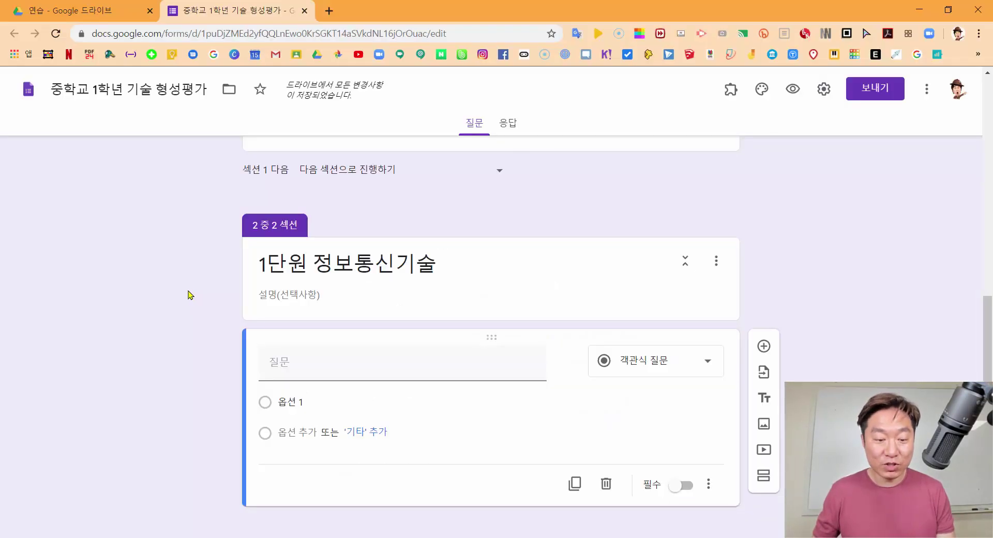
left_click(286, 362)
key("ctrl+v")
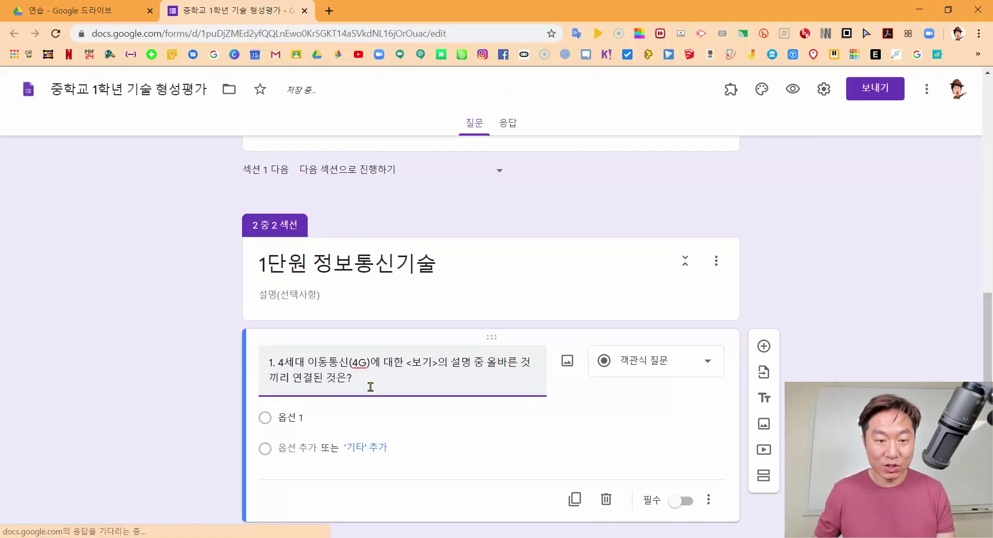
left_click(334, 341)
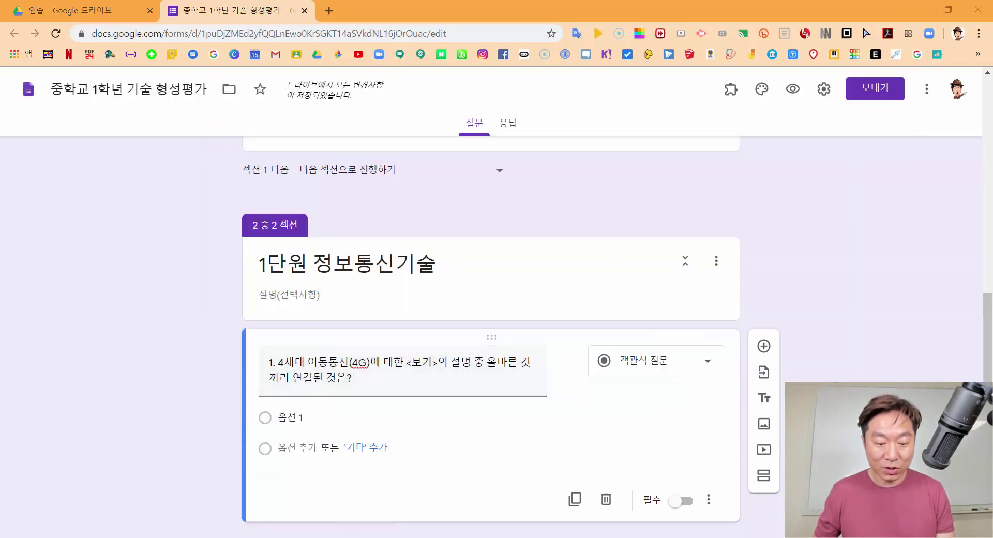
Copy the ㄱ–ㅁ 보기 statements from Hangul and paste them after the question text
key("alt+Tab")
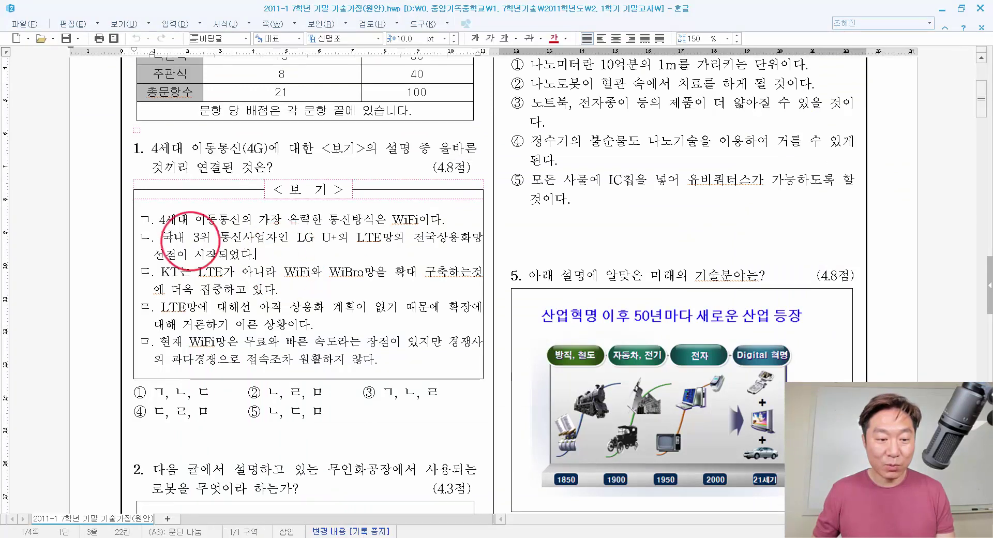
left_click_drag(155, 219, 336, 359)
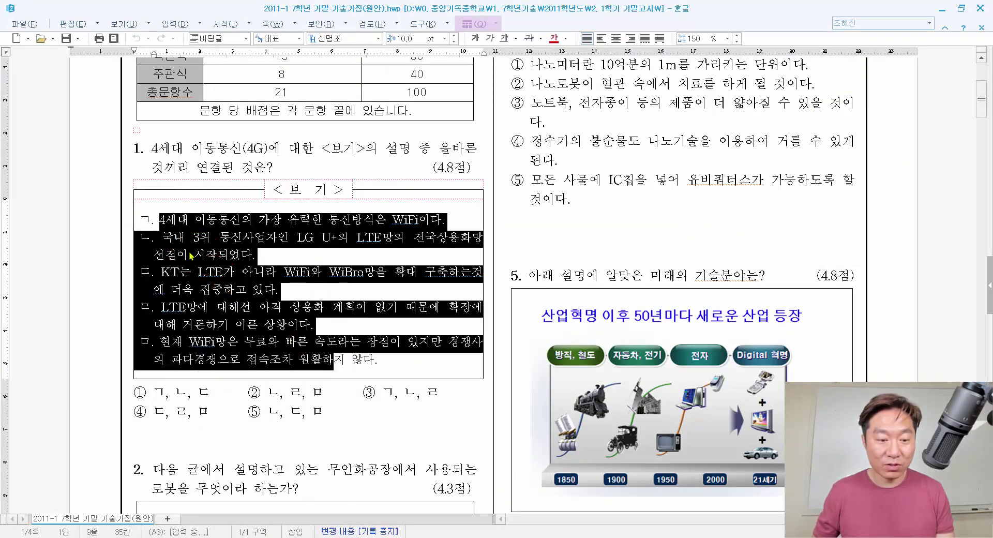
left_click(138, 219)
left_click_drag(139, 219, 391, 358)
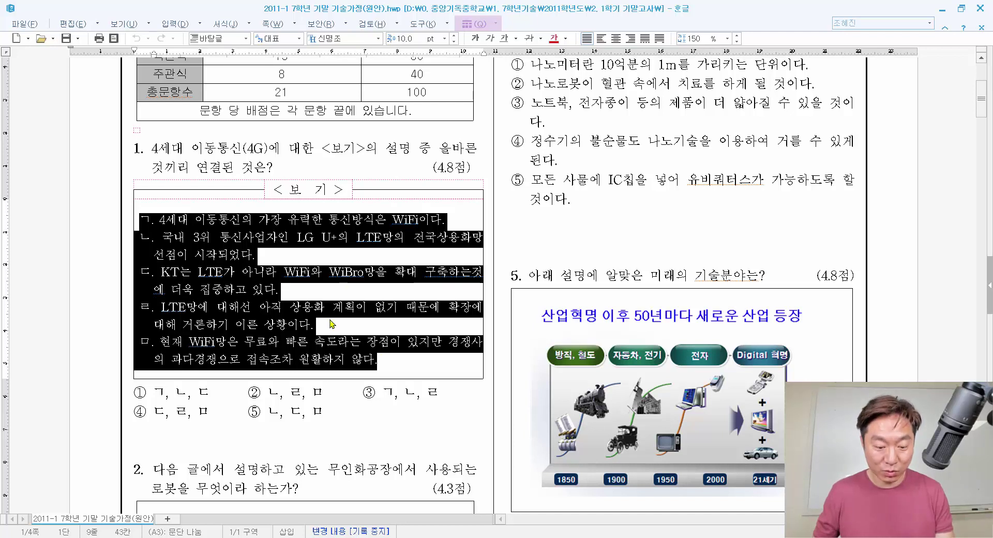
key("alt+Tab")
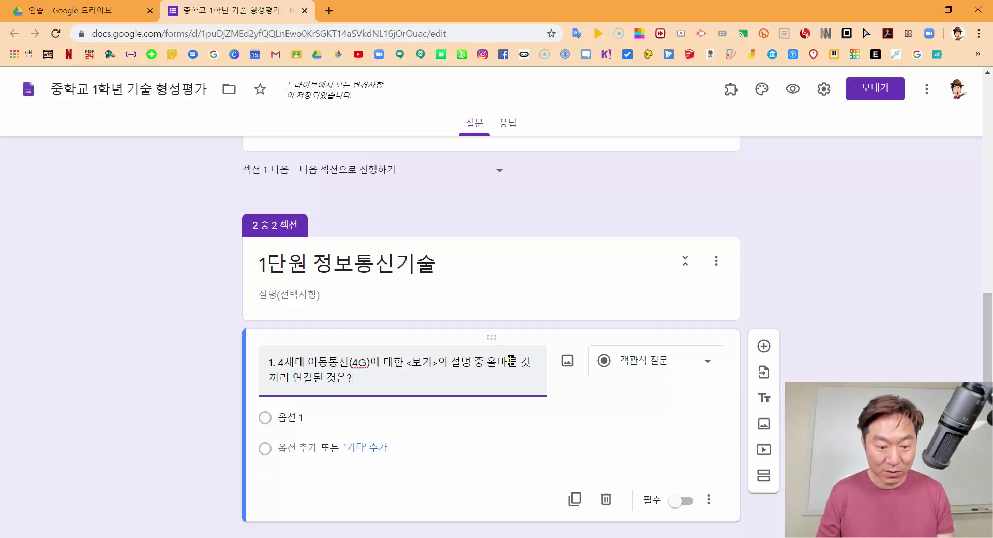
type("ㄱ. 4세대 이동통신의 가장 유력한 통신 방식은 WiFi이다. ㄴ. 국내 3위 통신사업자인 LG U+의 LTE망의 전국상용화망 선점이 시작되었다. ㄷ. KT는 LTE가 아니라 WiFi와 WiBro망을 확대 구축하는것에 더욱 집중하고 있다. ㄹ. LTE망에 대해선 아직 상용화 계획이 없기 때문에 확장에 대해 거론하기 이른 상황이다. ㅁ. 현재 WiFi망은 무료와 빠른 속도라는 장점이 있지만 경쟁사의 과다경쟁으로 접속조차 원활하지 않다.")
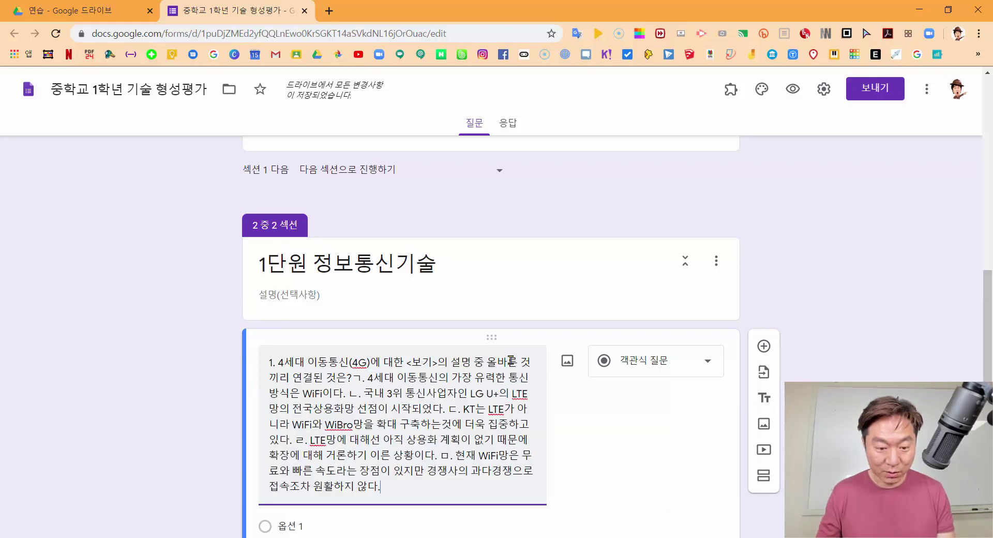
left_click(362, 391)
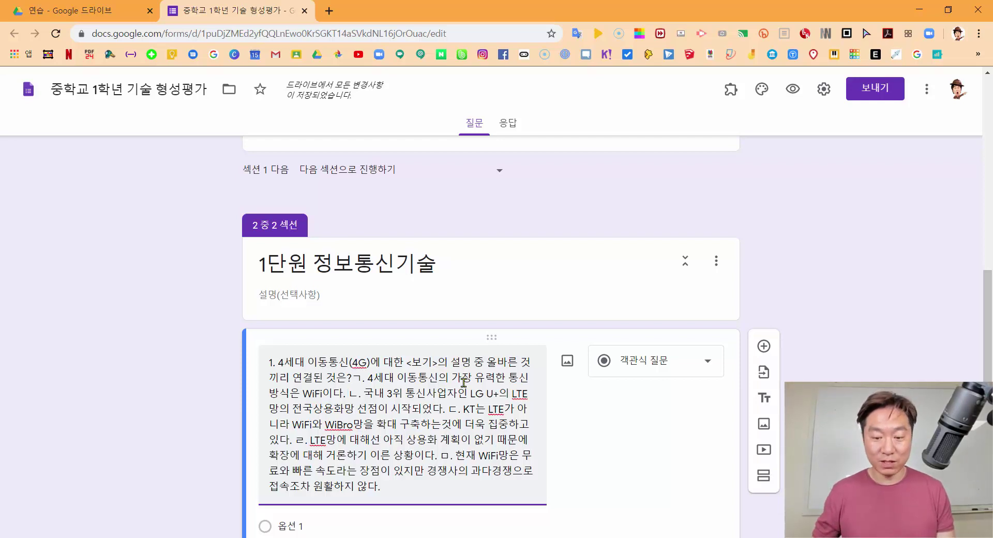
Preview the form, then cut the pasted ㄱ–ㅁ statements, leaving only question 1's 4G stem
left_click(795, 93)
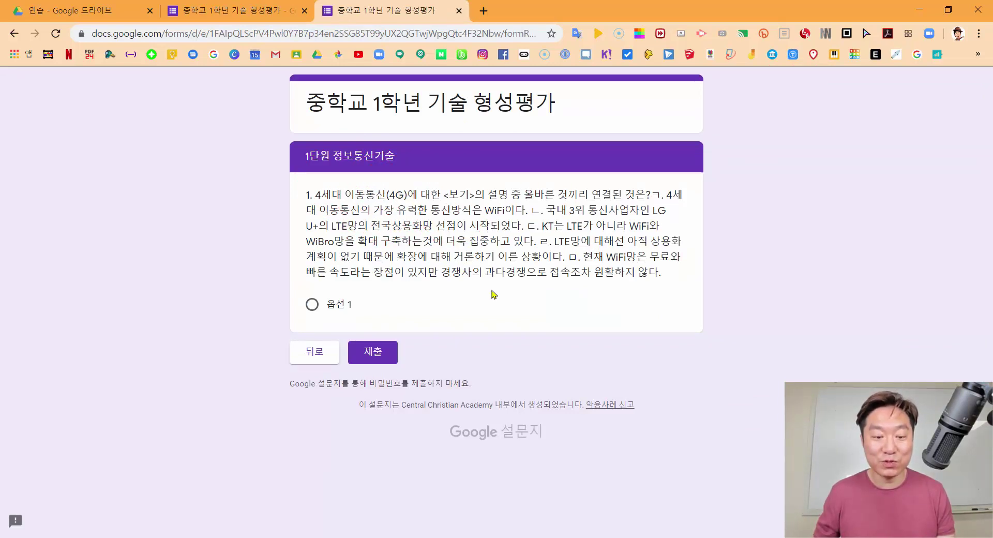
key("ctrl+w")
triple_click(393, 421)
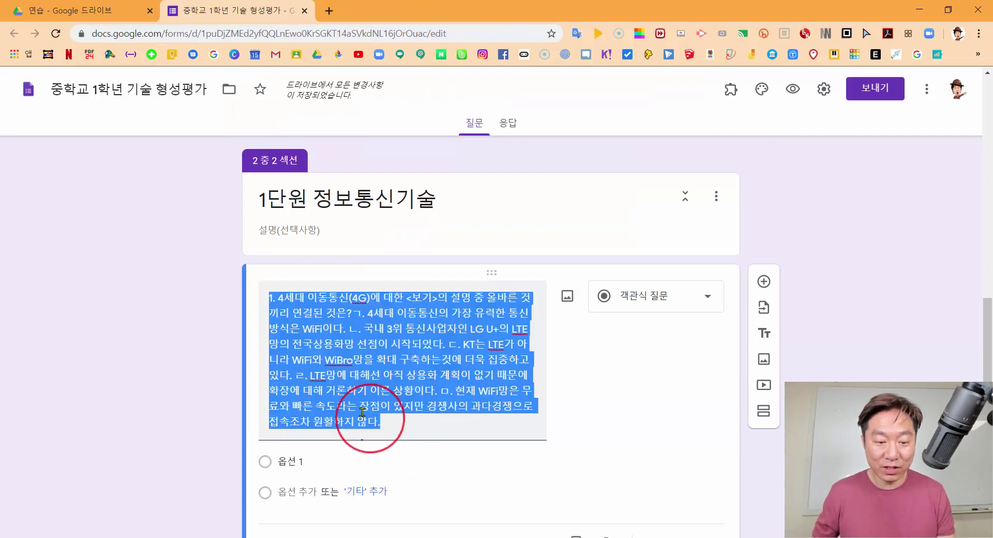
left_click_drag(352, 313, 418, 419)
key("ctrl+x")
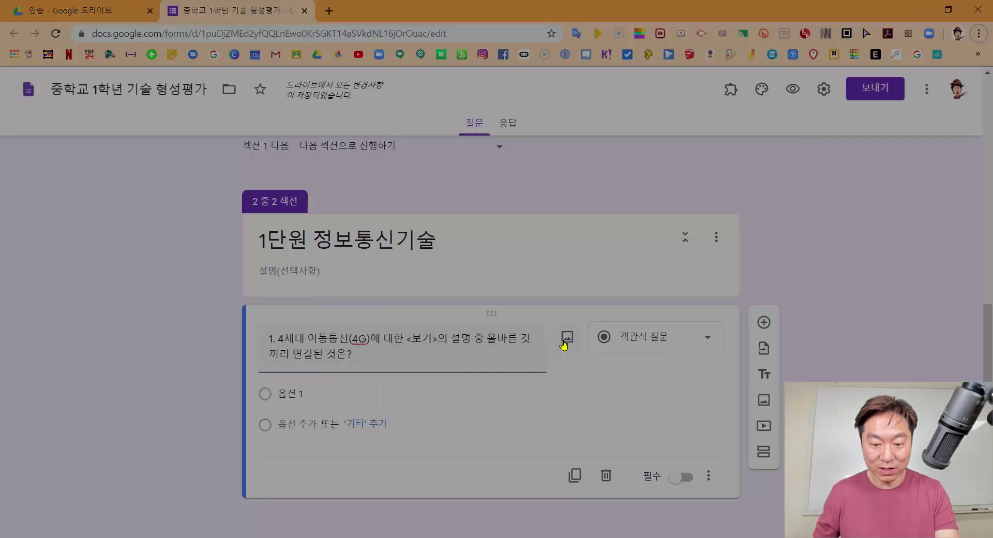
left_click(561, 343)
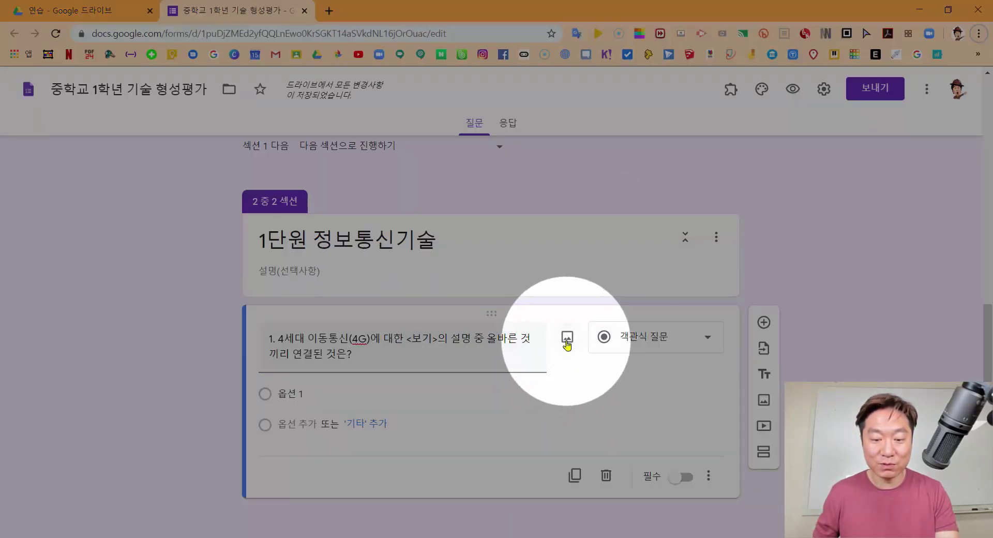
Upload image file '1' of the <보기> box beneath question 1's title
left_click(566, 341)
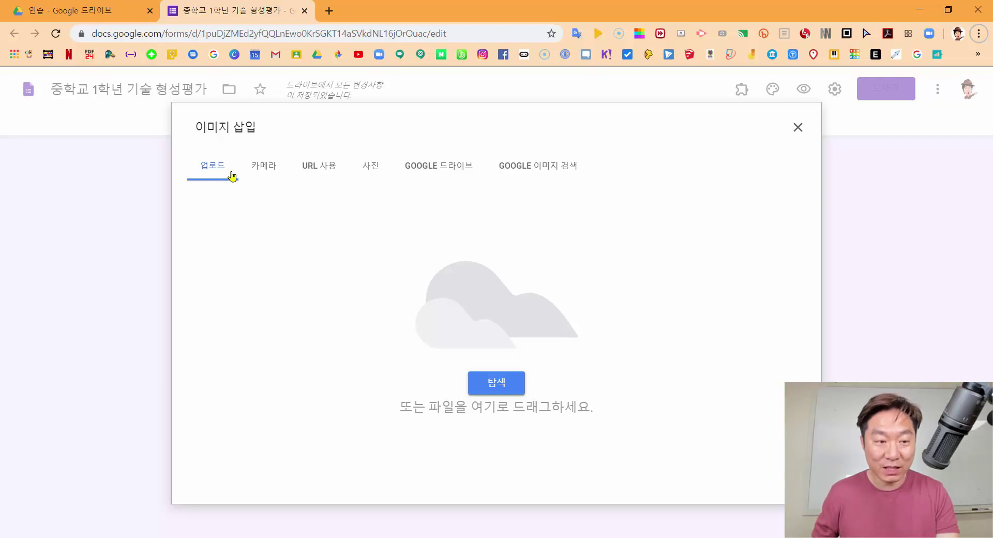
key("alt+Tab")
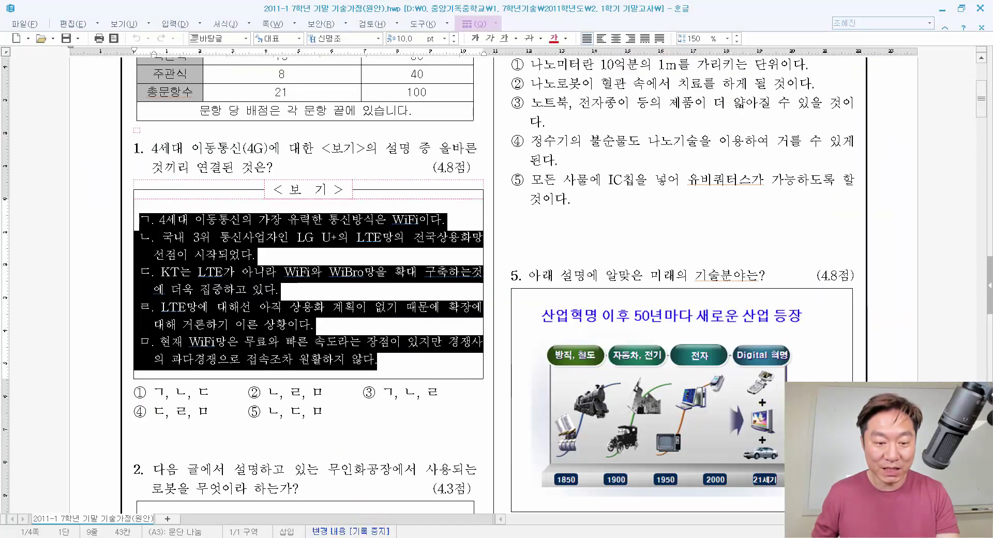
left_click(253, 308)
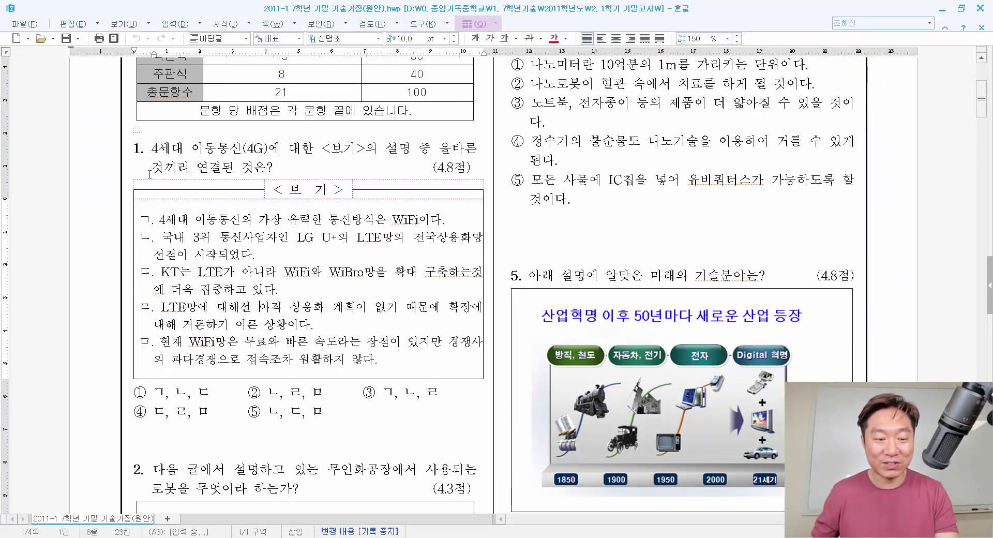
key("alt+Tab")
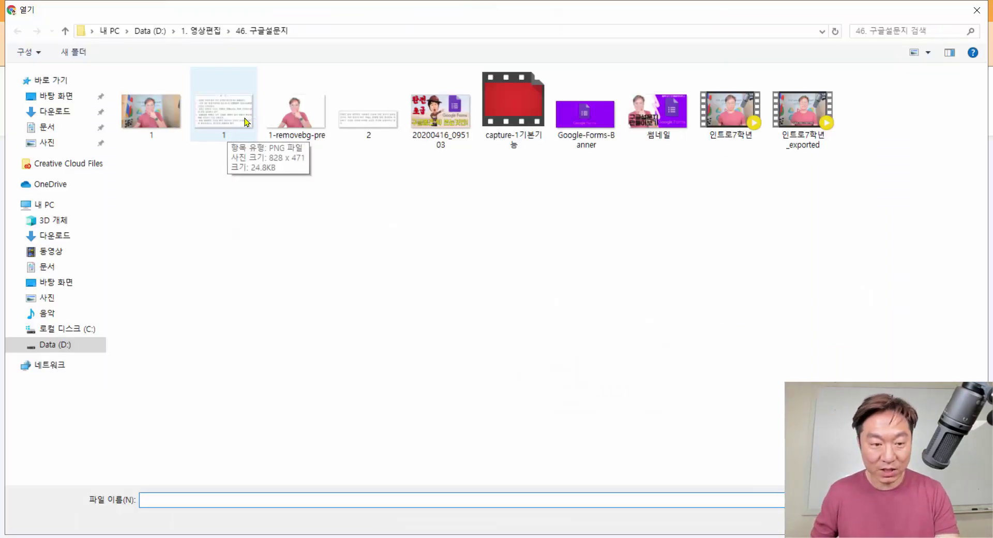
double_click(226, 120)
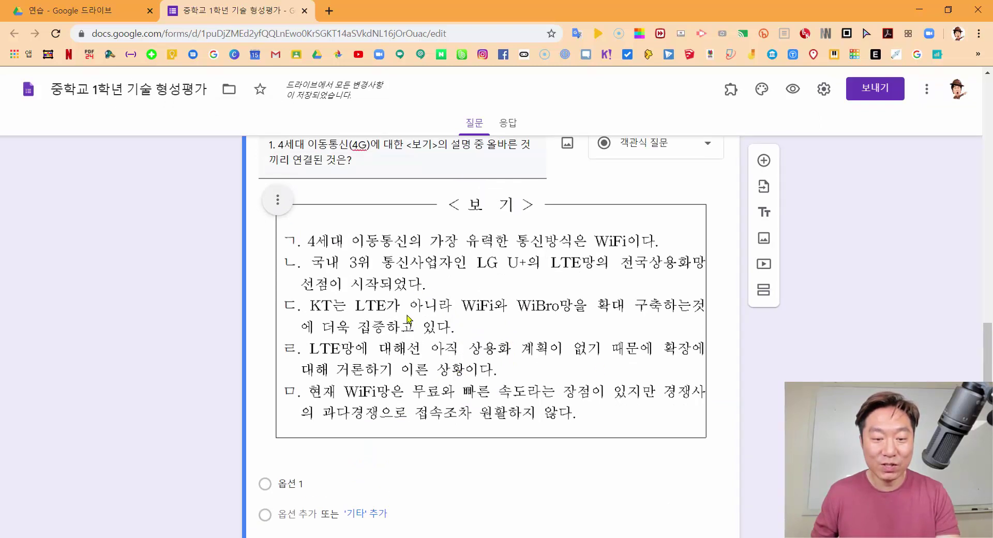
Shrink the <보기> image slightly and align it to the centre of question 1's card
scroll(409, 318, "up", 1)
triple_click(292, 218)
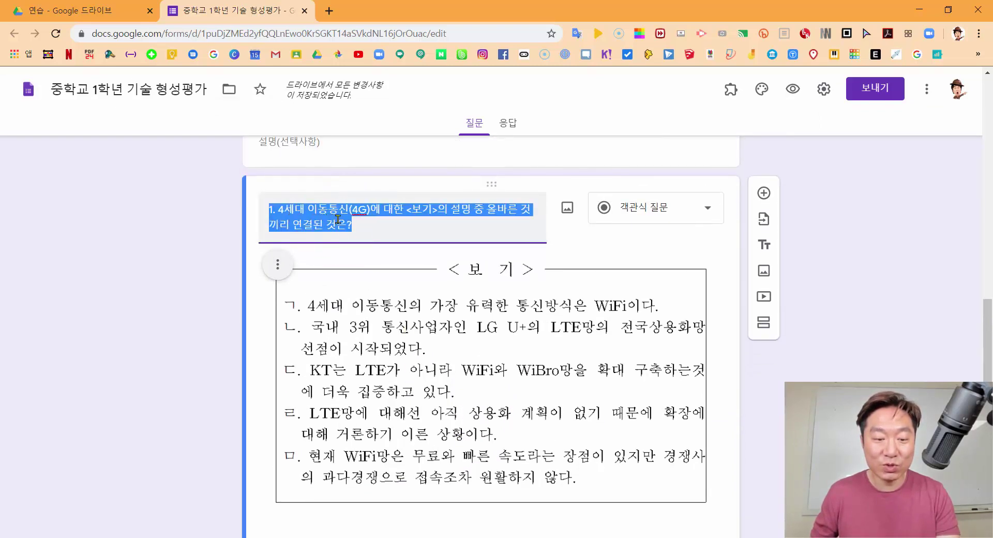
left_click(370, 228)
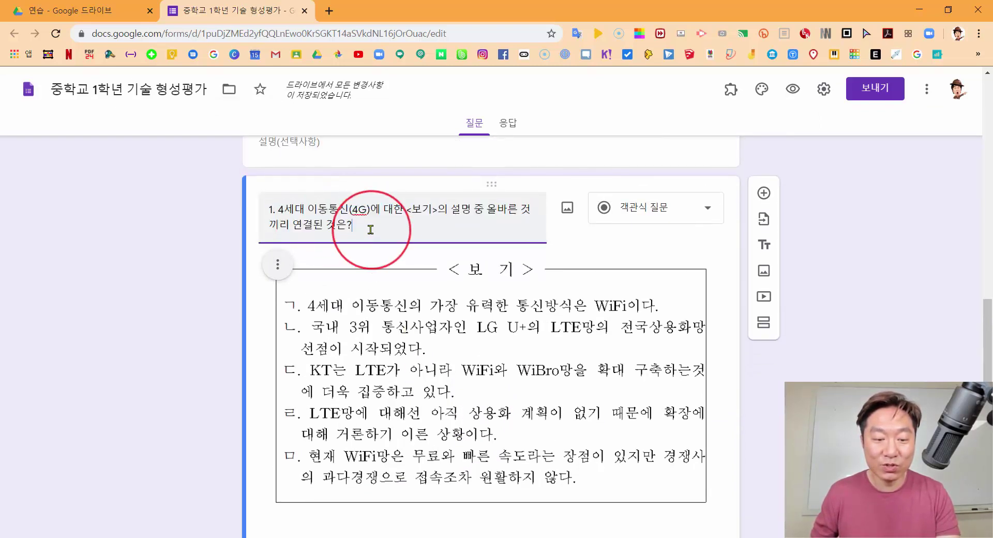
scroll(461, 313, "down", 1)
left_click(460, 313)
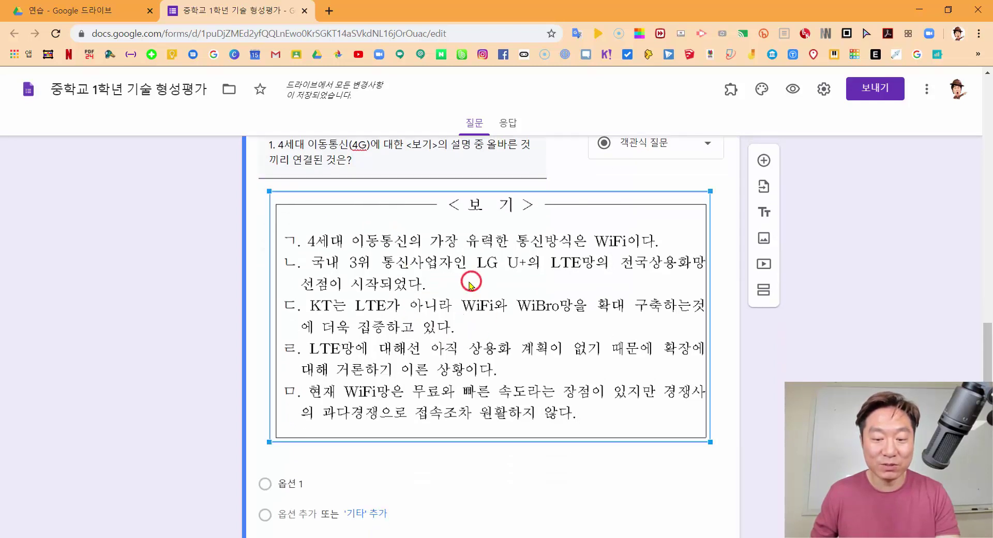
left_click_drag(713, 441, 590, 409)
left_click(616, 336)
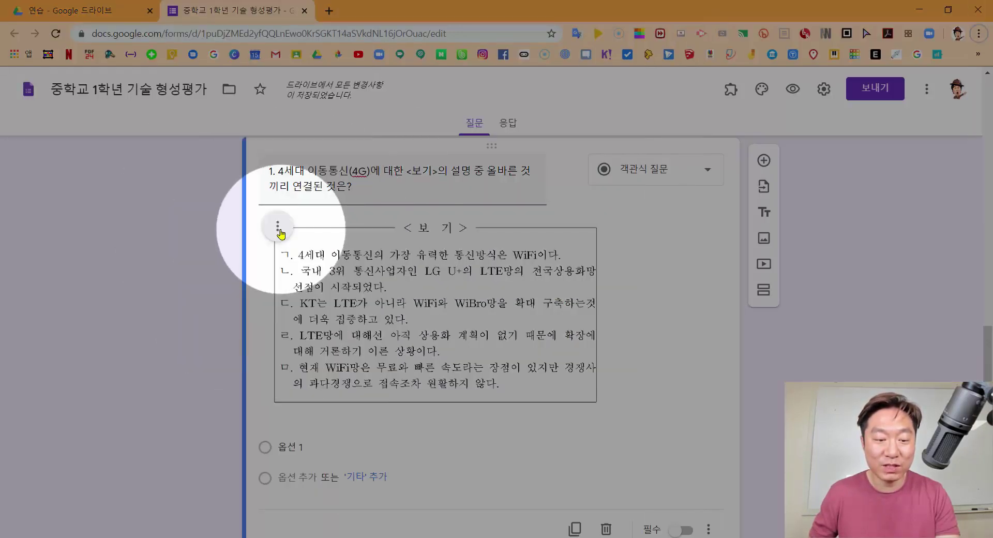
left_click(279, 228)
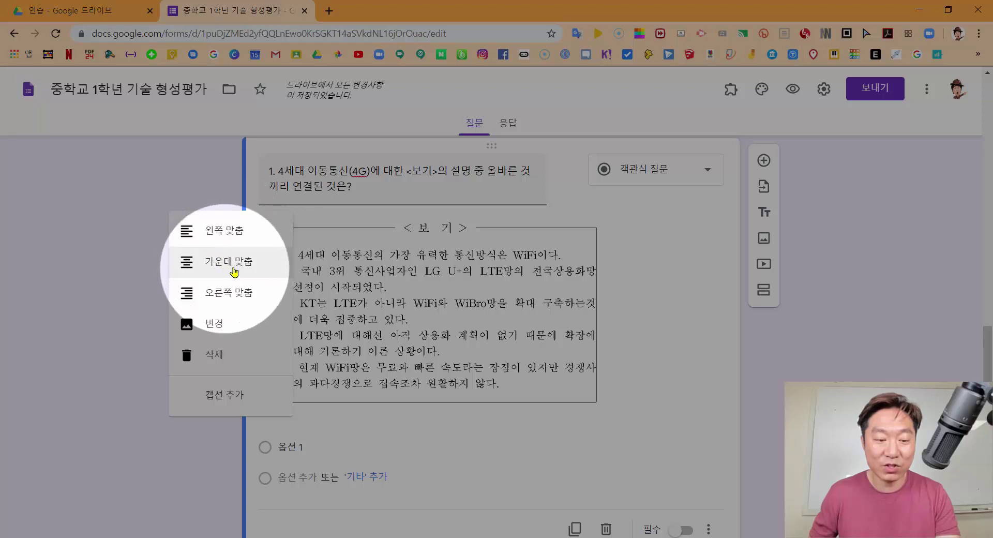
left_click(237, 268)
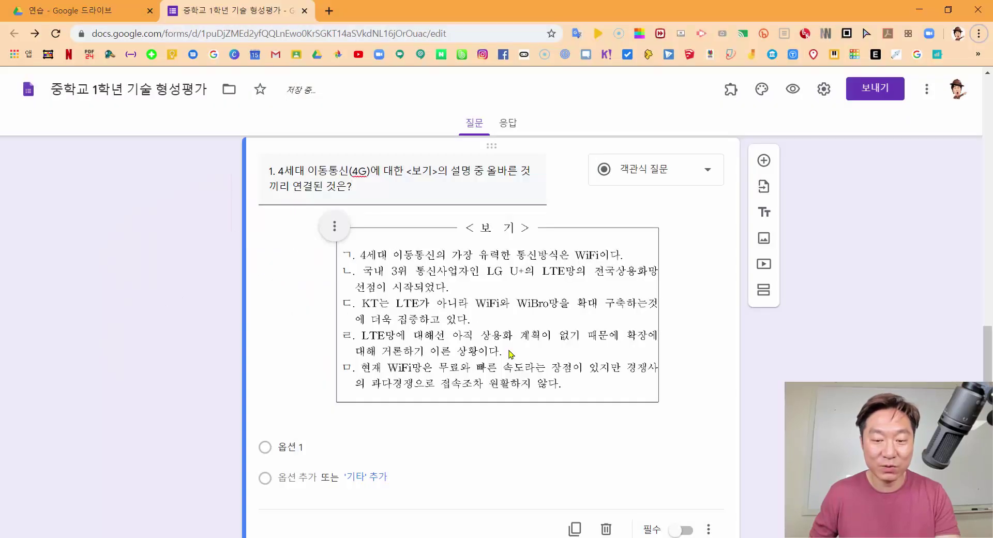
scroll(612, 332, "down", 1)
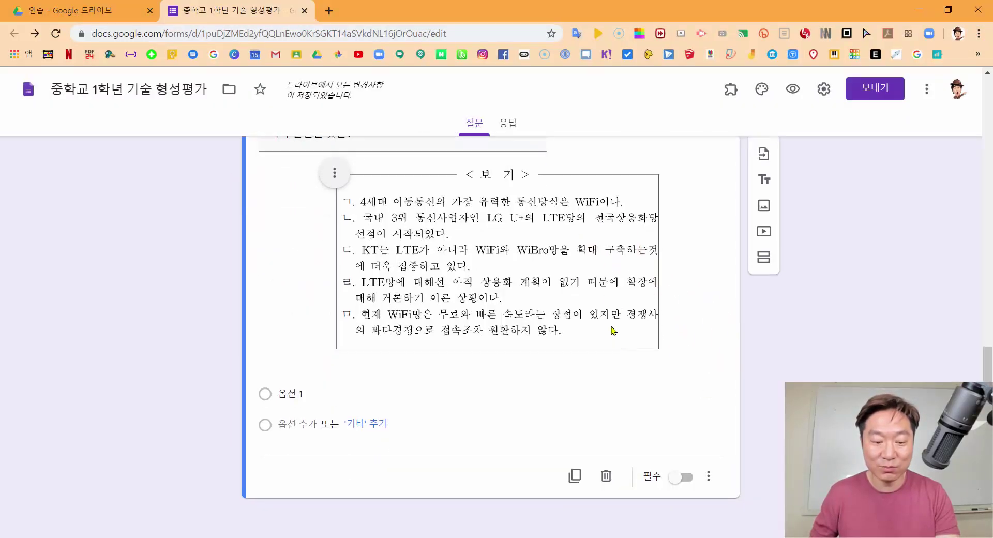
scroll(599, 330, "up", 2)
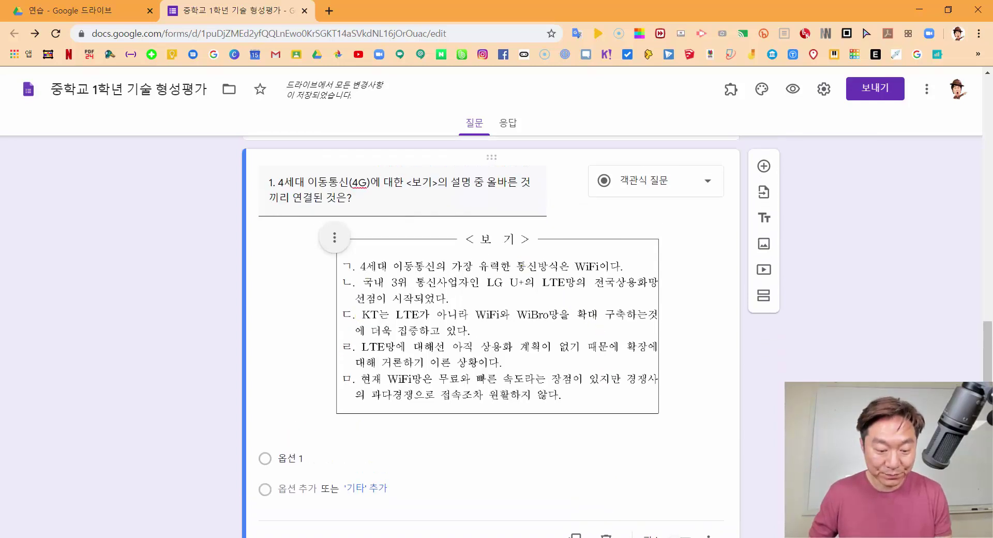
Paste answer choices ①–⑤ from Hangul as question 1's options and mark it required
key("alt+Tab")
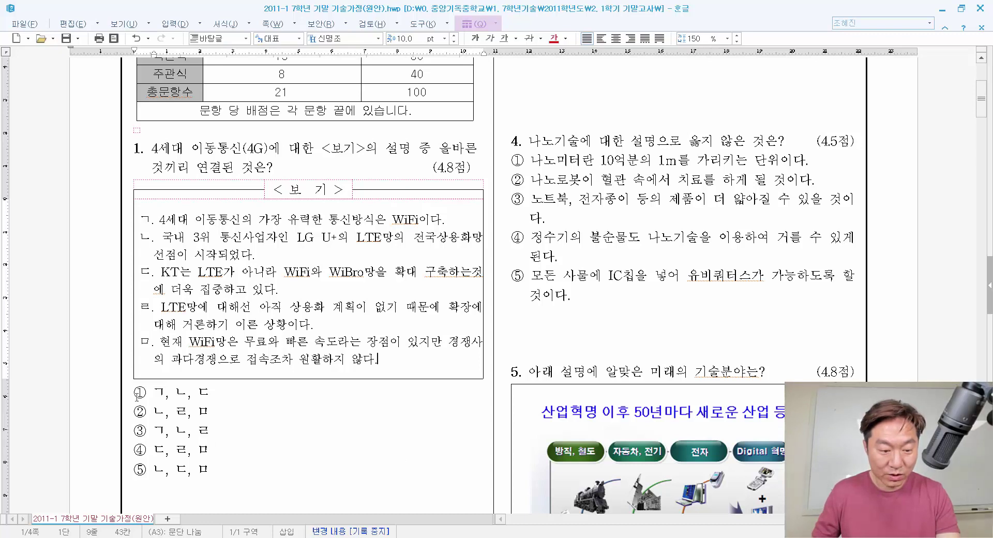
left_click_drag(137, 396, 218, 479)
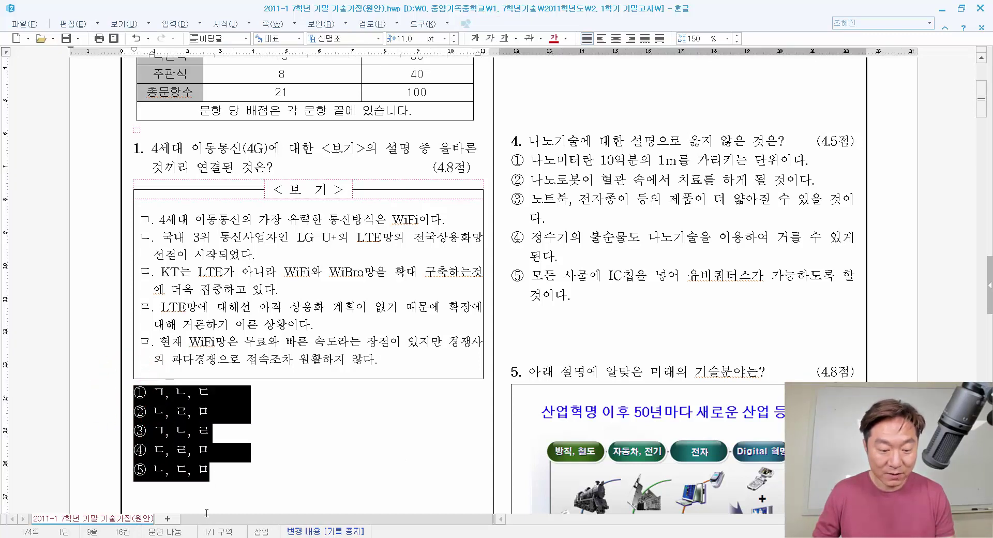
key("alt+Tab")
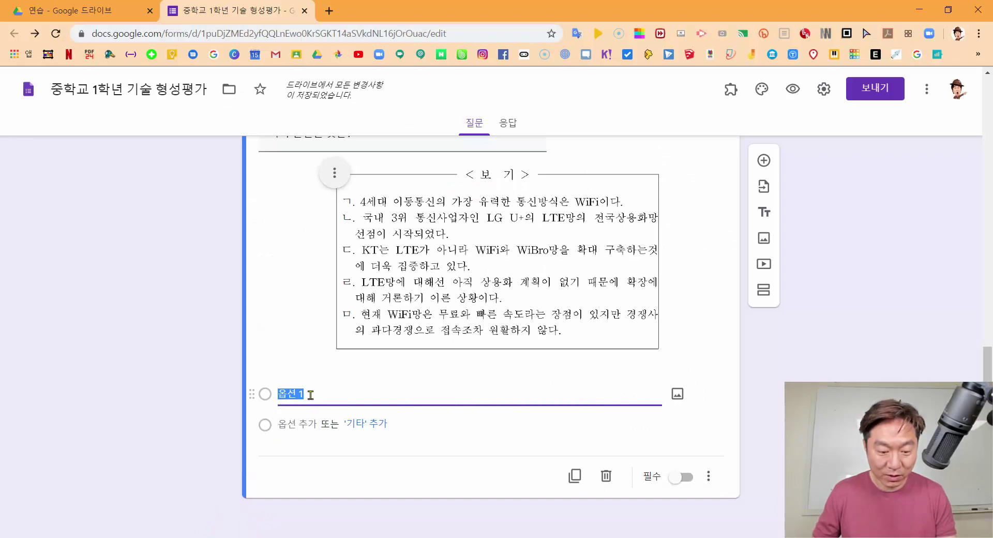
key("ctrl+v")
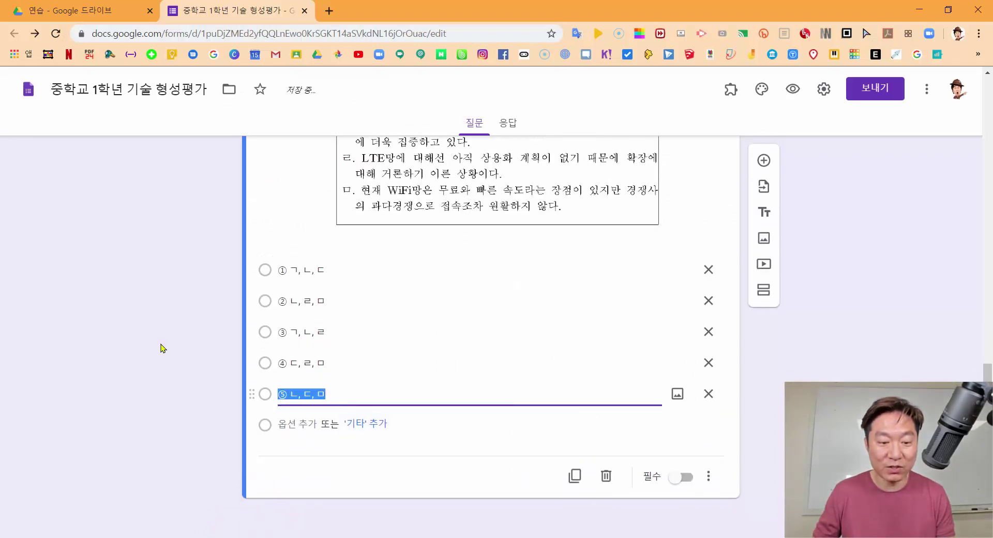
left_click(201, 339)
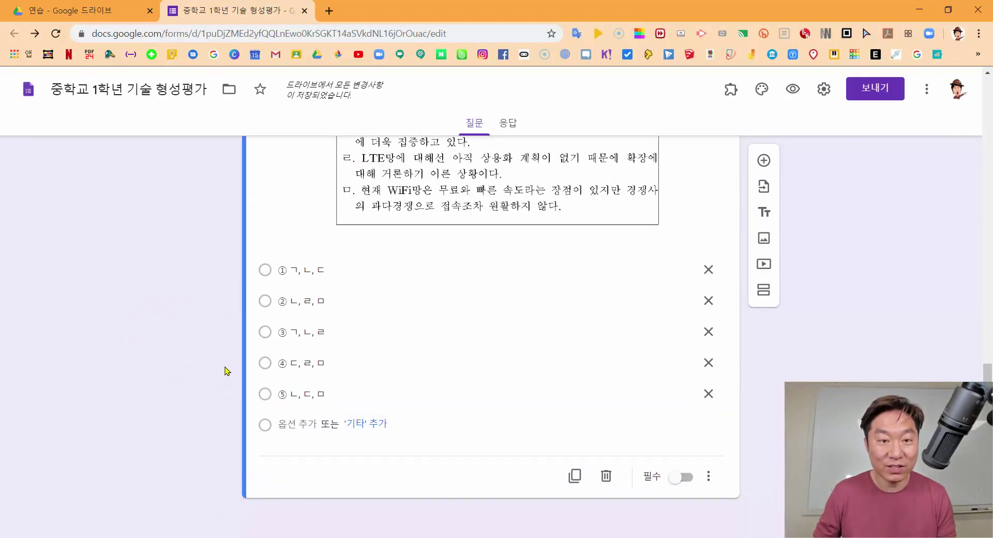
left_click(682, 478)
scroll(683, 461, "up", 3)
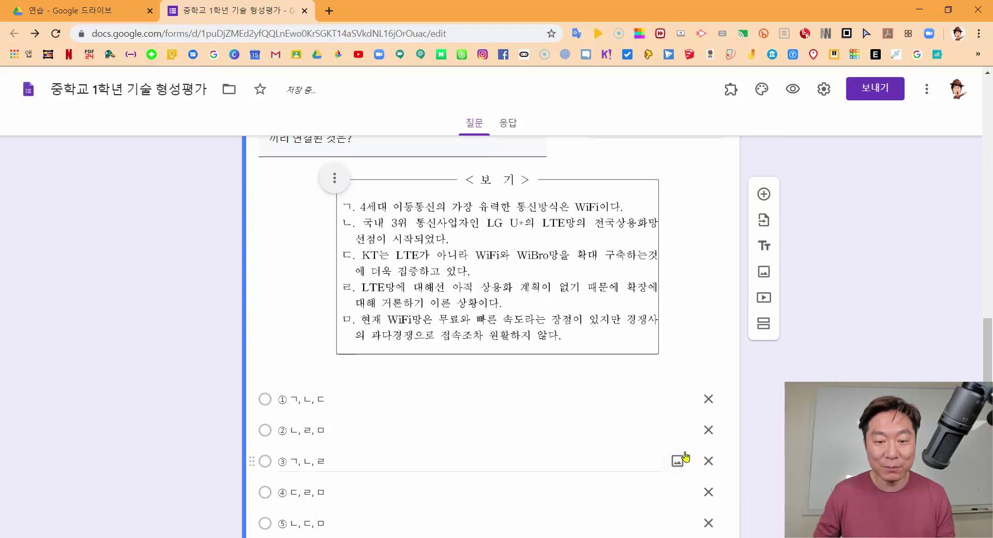
Preview the form, answer ② for question 1, then add a new question below it
left_click(793, 89)
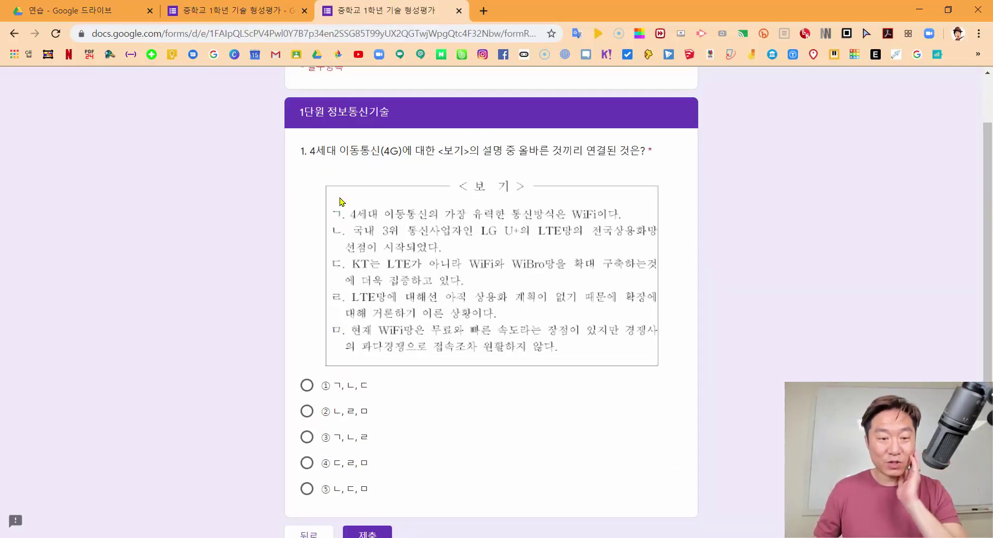
left_click_drag(309, 150, 573, 165)
left_click(595, 150)
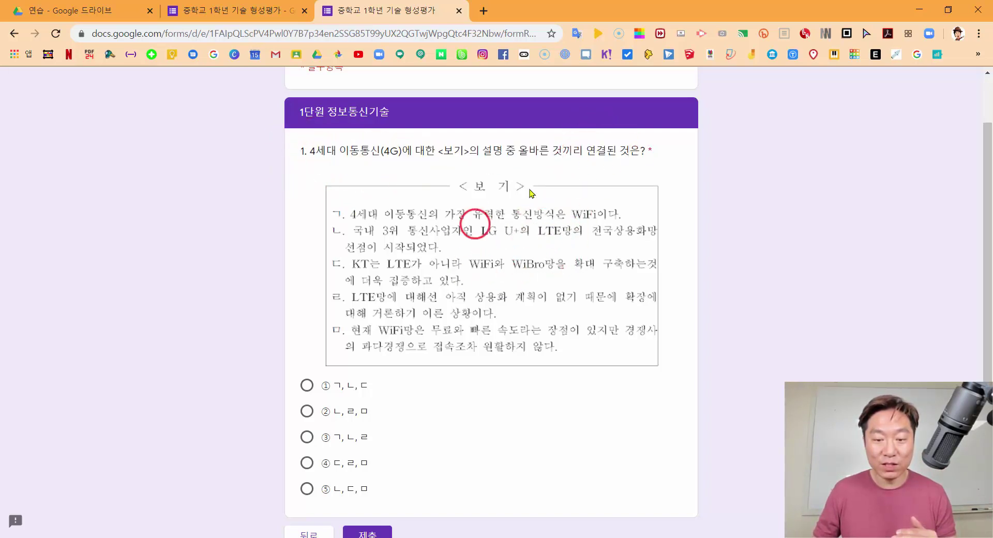
scroll(291, 395, "down", 1)
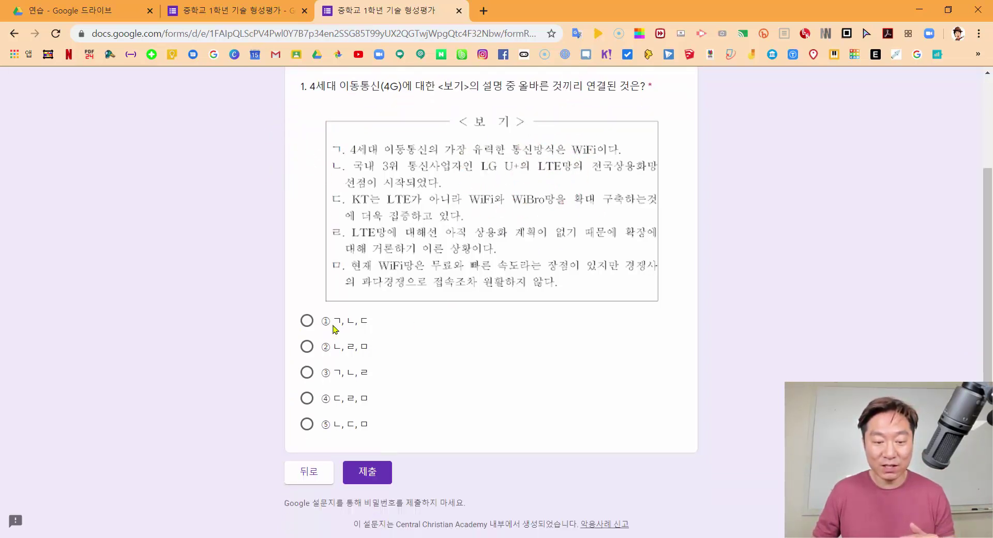
left_click(307, 398)
left_click(306, 372)
left_click(307, 346)
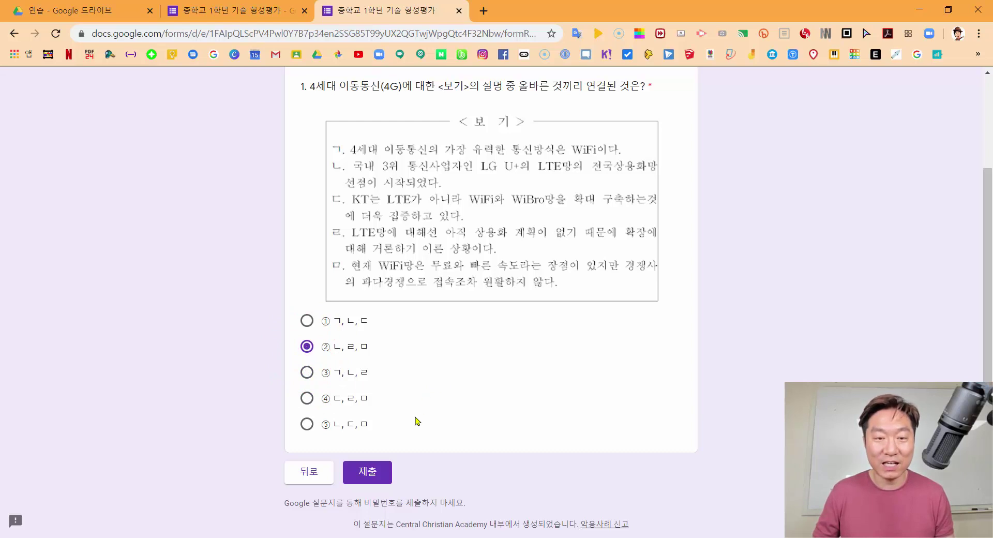
left_click(459, 10)
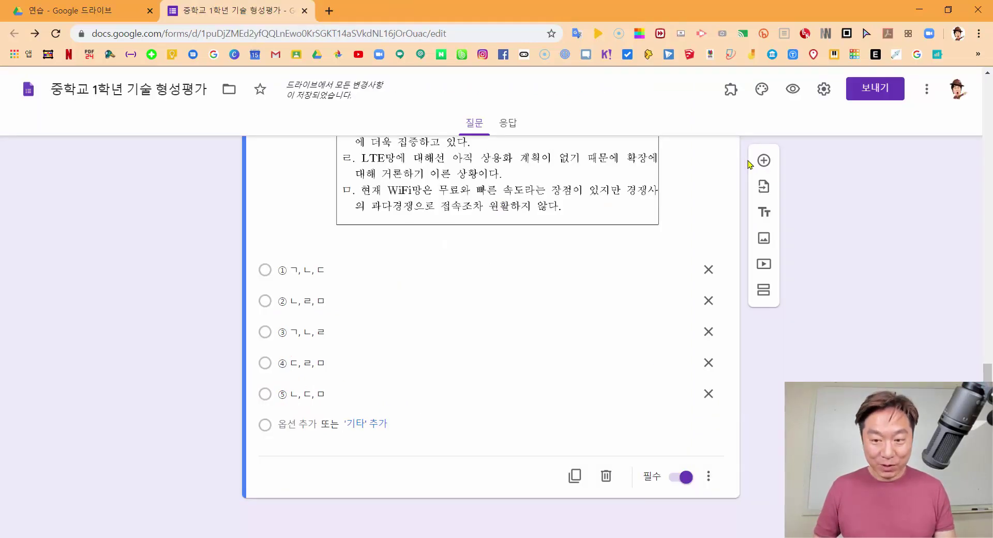
left_click(763, 161)
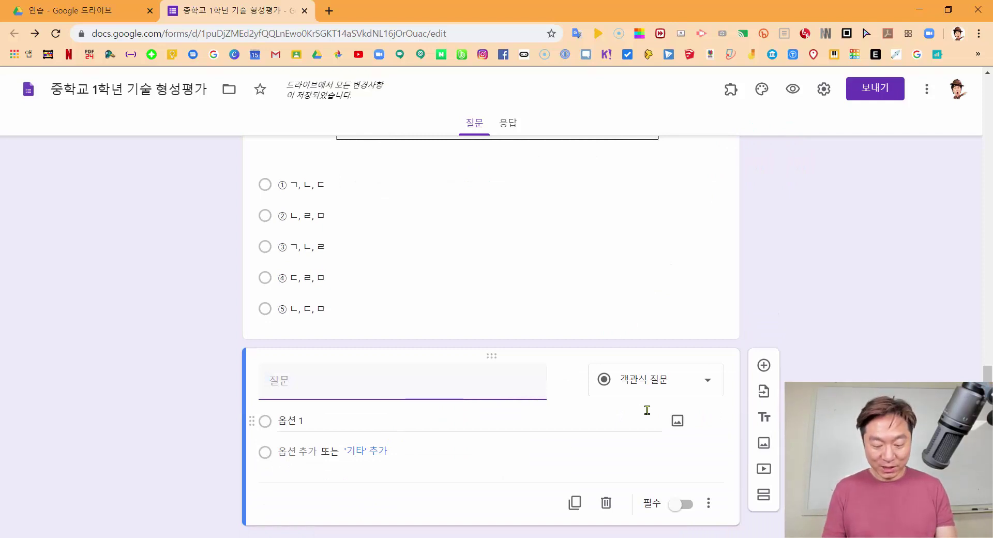
Title question 2 '2. 다음 그림을 보고 옳은 것을 고르시오.' and start inserting an image
type("2. ㄷ")
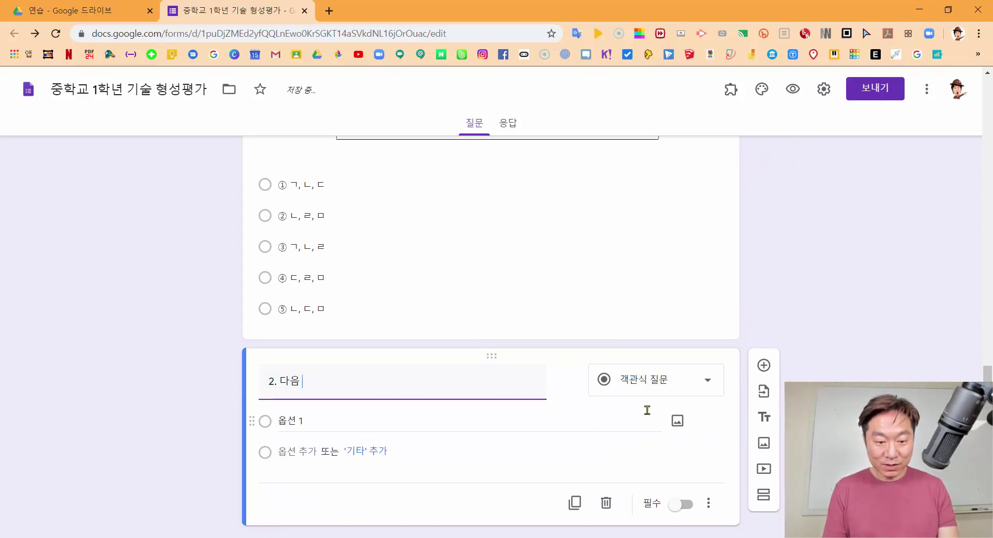
type("을 보고 옳은 것을 고르시오.")
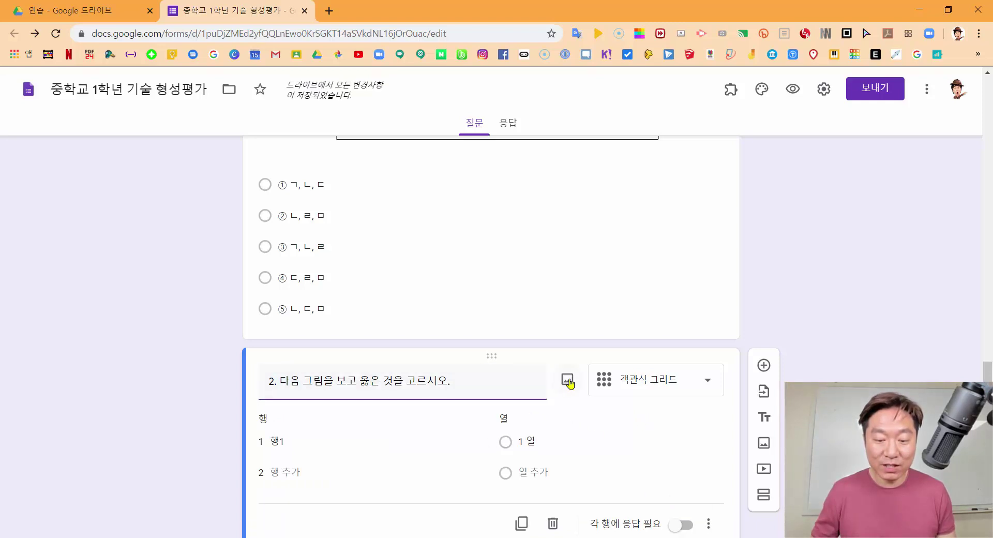
left_click(567, 382)
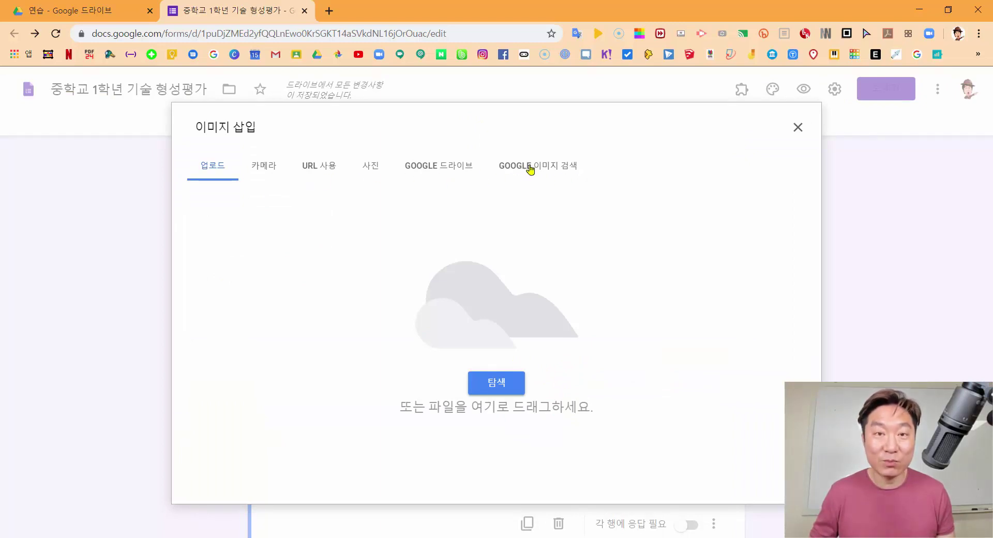
Search Google Images for 산업혁명 and insert the harbour-crane photo into question 2
left_click(530, 169)
left_click(418, 127)
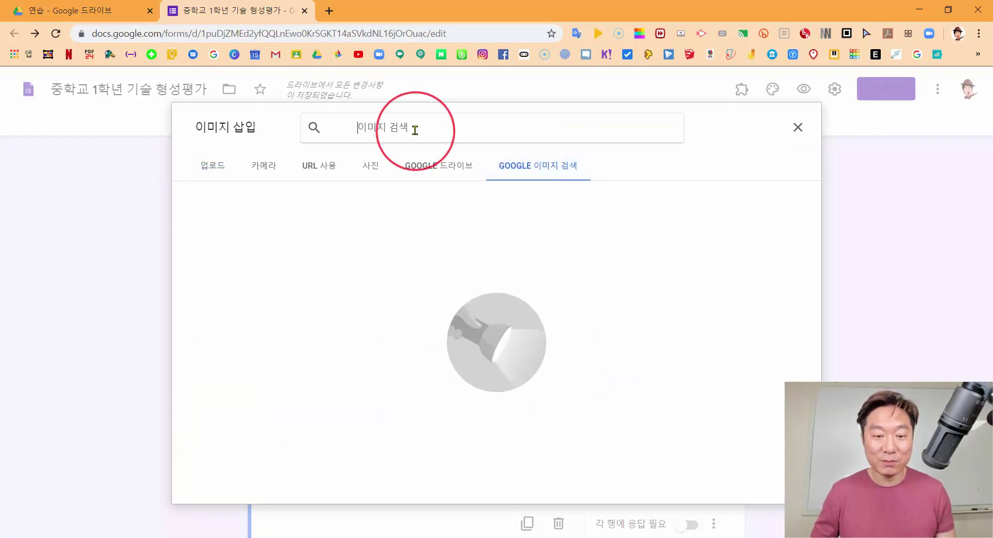
type("새업혁명")
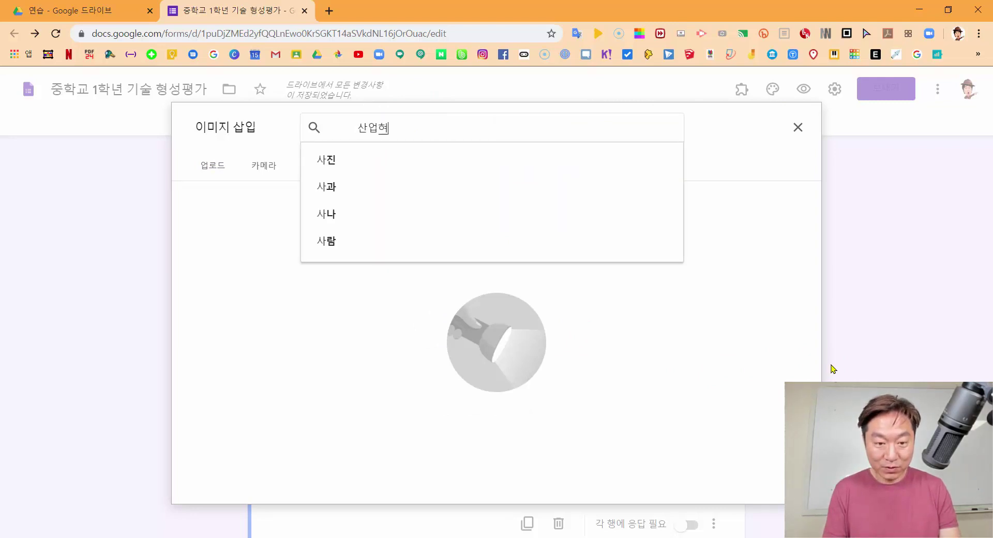
key("Return")
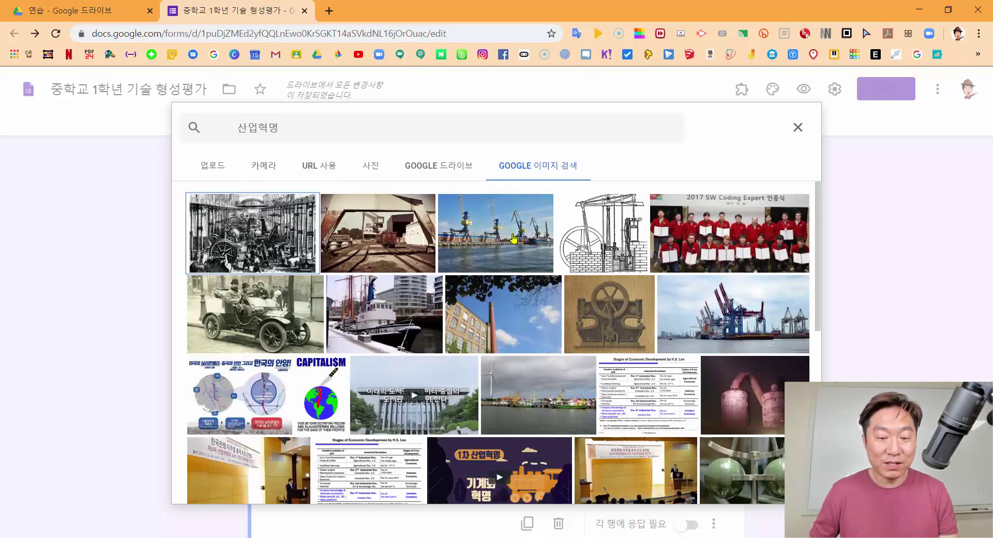
left_click(511, 241)
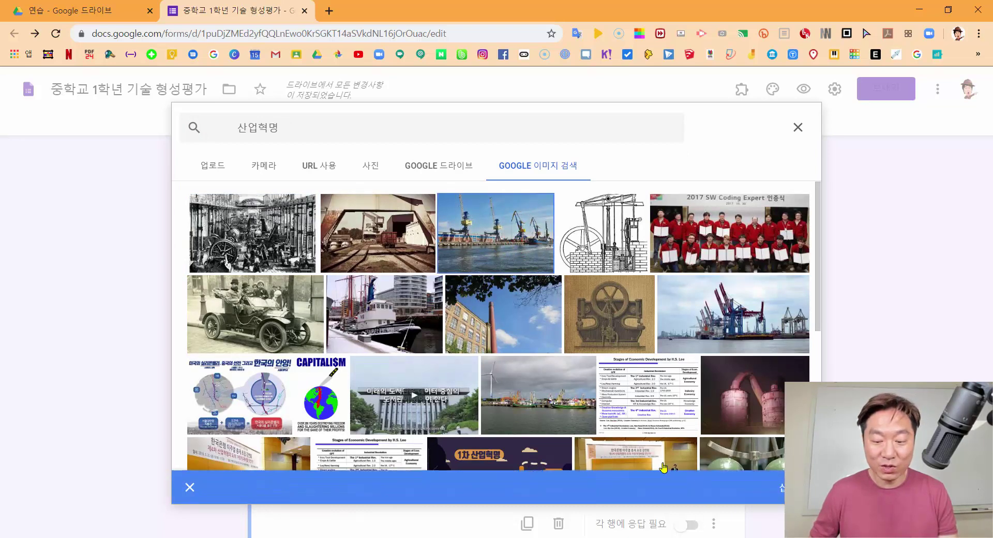
left_click(783, 487)
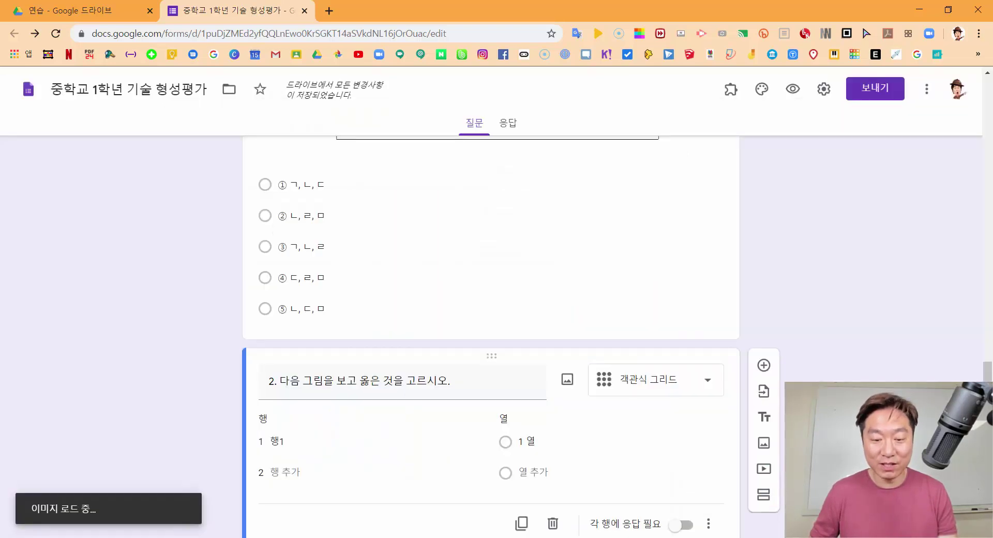
left_click(489, 313)
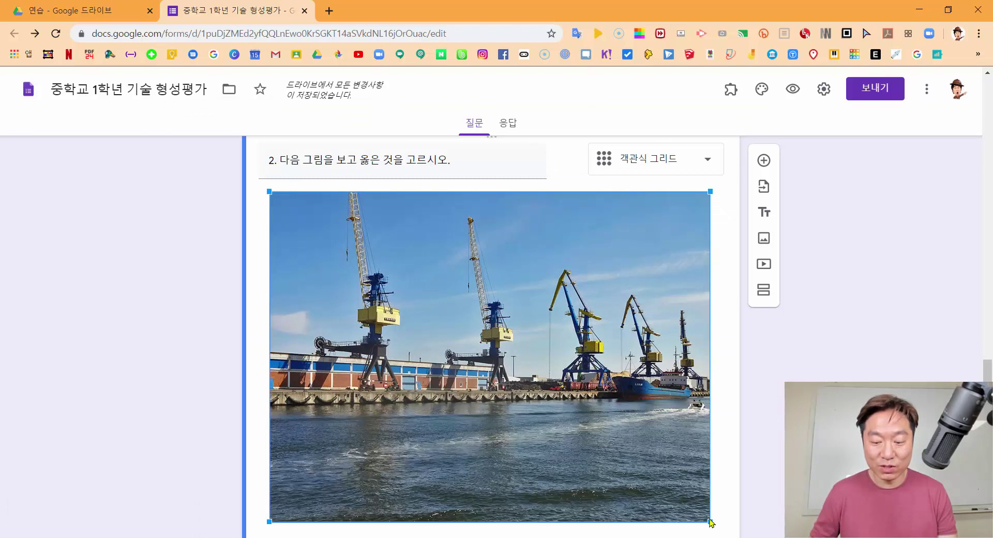
Shrink and centre question 2's photo, and switch the question from grid to multiple choice
left_click_drag(712, 522, 468, 269)
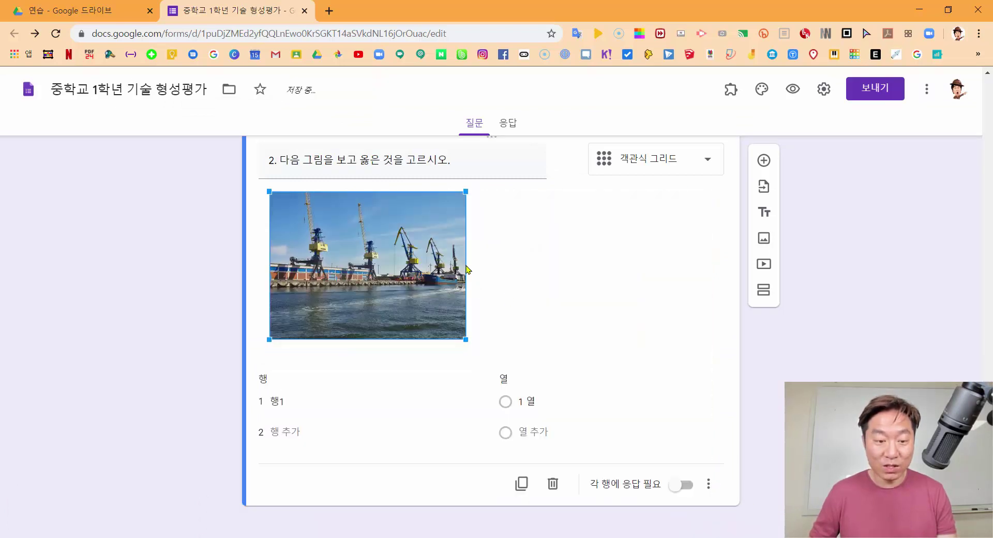
left_click(504, 264)
left_click(278, 200)
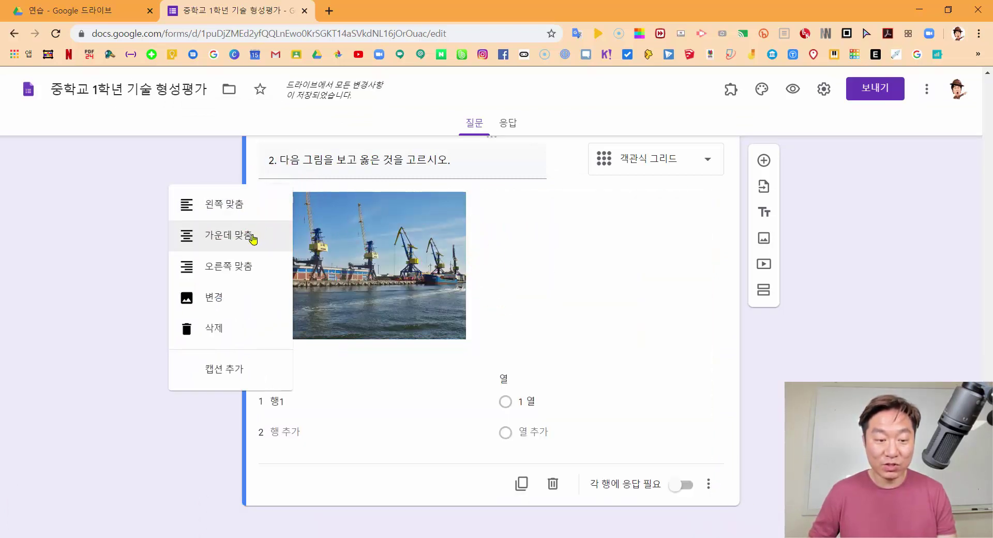
left_click(253, 238)
left_click(278, 247)
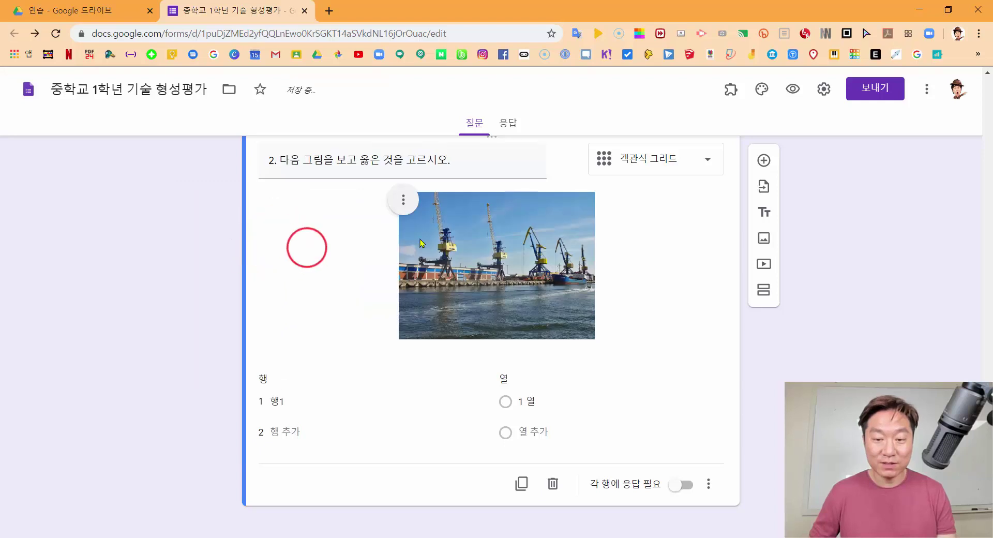
left_click(671, 161)
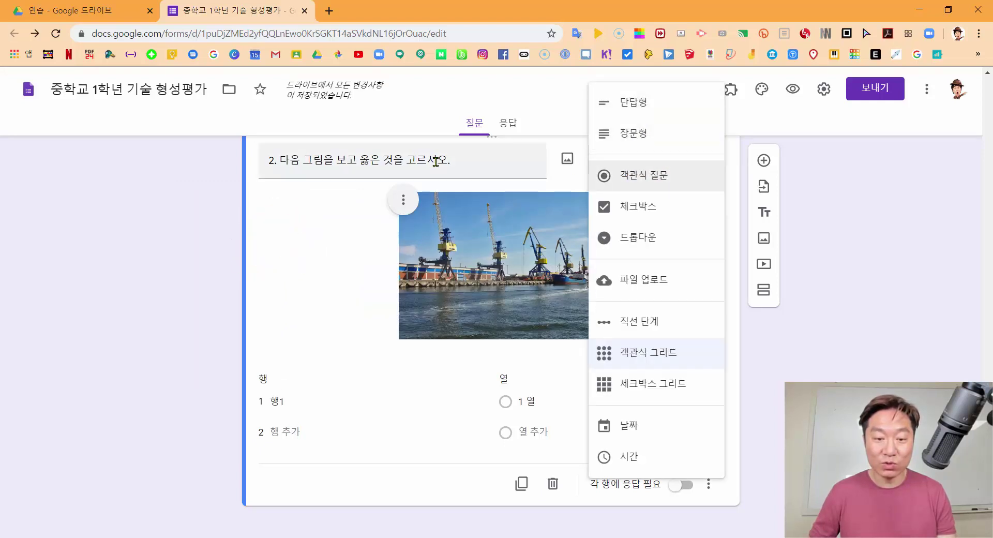
left_click(637, 178)
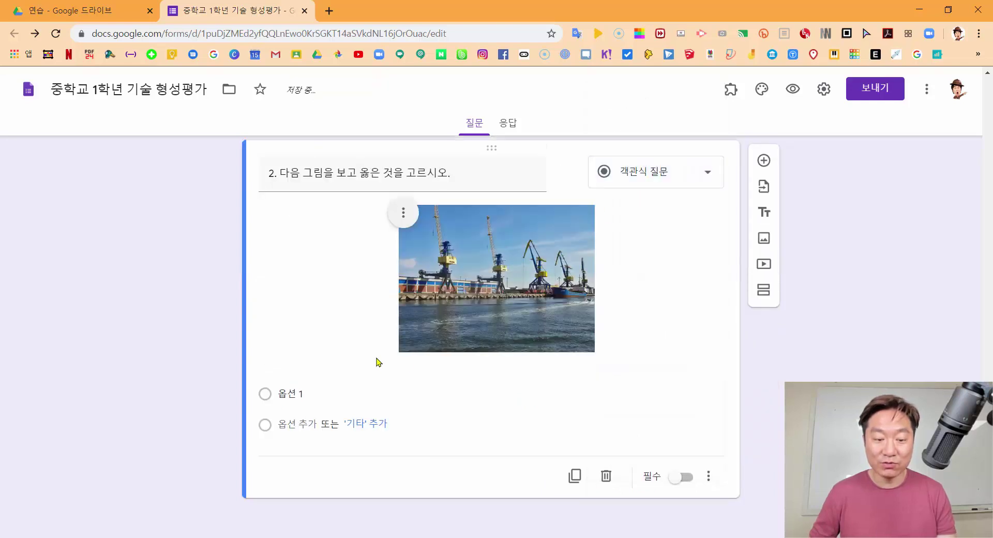
Enter 크레인, 굴삭기, 트럭 and 불도저 as question 2's answer options
left_click(303, 393)
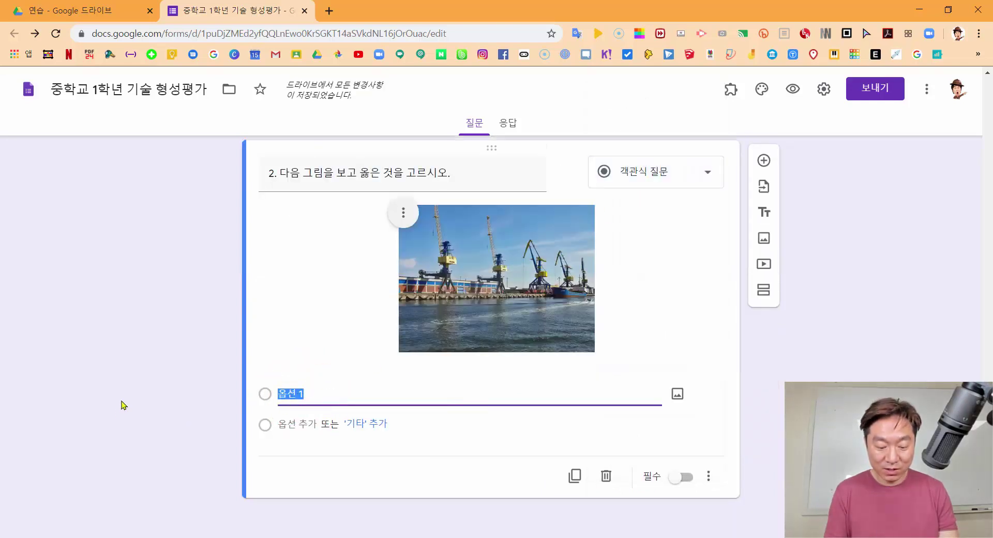
type("크레인")
type("굴삭기 트럭 불도저")
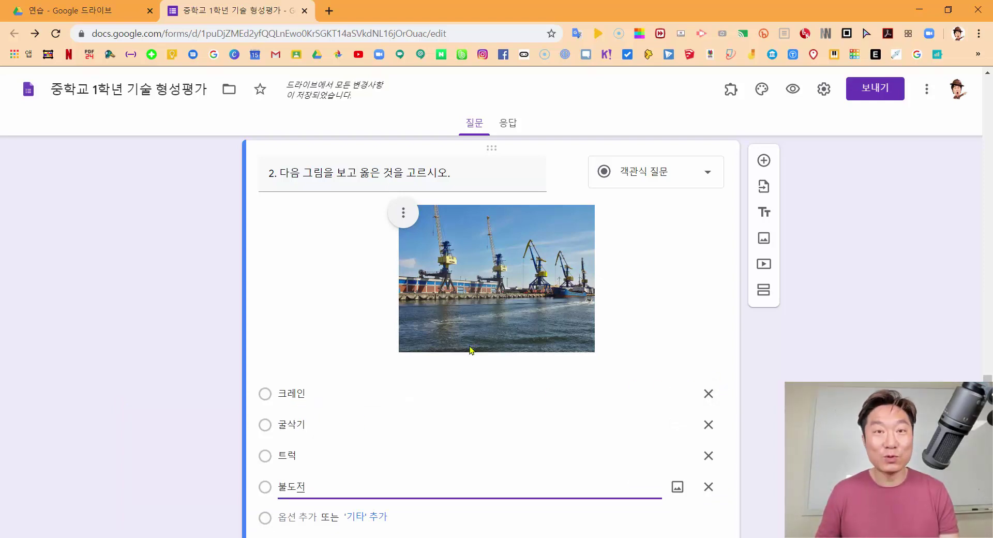
scroll(721, 343, "up", 6)
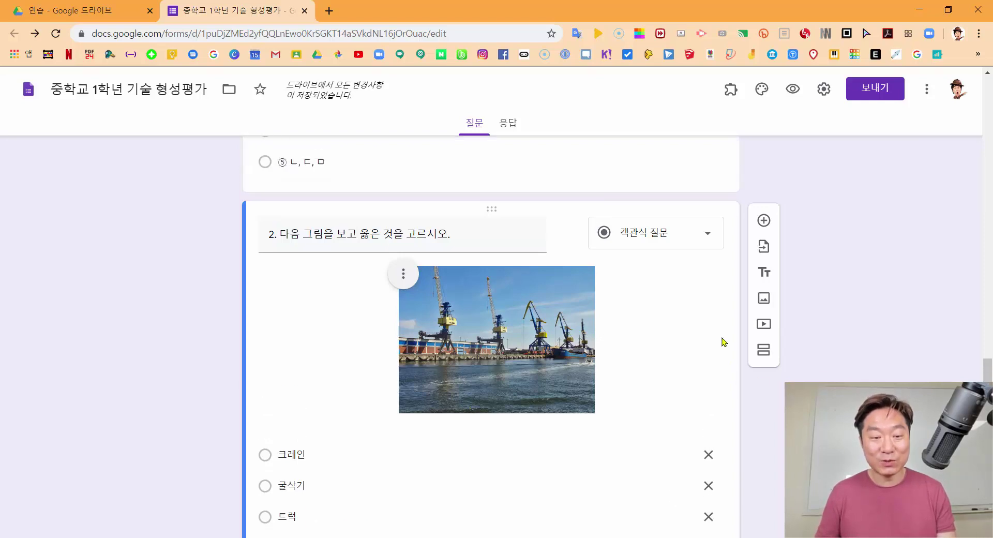
scroll(721, 335, "down", 1)
scroll(722, 335, "down", 4)
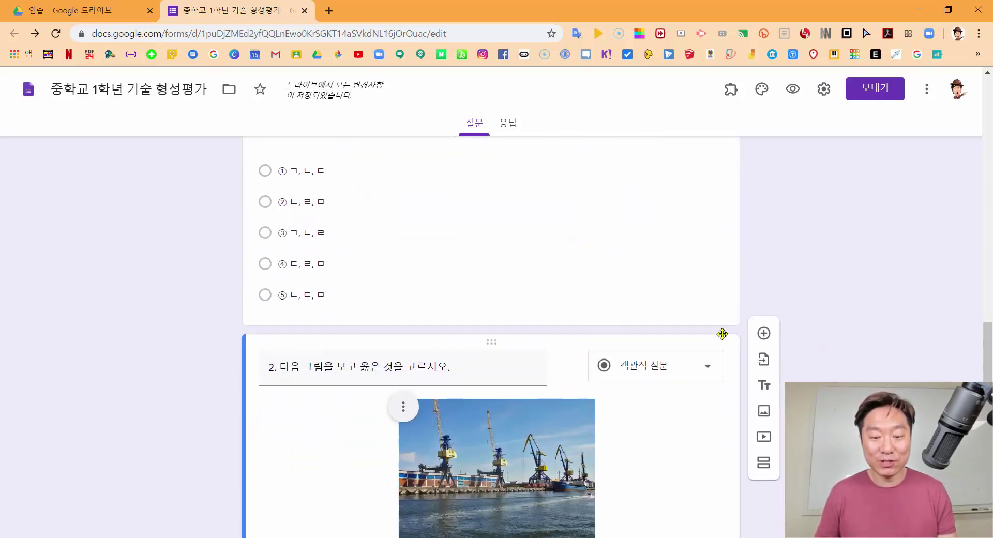
Scroll down to question 3 and begin adding a picture to the 나노로봇 answer
scroll(726, 338, "down", 2)
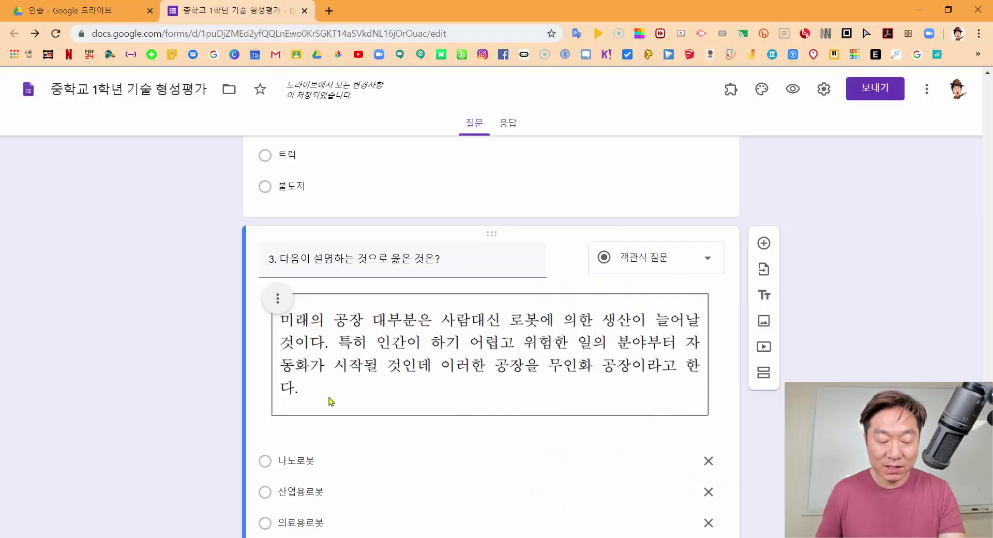
scroll(595, 337, "down", 2)
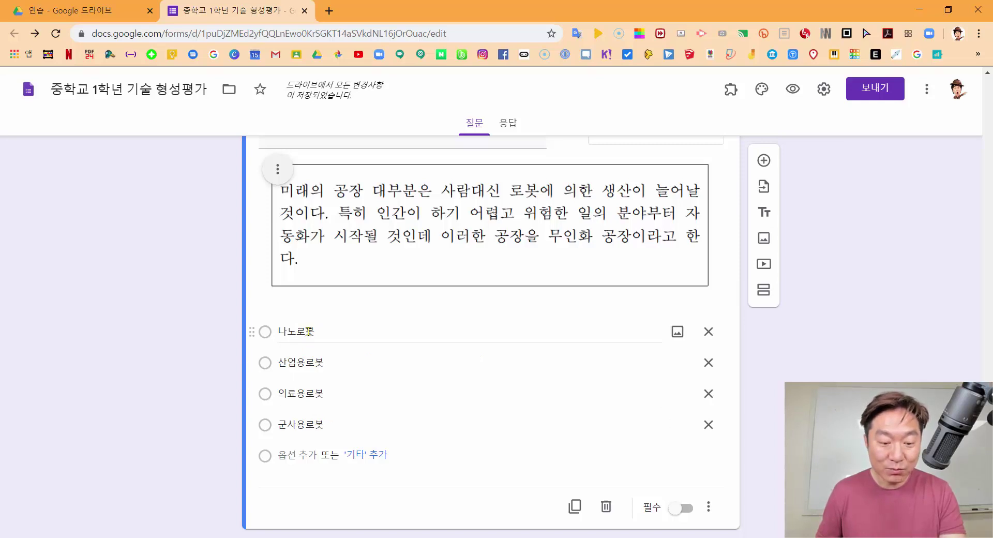
key("ctrl")
key("ctrl")
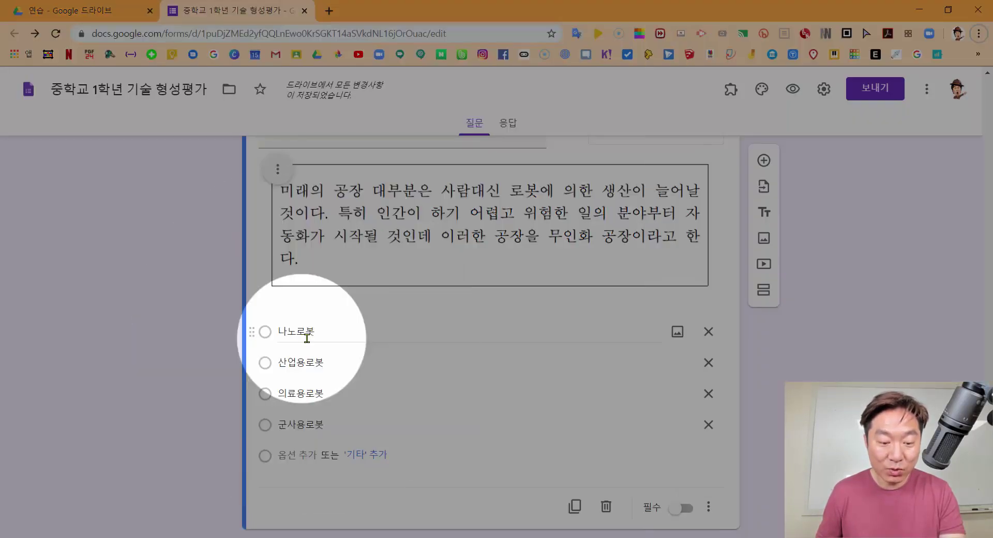
left_click(678, 334)
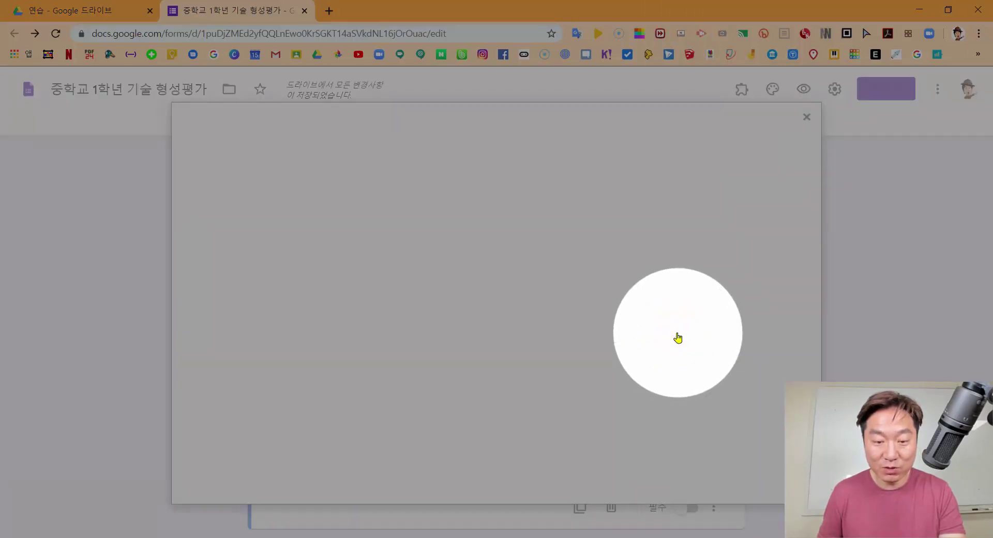
Give the four robot answers pictures from Google 이미지 검색, then preview the form as a respondent
left_click(525, 173)
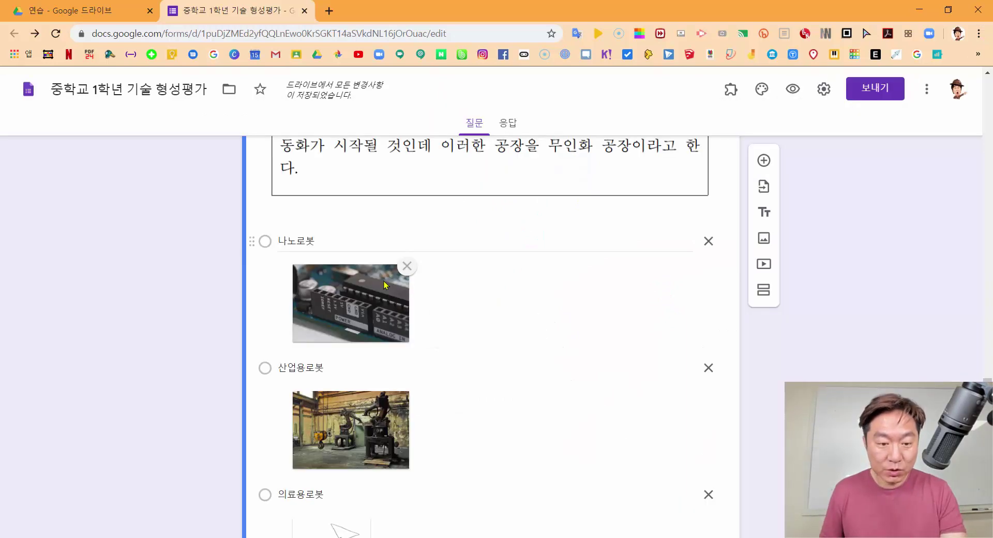
scroll(311, 258, "down", 3)
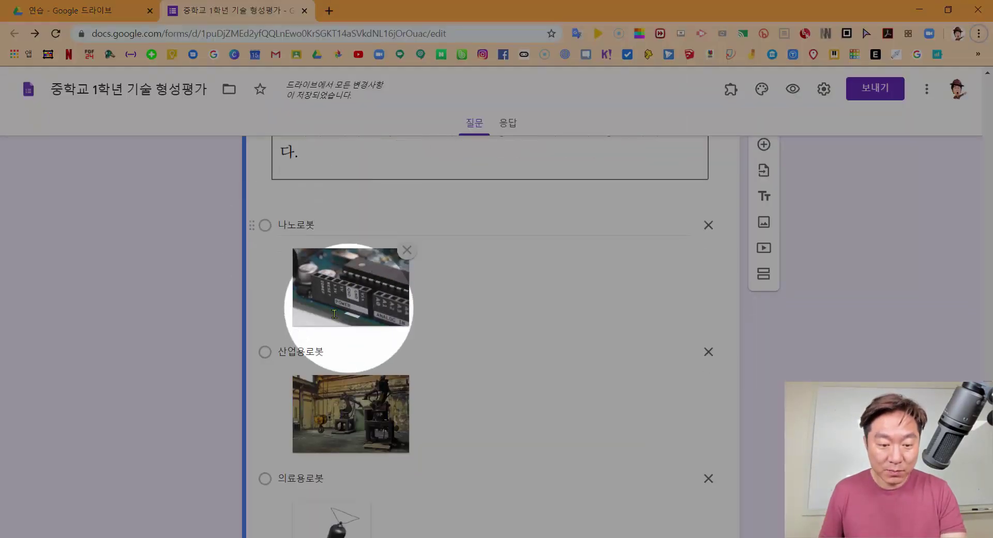
scroll(343, 326, "down", 3)
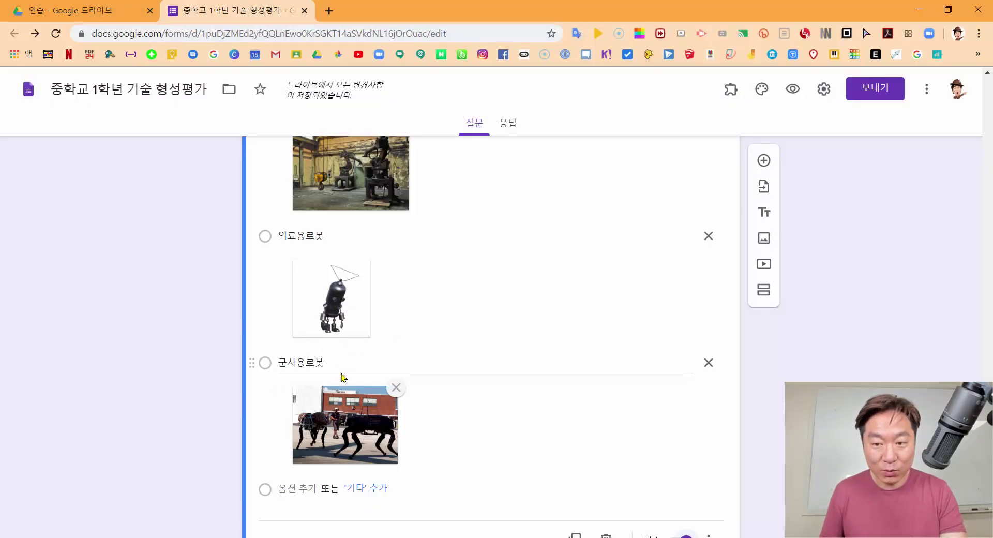
left_click(793, 88)
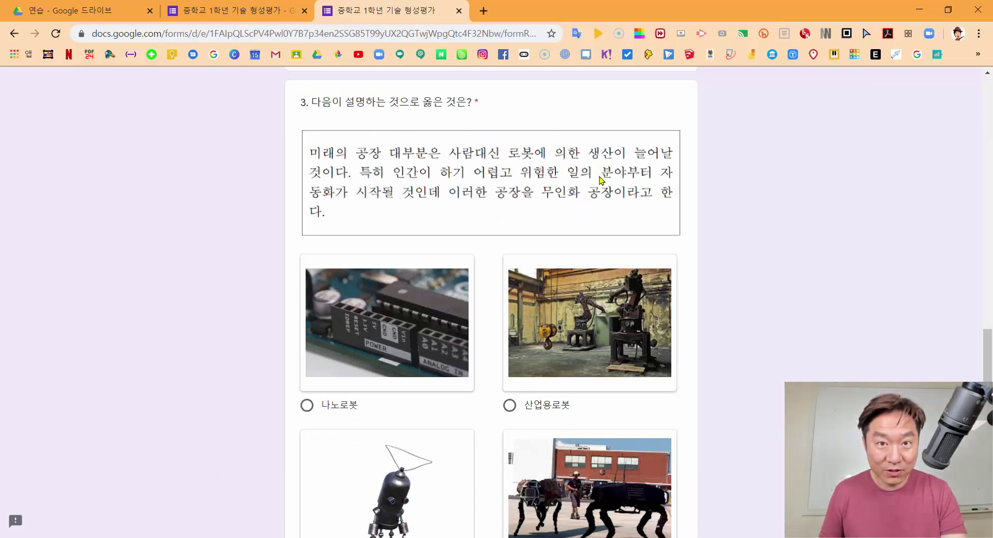
Scroll the editor to check that 의료용로봇 and 군사용로봇 still have their pictures
scroll(422, 193, "down", 3)
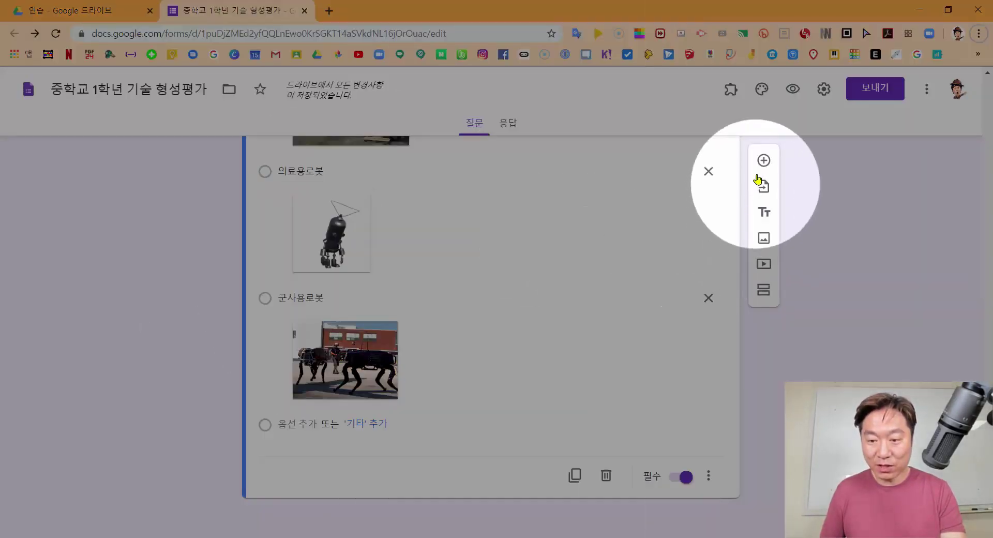
Search YouTube for '로봇' and insert the video 로봇의 이해 below question 3
left_click(764, 266)
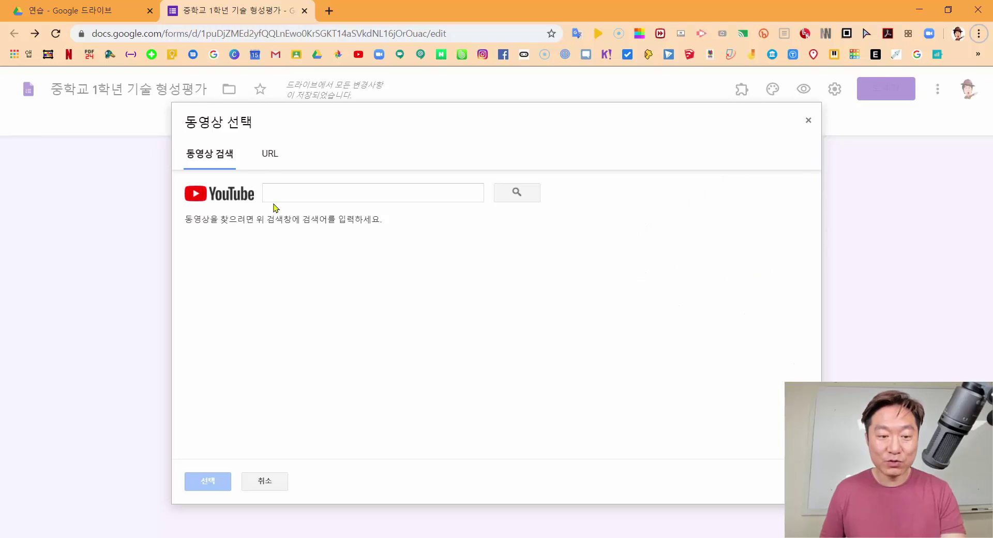
left_click(278, 191)
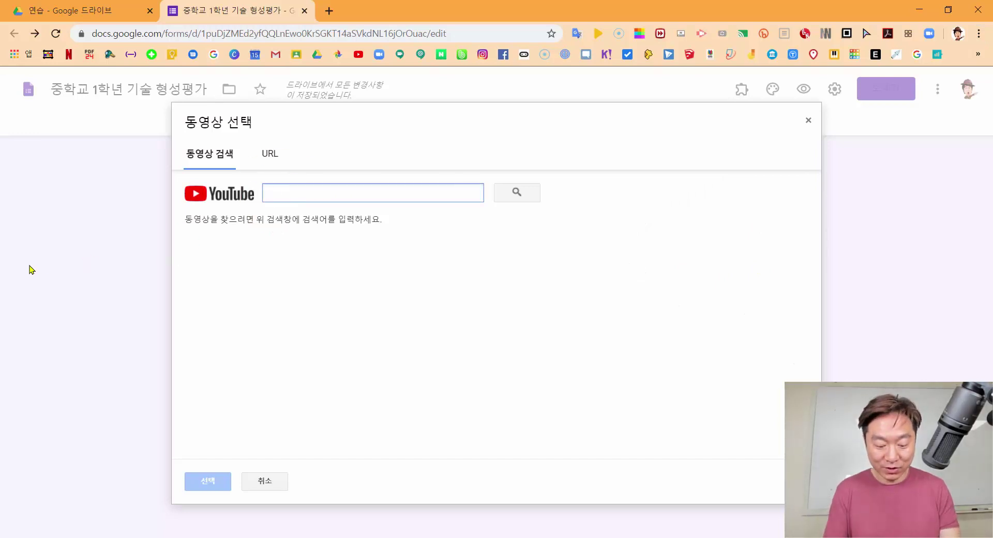
type("로봇의 이해")
key("Return")
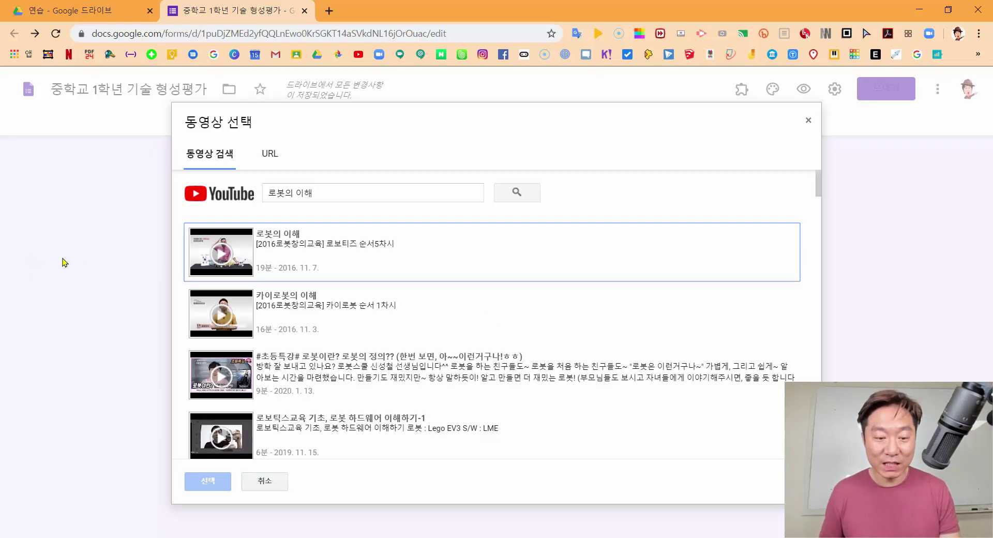
double_click(306, 248)
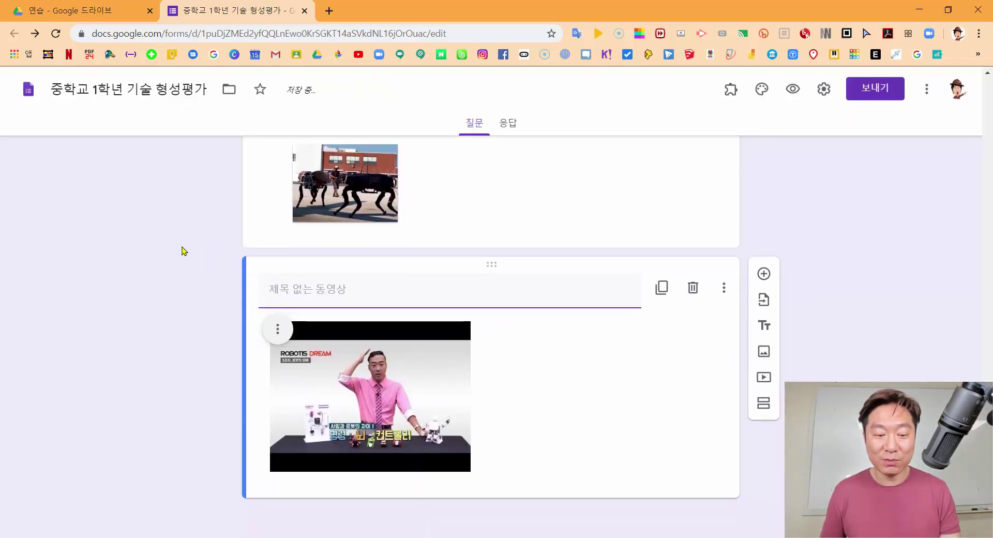
Center the video with 가운데 맞춤 and enlarge it to about 565 px wide
left_click(279, 335)
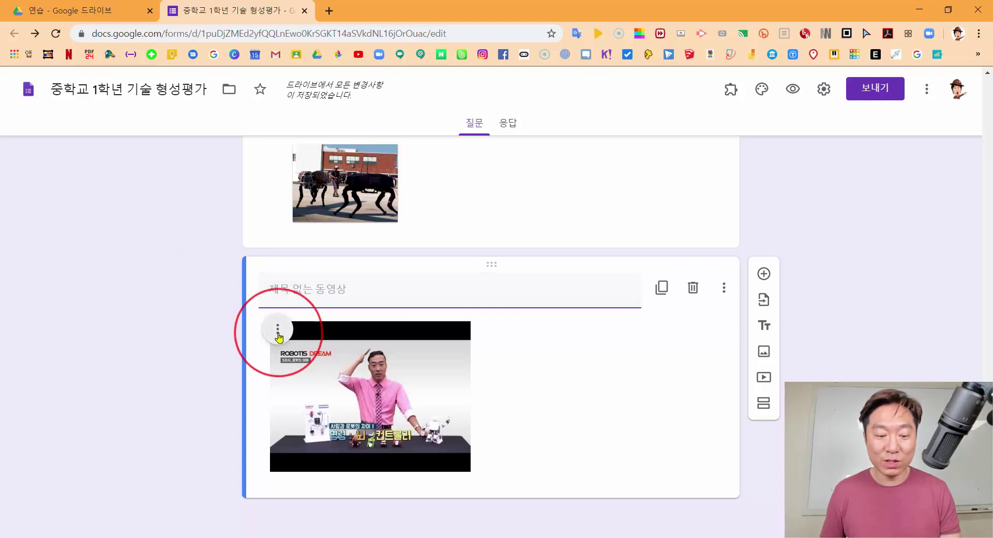
left_click(232, 369)
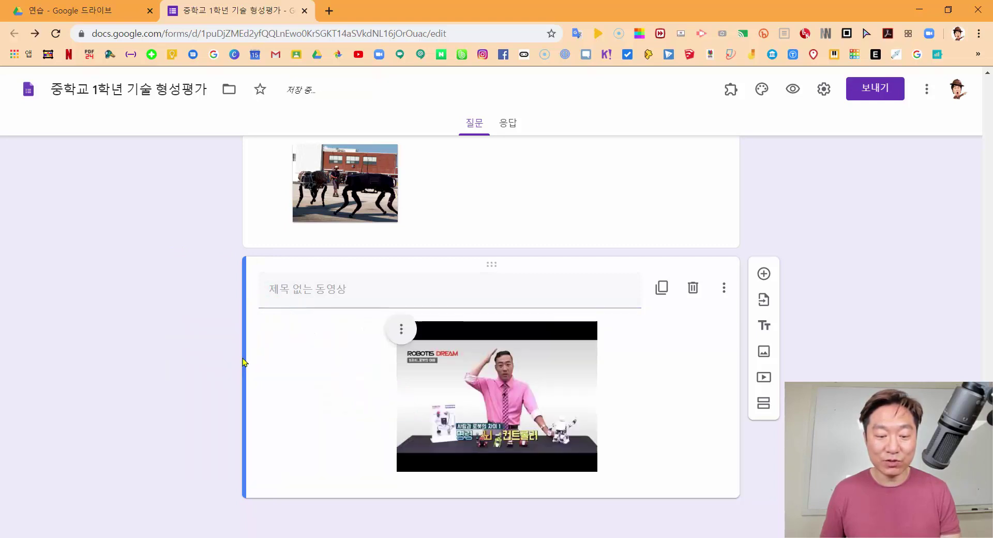
left_click(544, 417)
left_click_drag(596, 472, 673, 528)
scroll(646, 417, "down", 1)
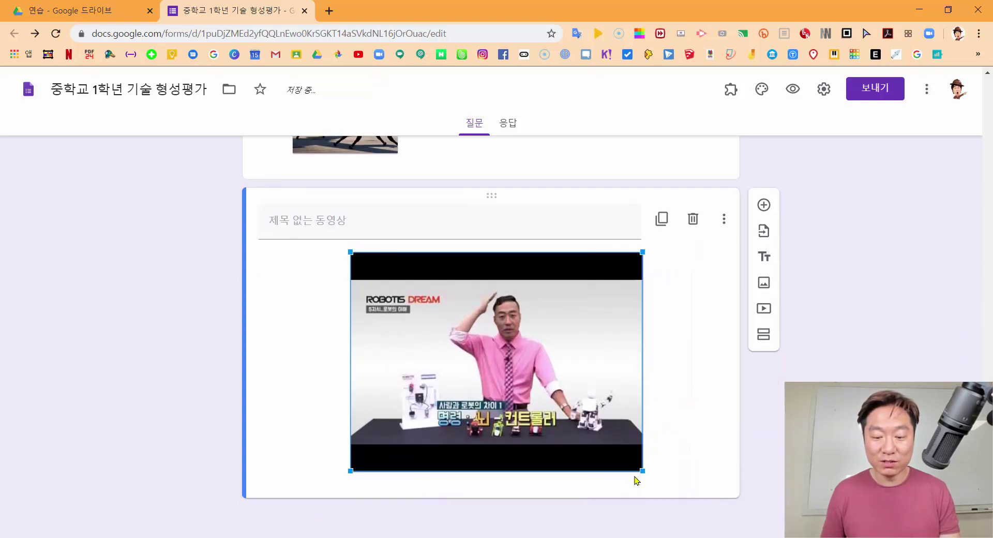
scroll(601, 434, "up", 1)
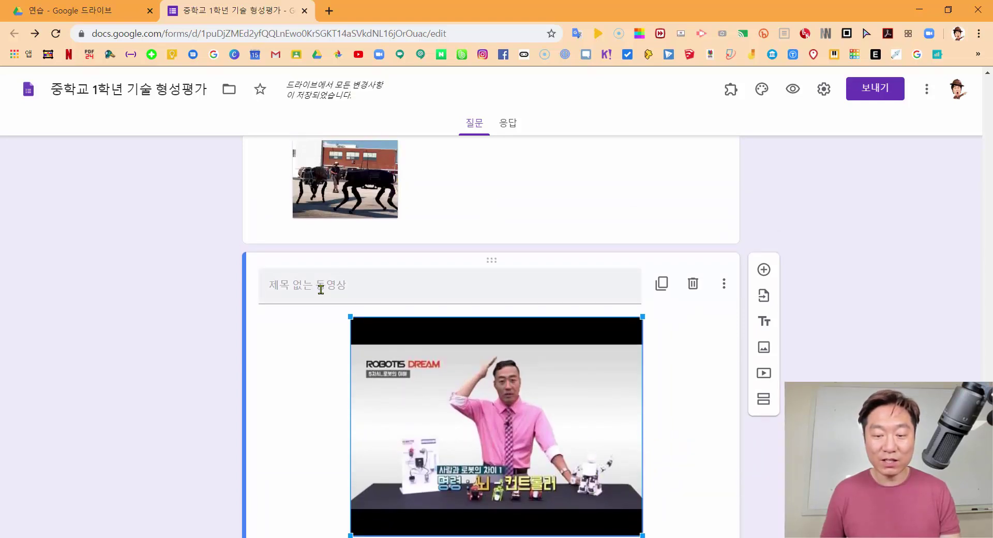
Title the video '[4~6번] 다음 영상을 보고 문제에 답하시오.'
left_click(322, 289)
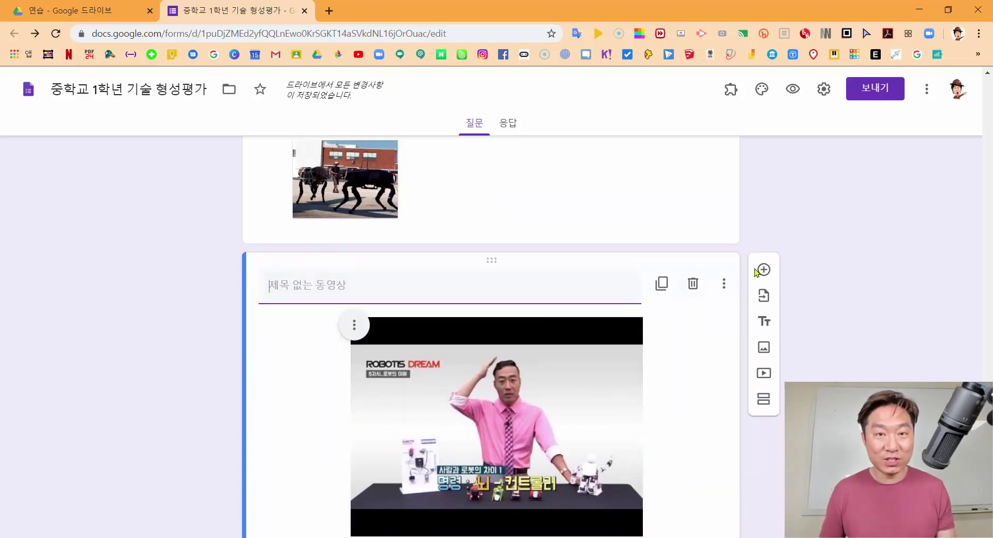
type("[4~6번] 다음 영상을 보고 문제에 답하시오.")
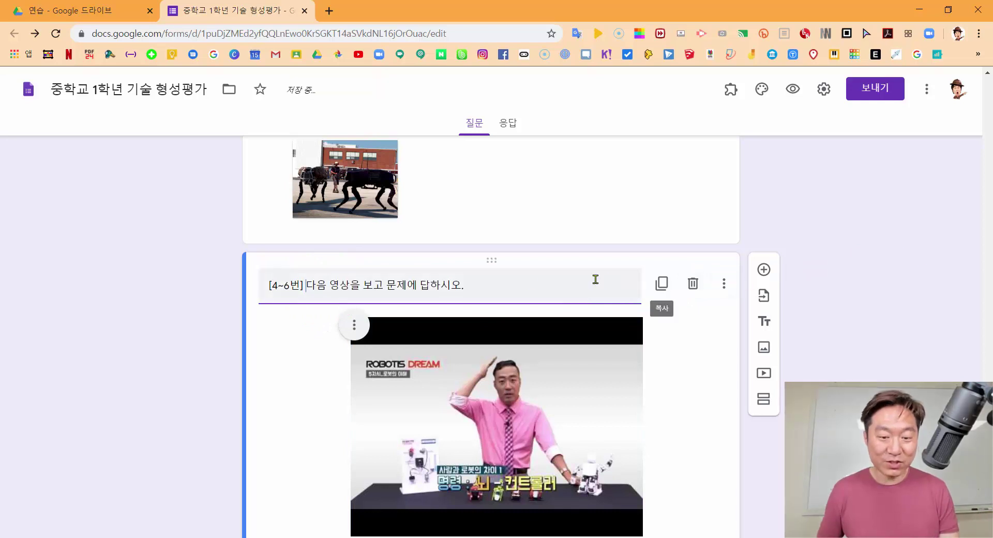
left_click_drag(482, 291, 250, 293)
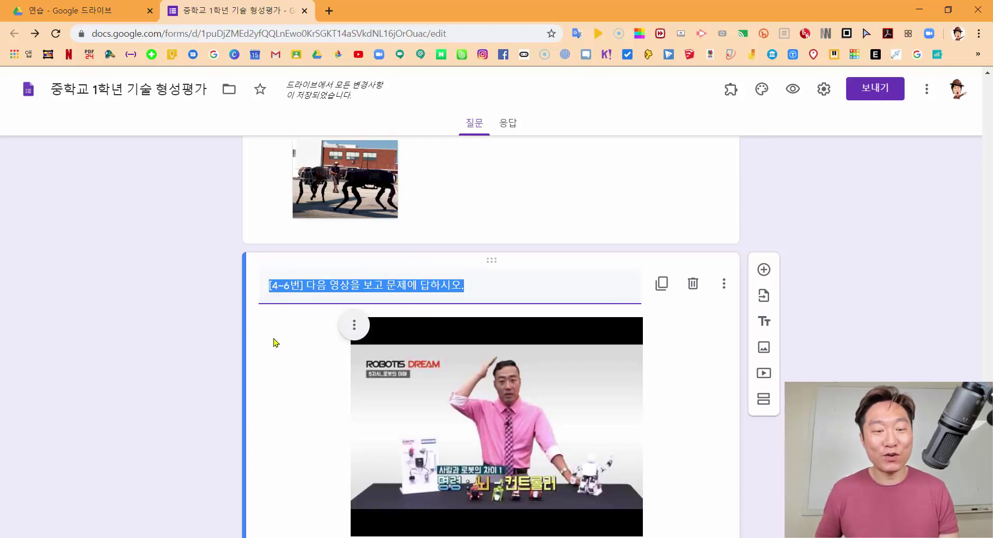
left_click(222, 331)
scroll(425, 342, "down", 1)
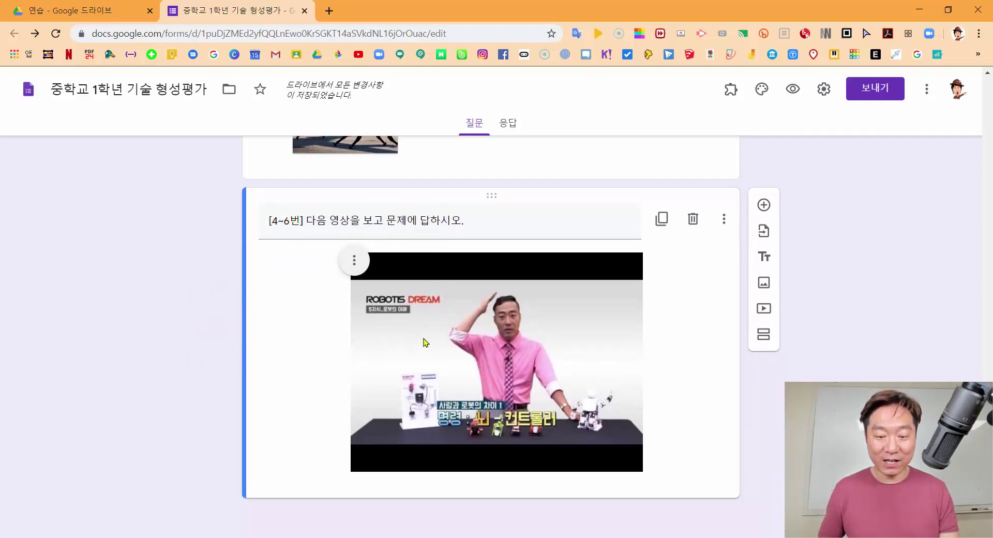
left_click(705, 322)
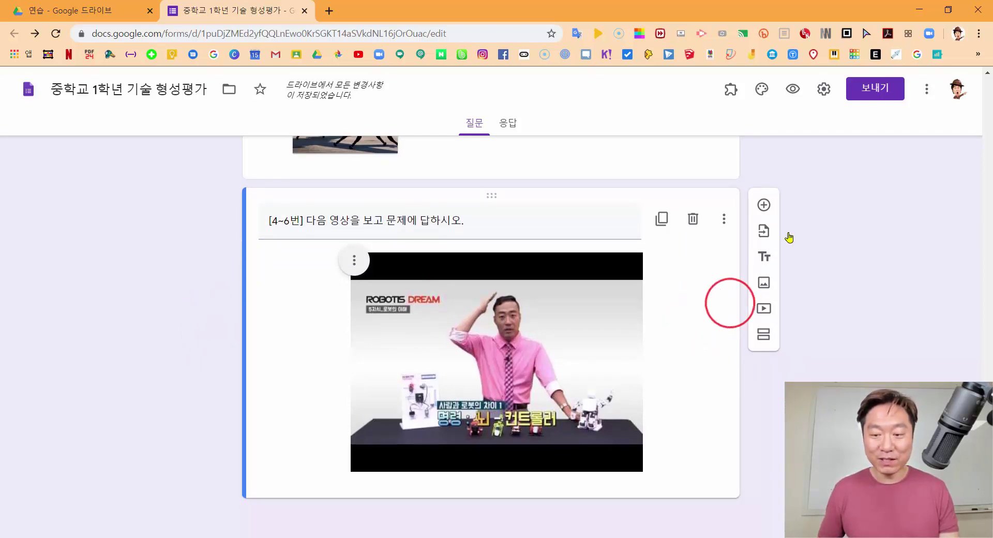
Add a multiple-choice question below the video titled '4. 위의 영상을 보고....'
left_click(764, 206)
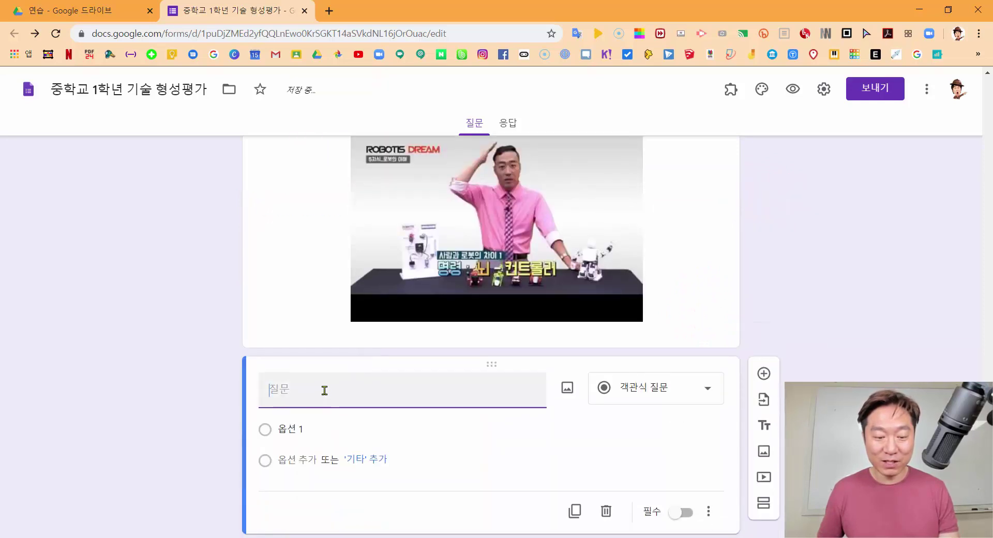
left_click(324, 390)
type("4. ㅇ")
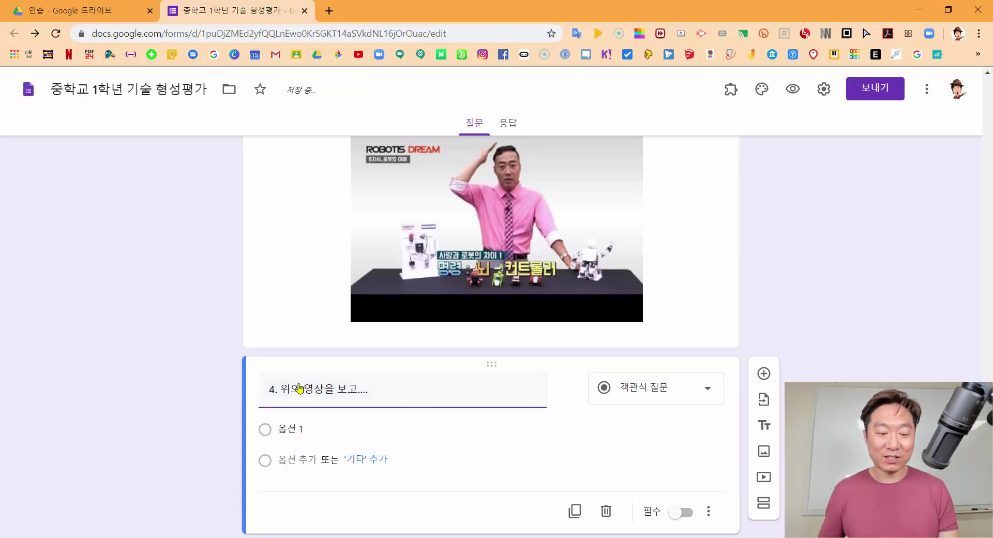
scroll(298, 401, "down", 1)
scroll(302, 388, "up", 3)
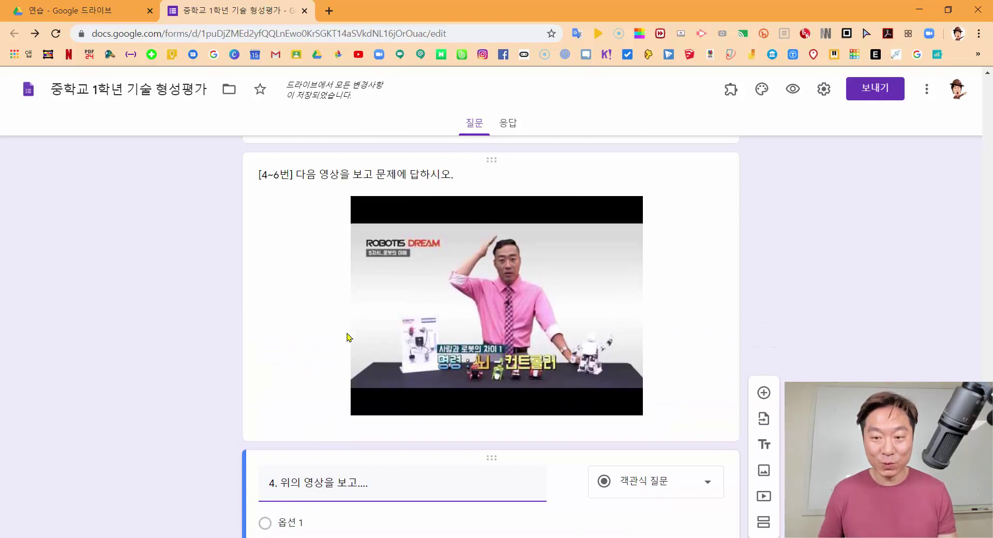
left_click(793, 90)
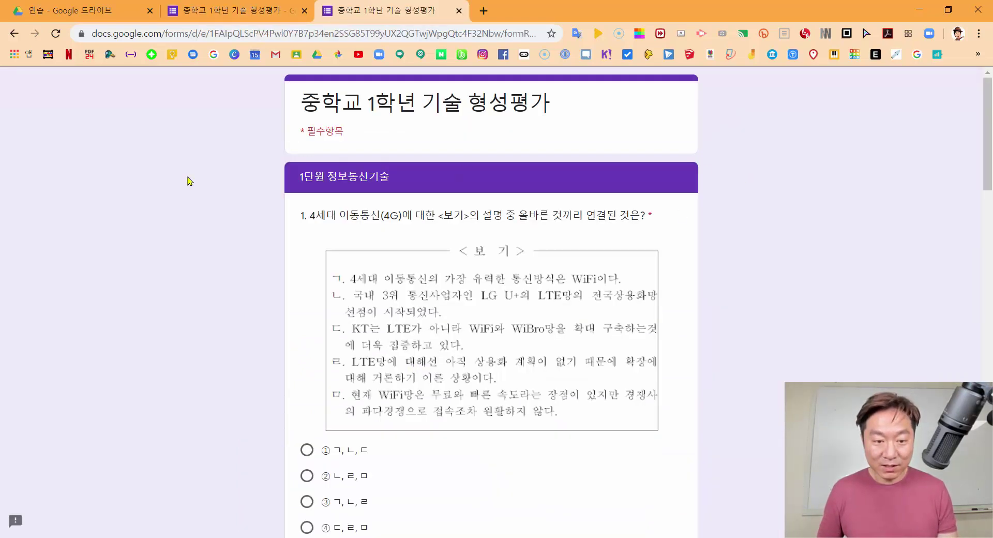
scroll(189, 181, "down", 6)
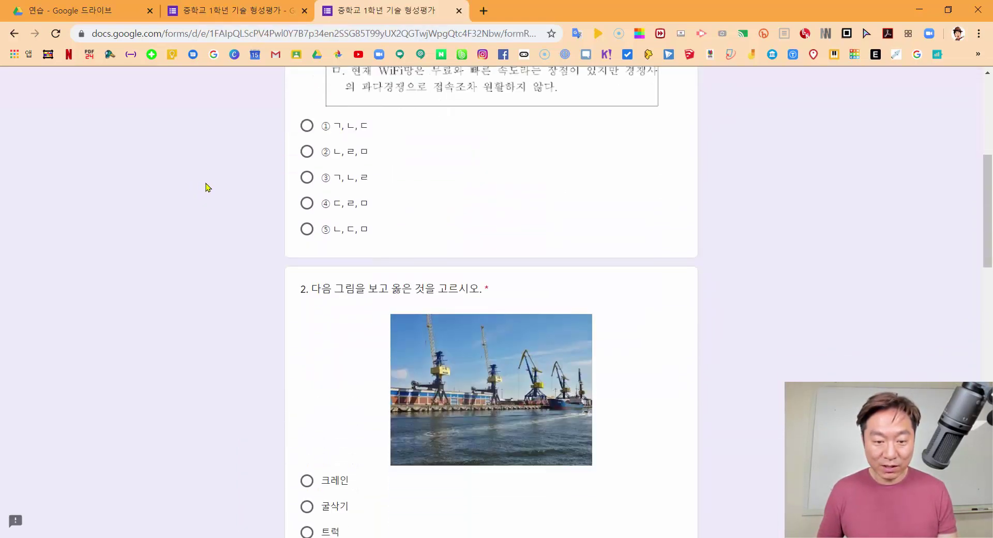
scroll(207, 188, "down", 10)
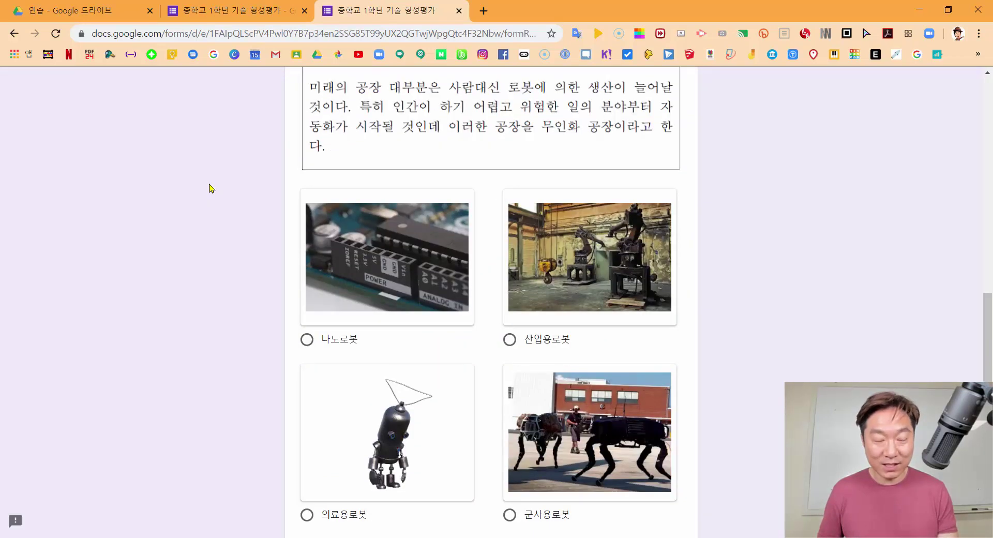
scroll(211, 188, "down", 7)
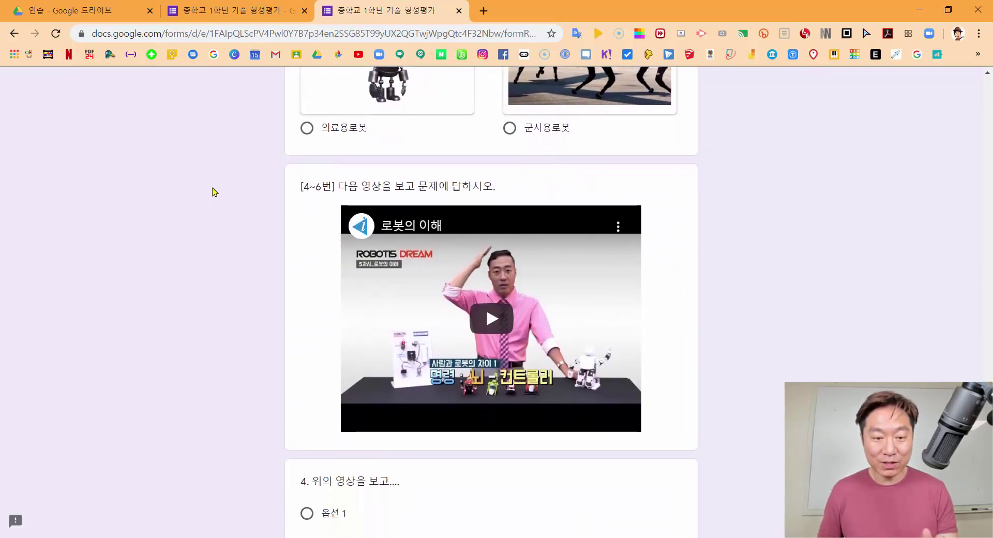
scroll(227, 192, "down", 2)
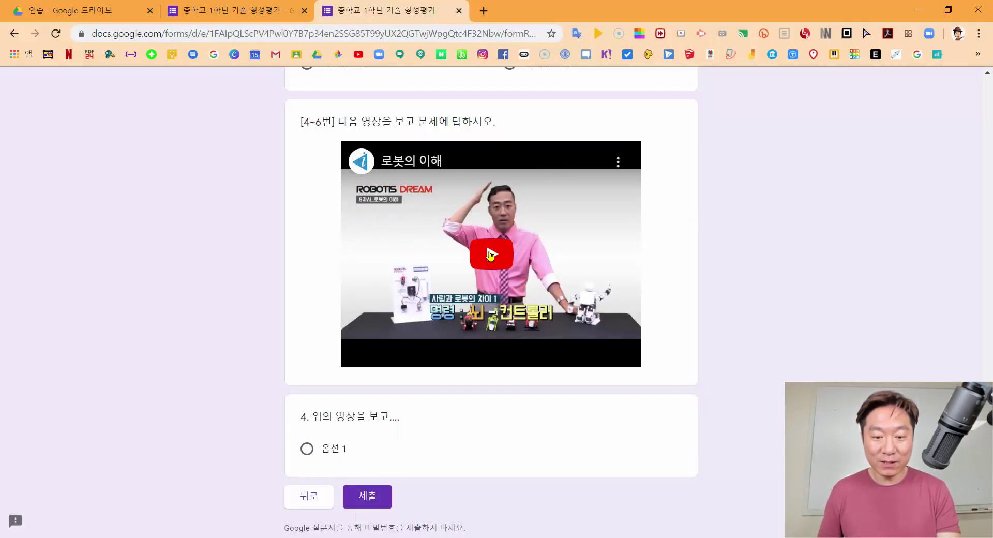
left_click(490, 255)
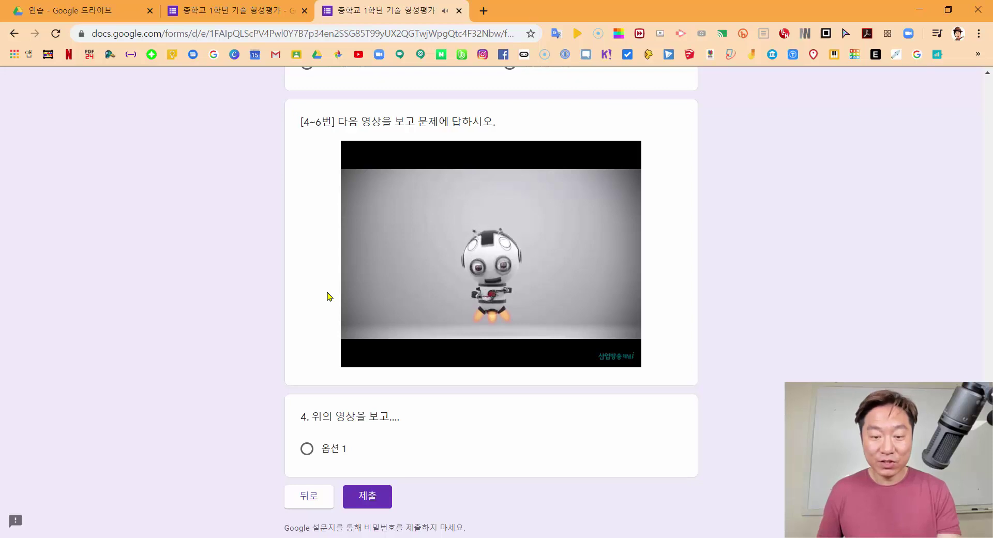
left_click(507, 261)
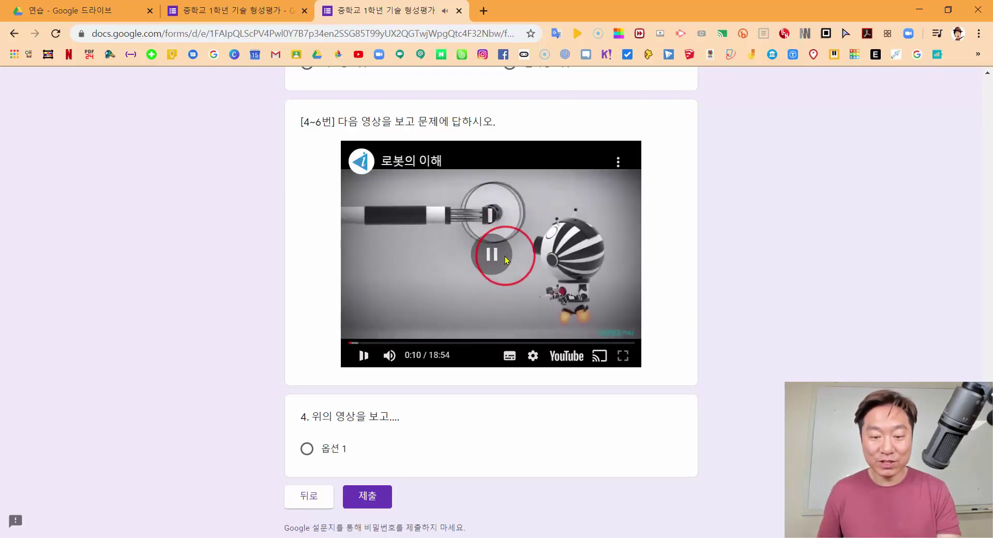
scroll(506, 260, "down", 2)
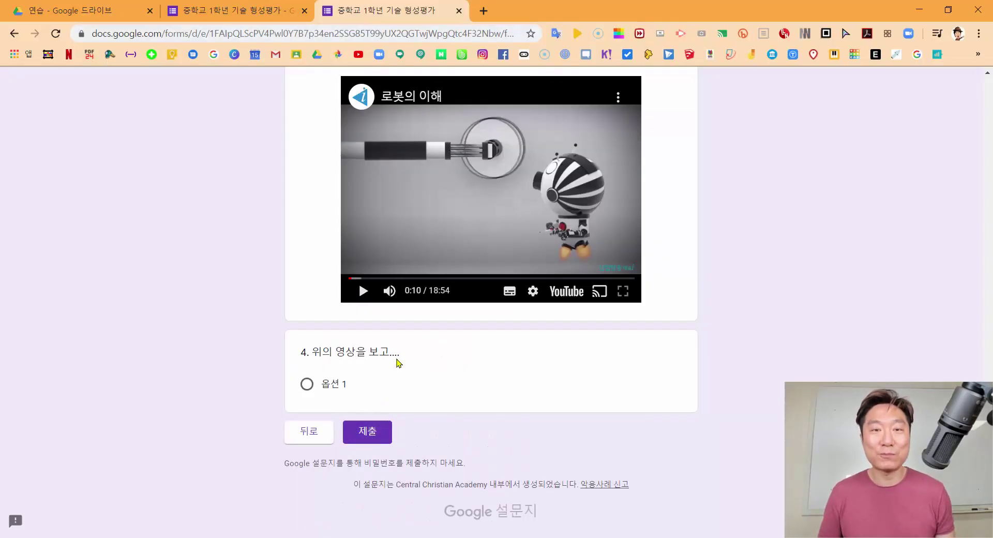
scroll(487, 321, "up", 3)
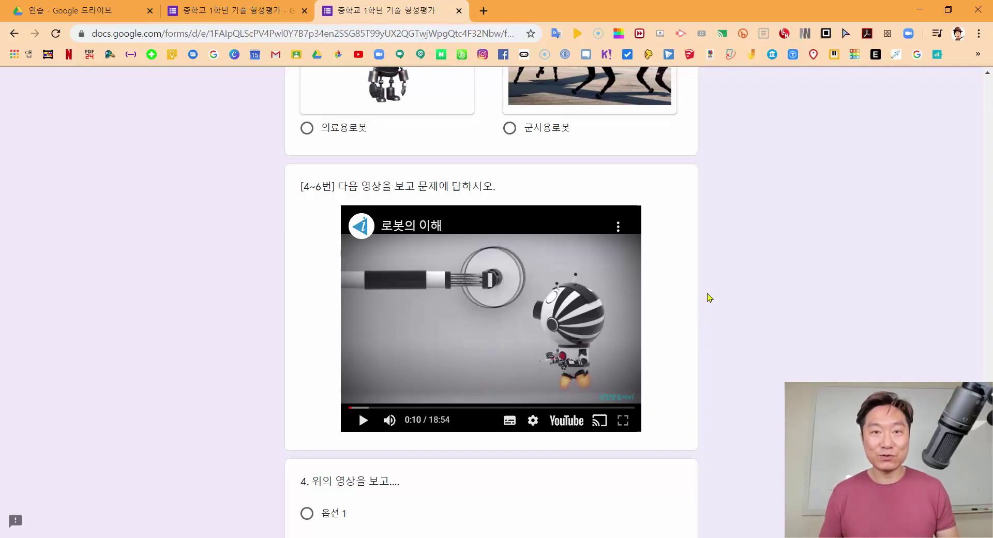
scroll(595, 280, "up", 1)
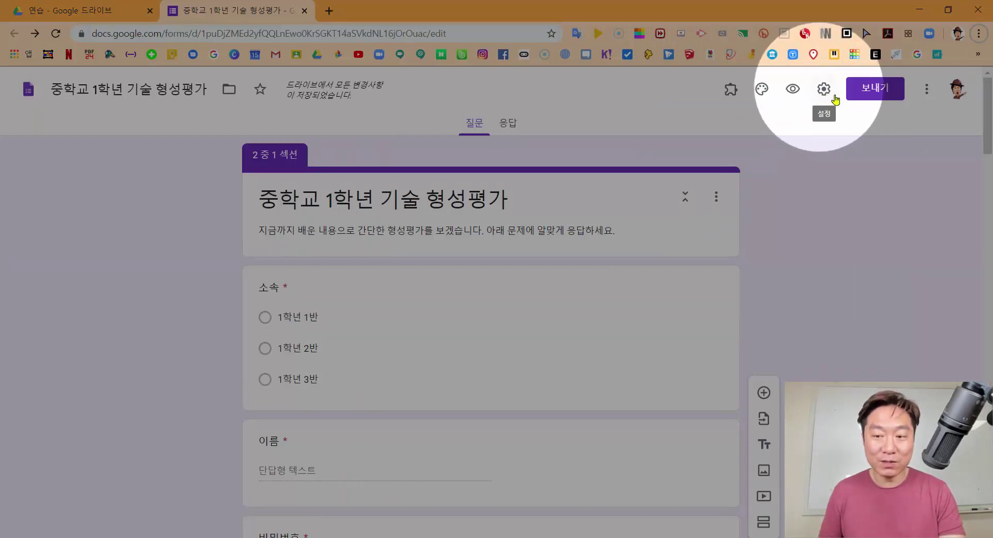
In the 일반 settings, toggle email collection and the Central Christian Academy restriction on and off
left_click(823, 91)
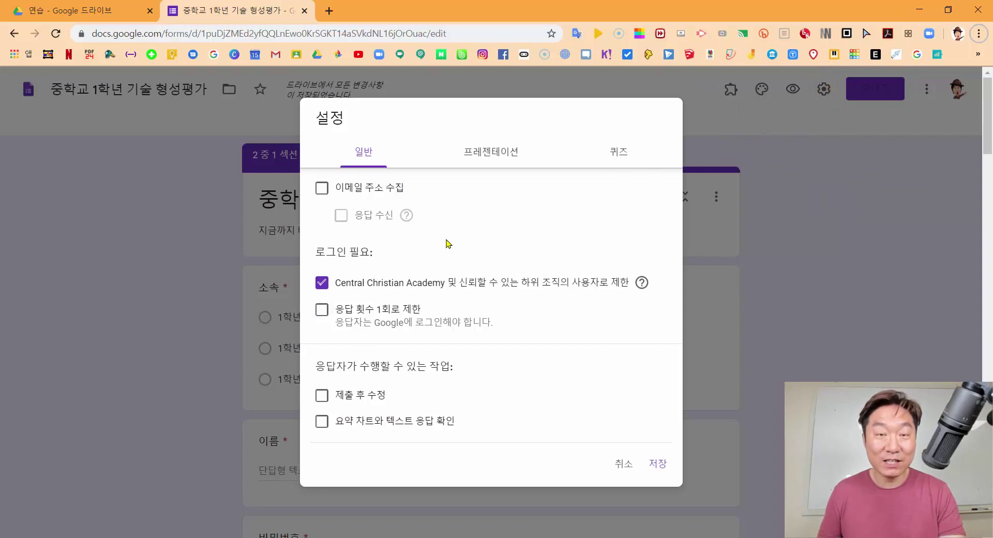
left_click(322, 189)
left_click(322, 188)
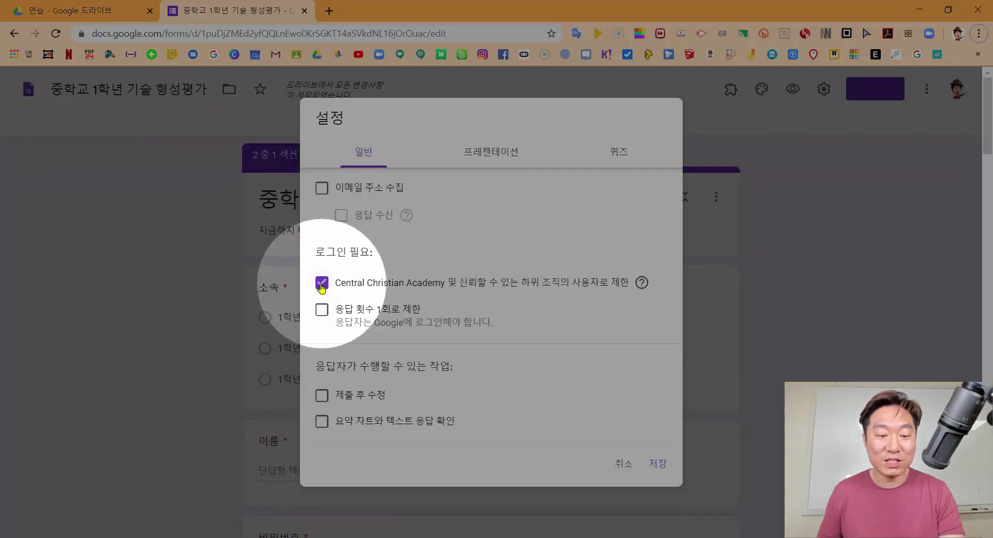
left_click(322, 283)
left_click(322, 284)
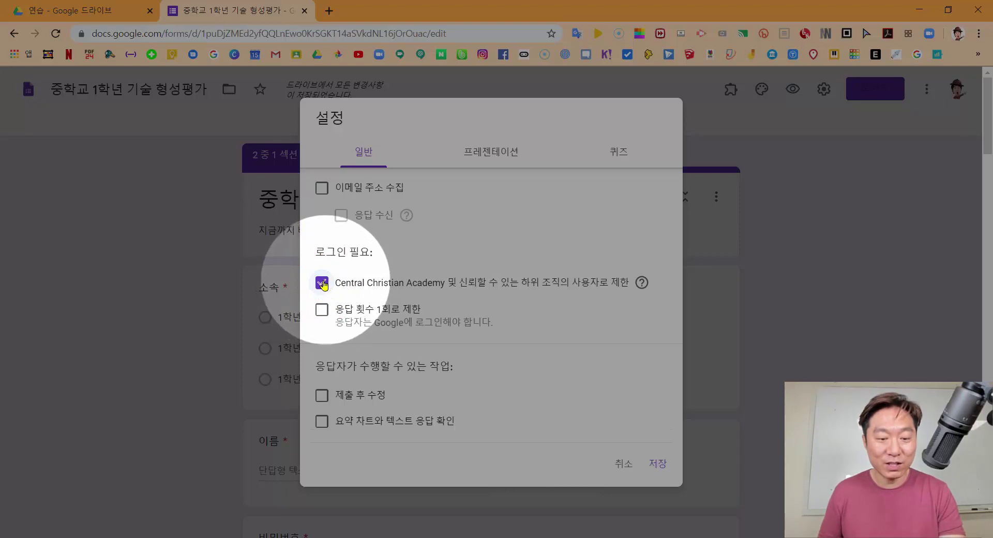
left_click(322, 284)
left_click(322, 283)
left_click(322, 284)
left_click(322, 284)
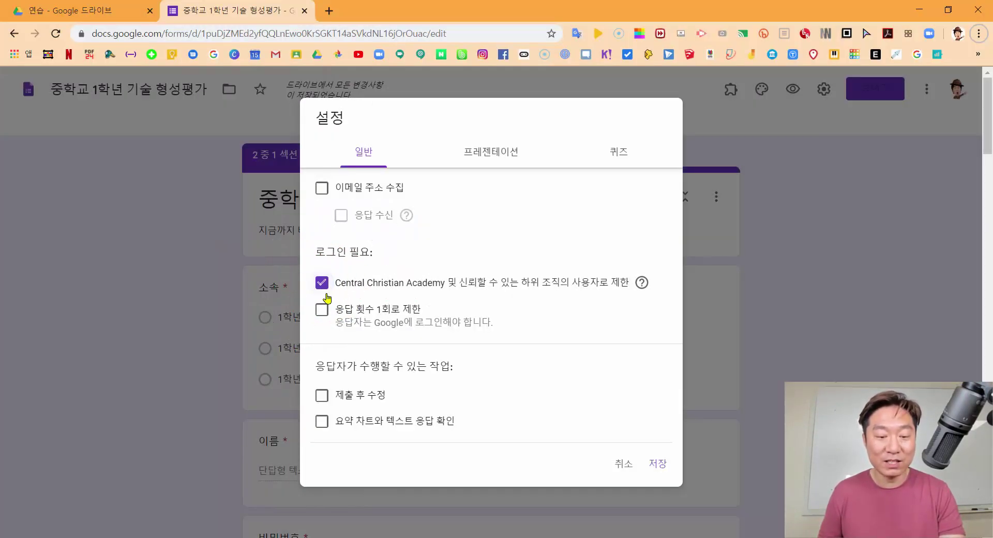
Clear the Central Christian Academy restriction, tick 응답 횟수 1회로 제한 and 이메일 주소 수집
left_click(321, 282)
left_click(322, 309)
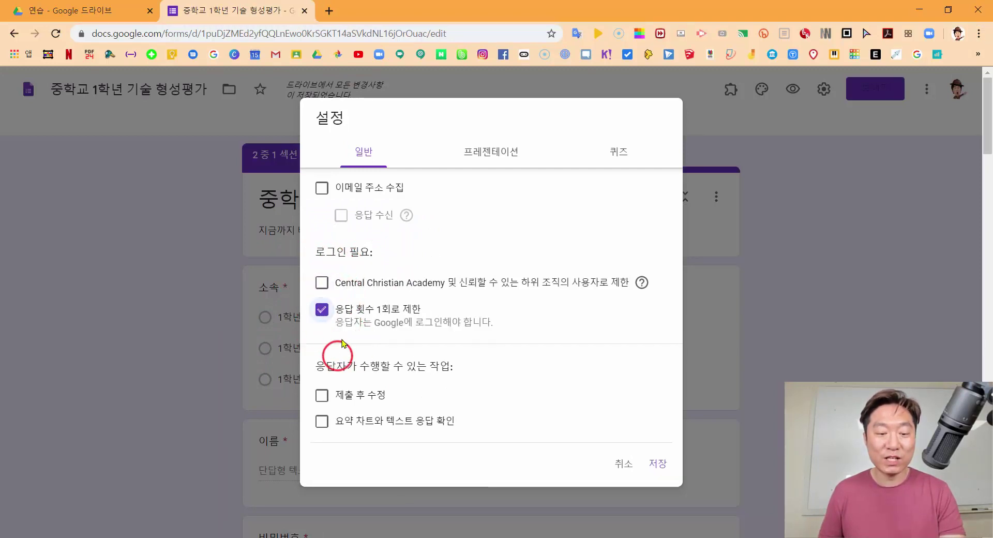
left_click(322, 189)
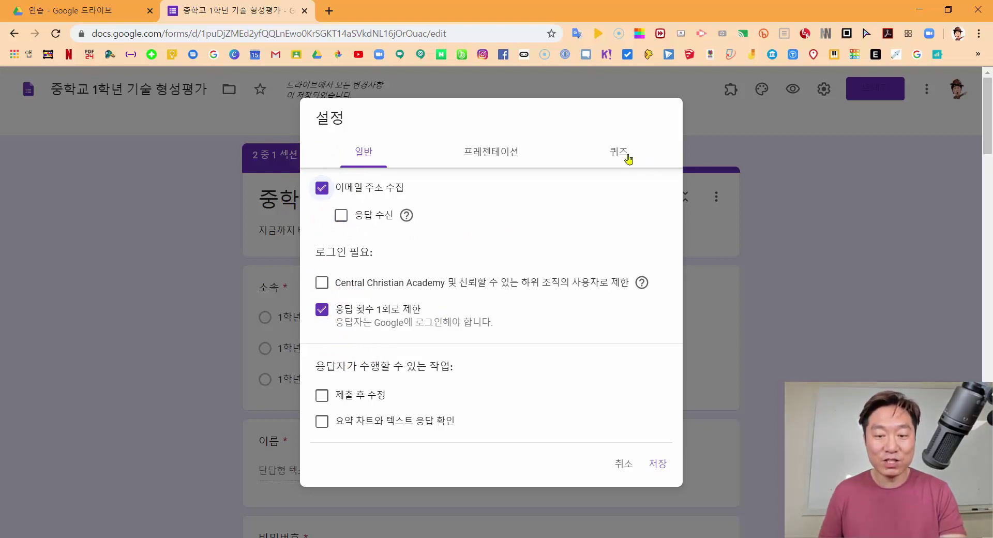
key("ctrl")
key("ctrl")
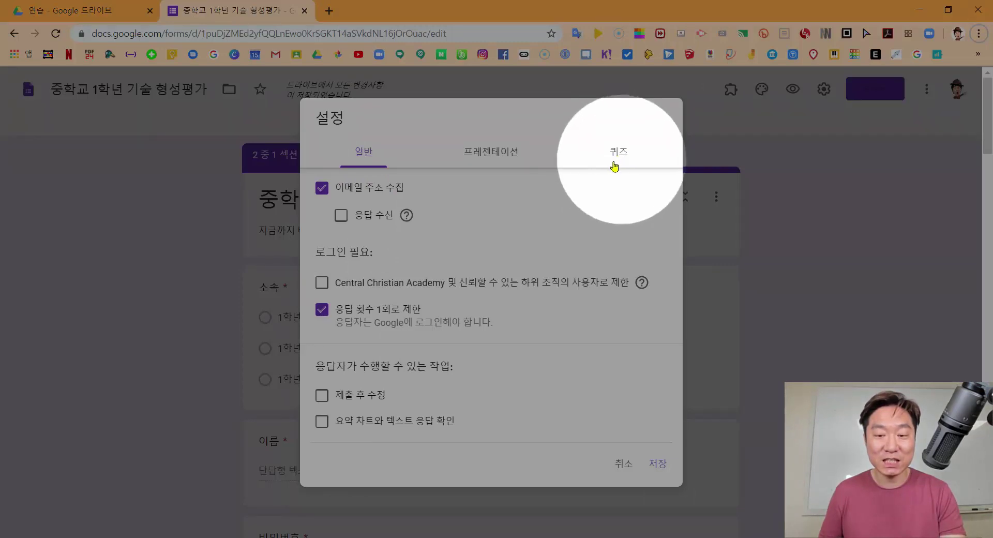
On the 퀴즈 tab, switch on 퀴즈로 만들기 with grades released via 제출 후 바로 공개
left_click(616, 153)
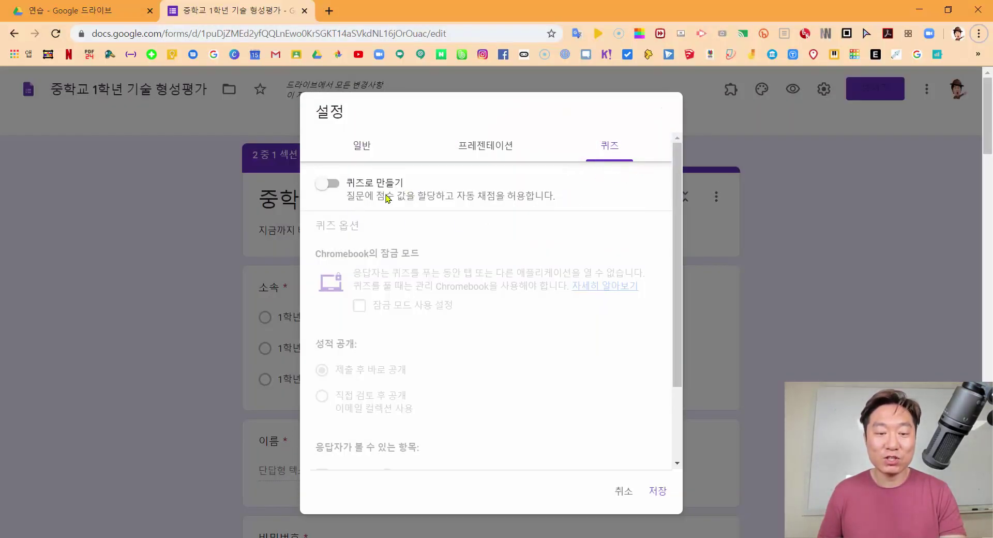
key("ctrl")
key("ctrl")
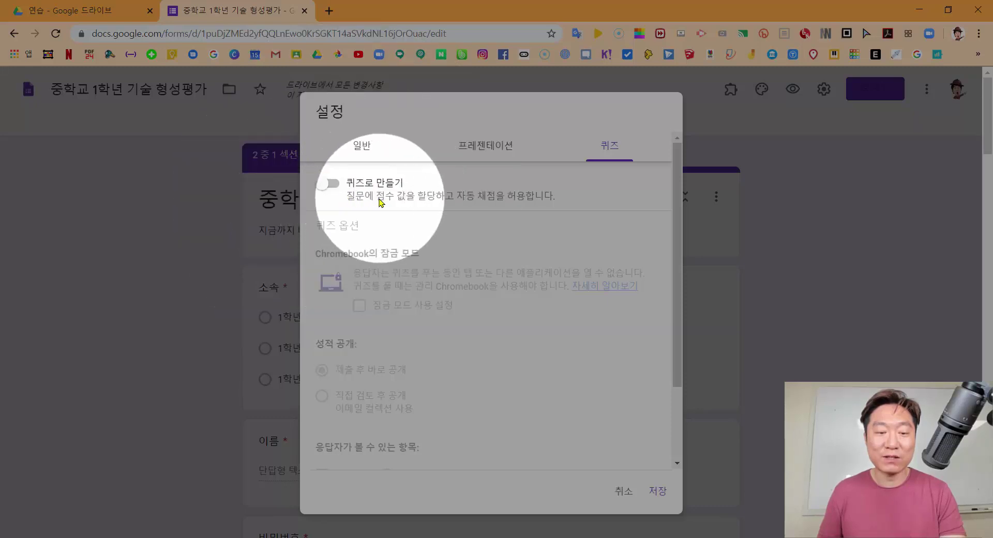
left_click(336, 188)
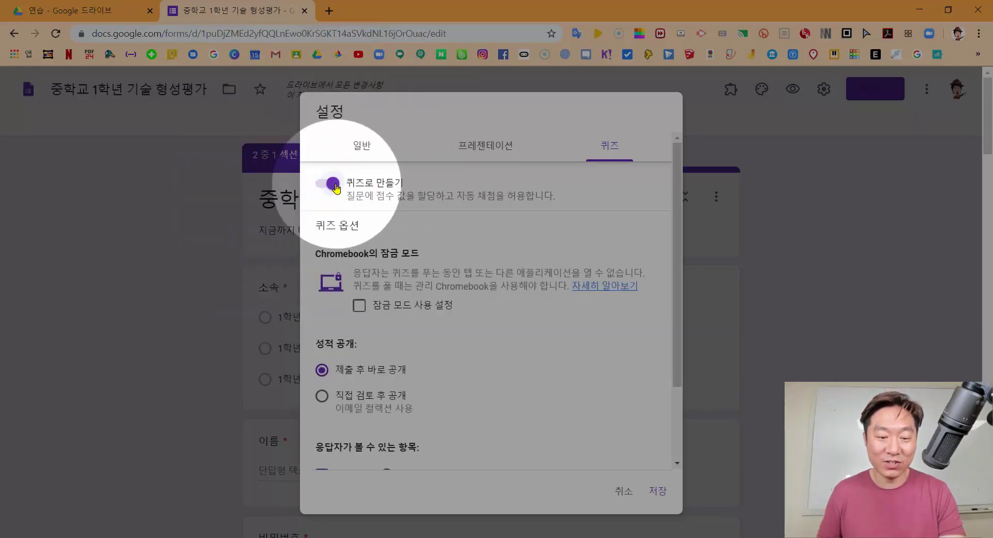
key("ctrl")
key("ctrl")
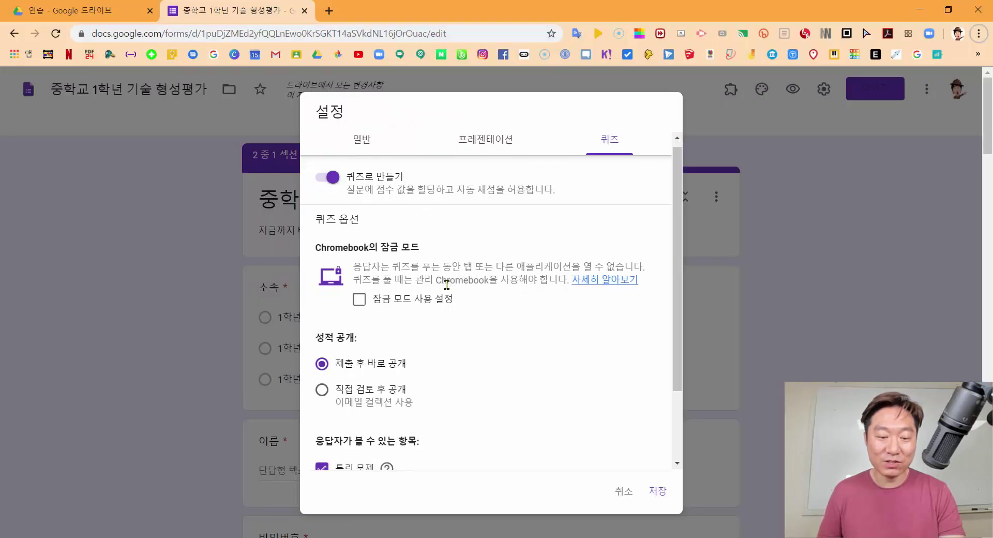
scroll(443, 284, "down", 2)
scroll(443, 280, "down", 1)
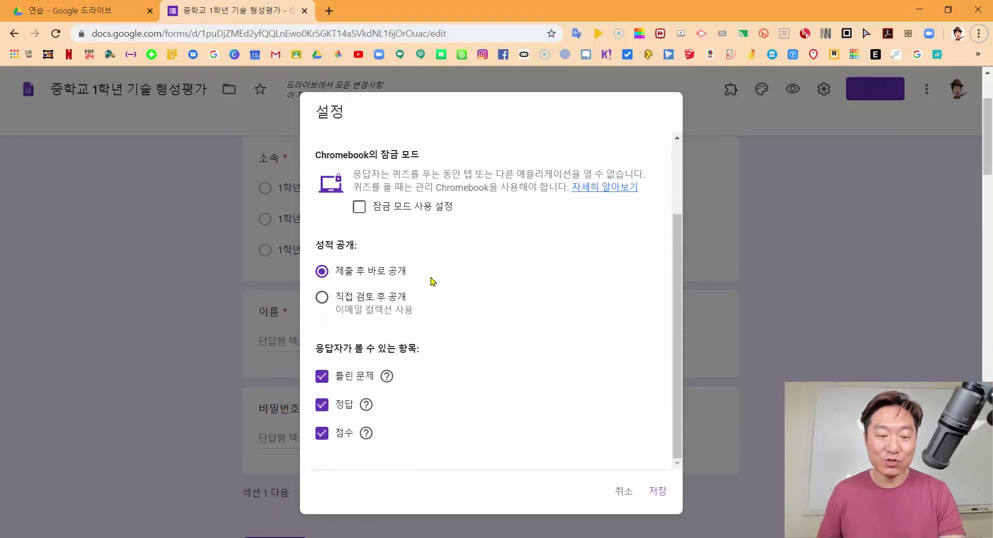
scroll(433, 281, "up", 2)
scroll(406, 281, "down", 2)
key("ctrl")
key("ctrl")
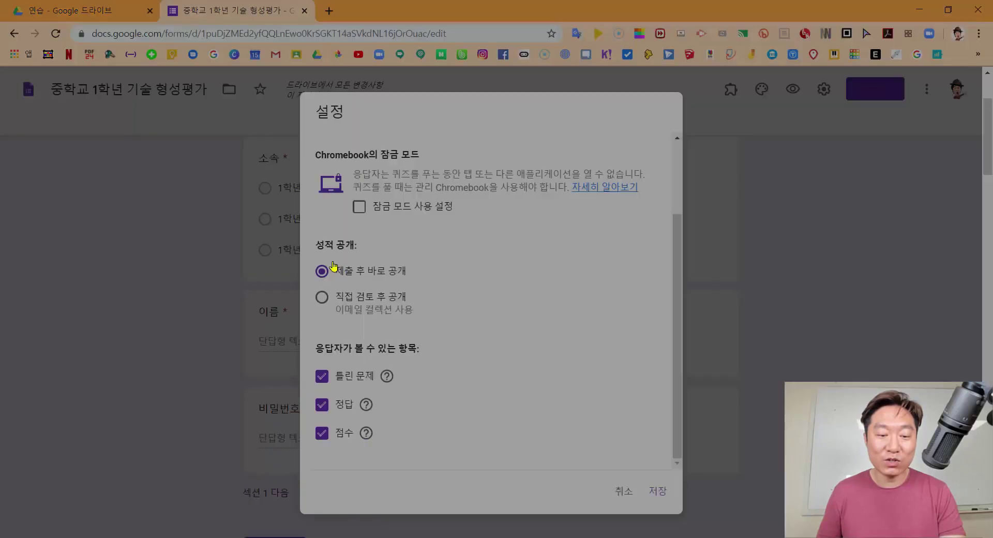
scroll(506, 247, "up", 2)
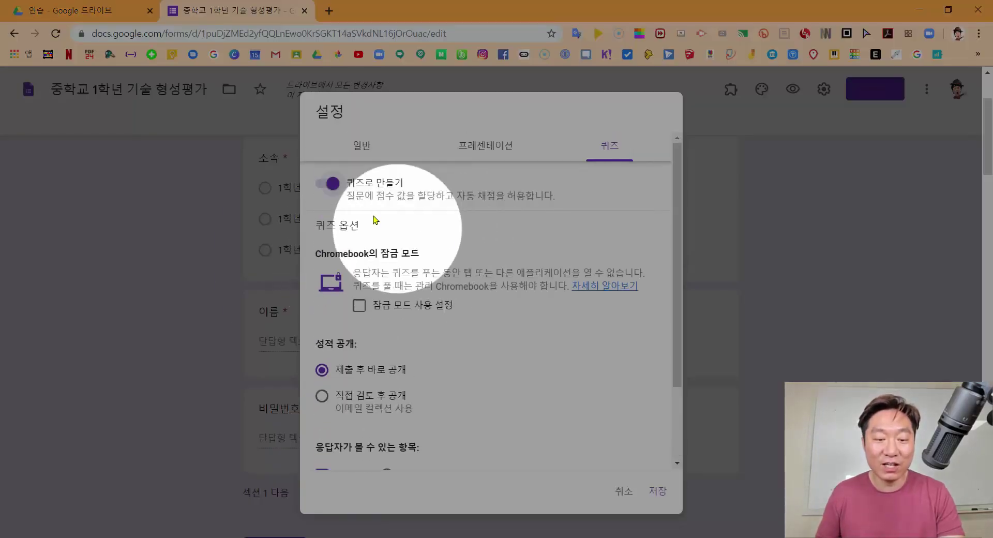
scroll(471, 357, "down", 2)
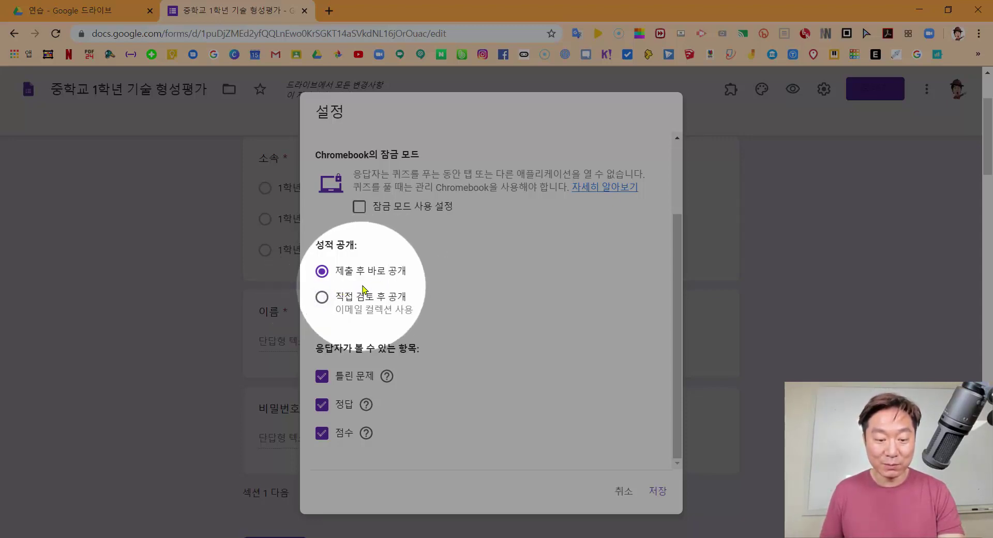
Make 틀린 문제 and 정답 visible to respondents and save the quiz settings with 저장
scroll(375, 353, "down", 1)
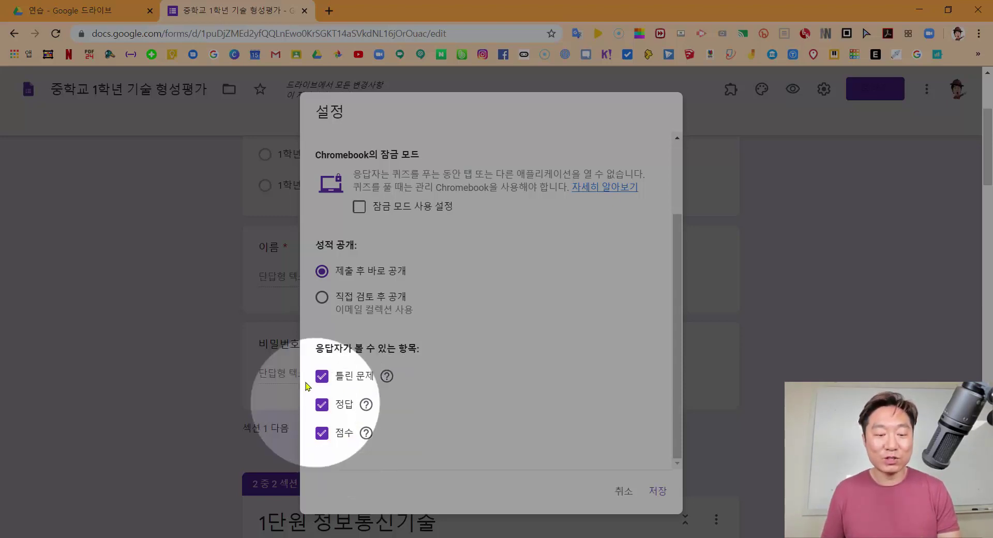
left_click(322, 377)
left_click(321, 404)
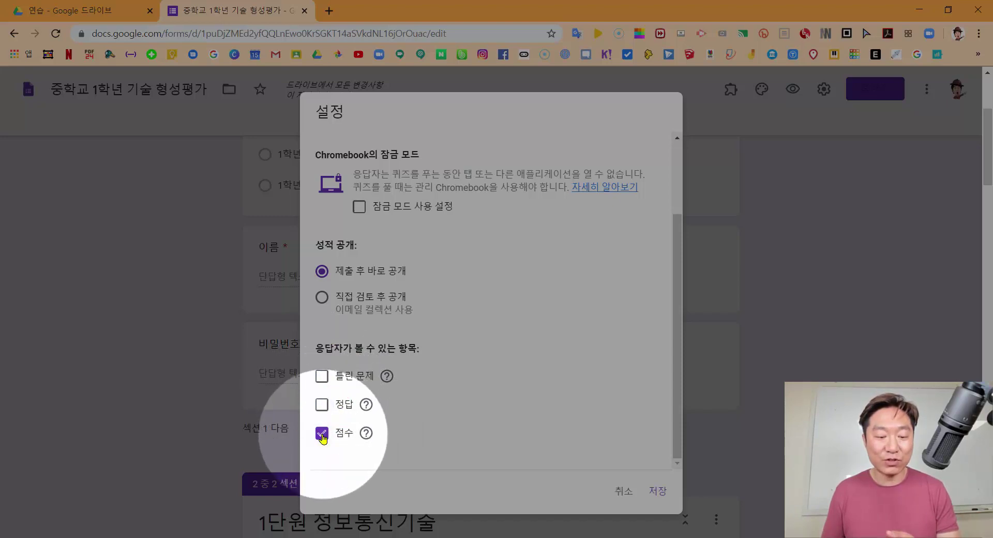
left_click(322, 431)
left_click(322, 404)
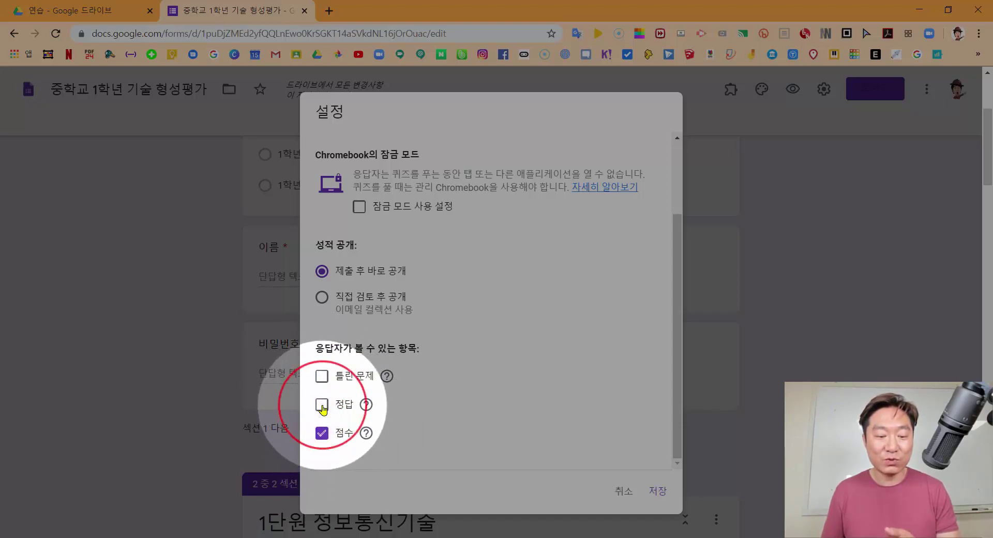
left_click(321, 377)
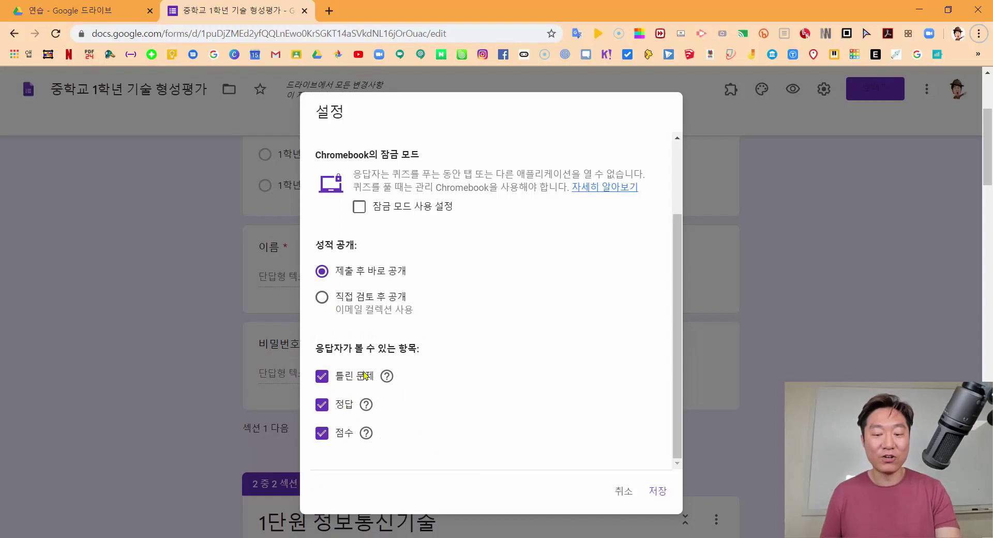
left_click(654, 493)
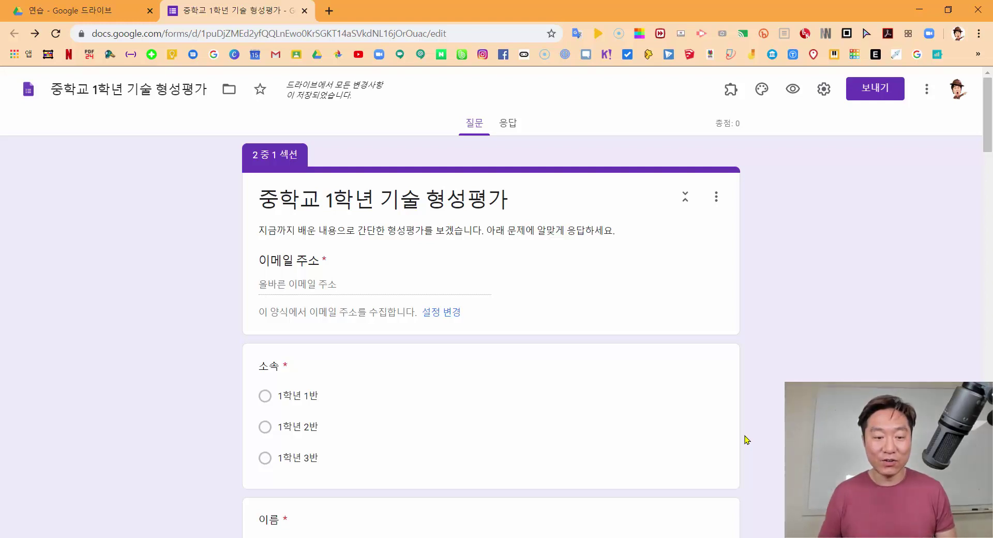
Open question 1's 답안 answer key and set its point value to 3
scroll(631, 348, "down", 10)
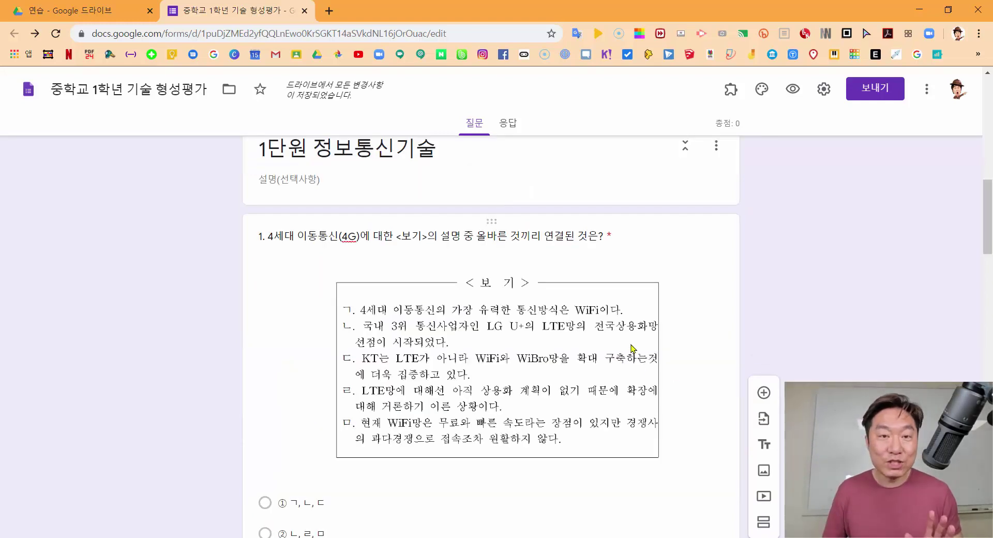
left_click(529, 276)
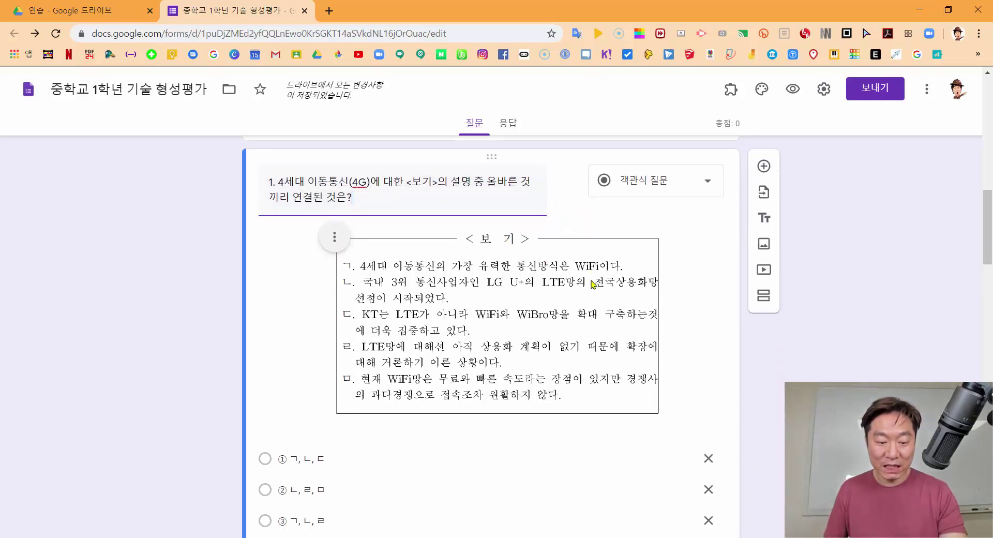
scroll(594, 285, "down", 5)
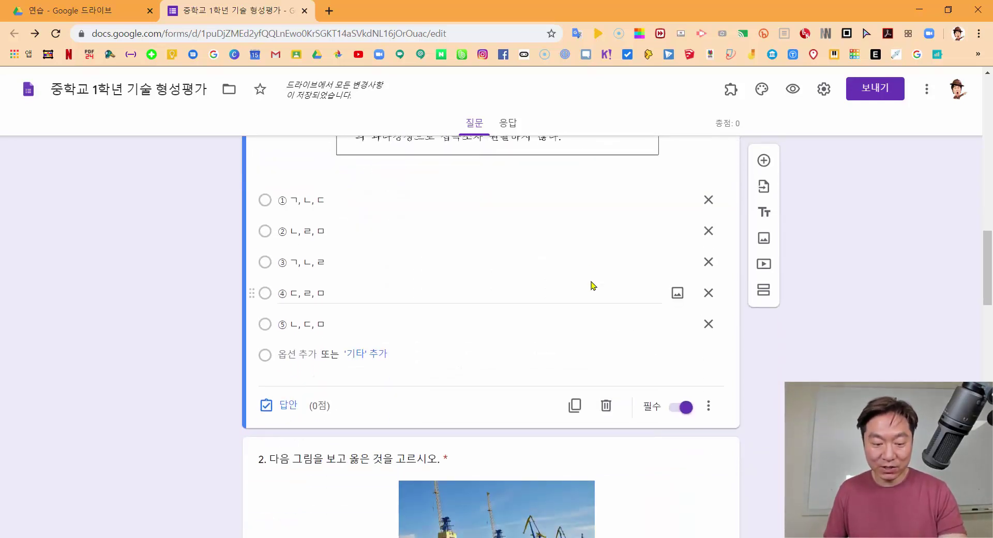
scroll(340, 342, "up", 3)
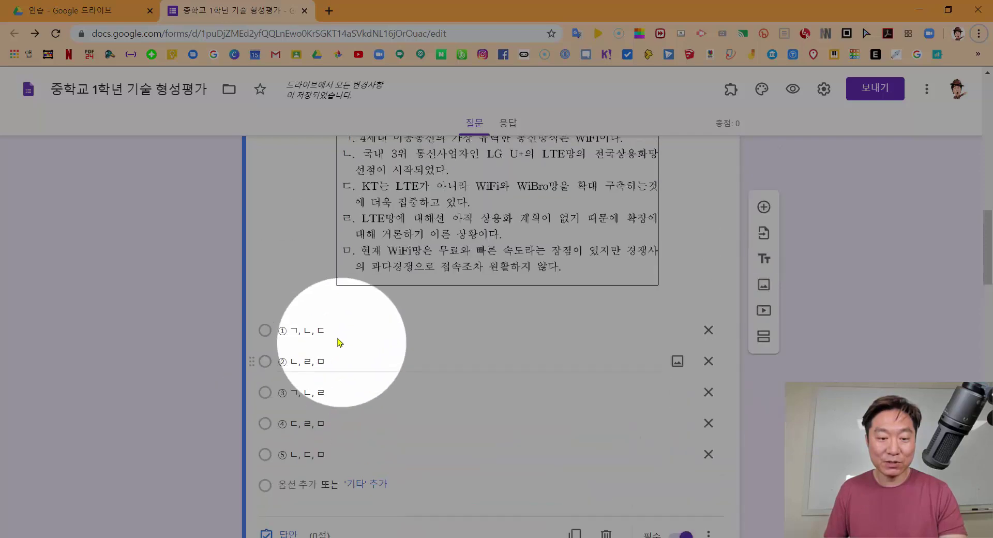
scroll(340, 342, "up", 3)
scroll(337, 236, "down", 5)
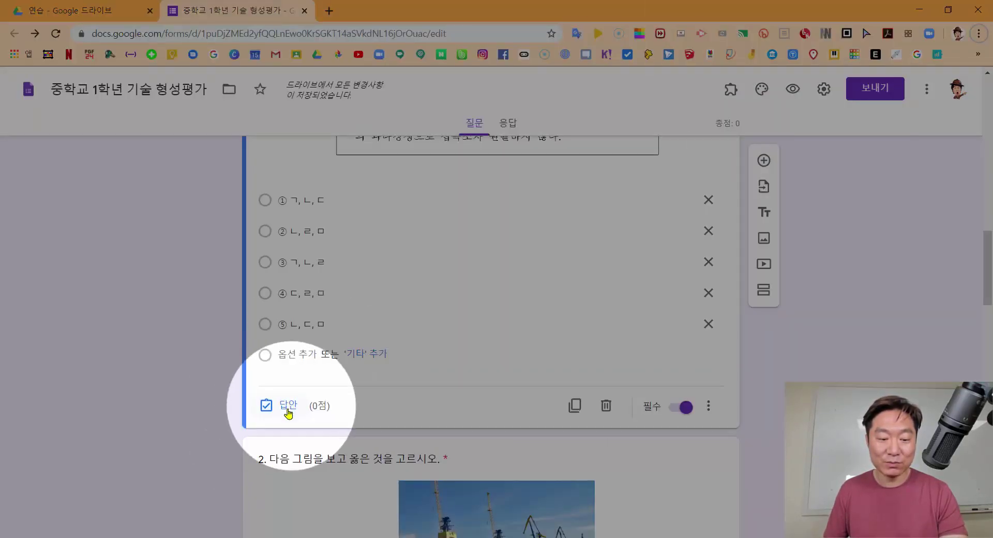
left_click(290, 406)
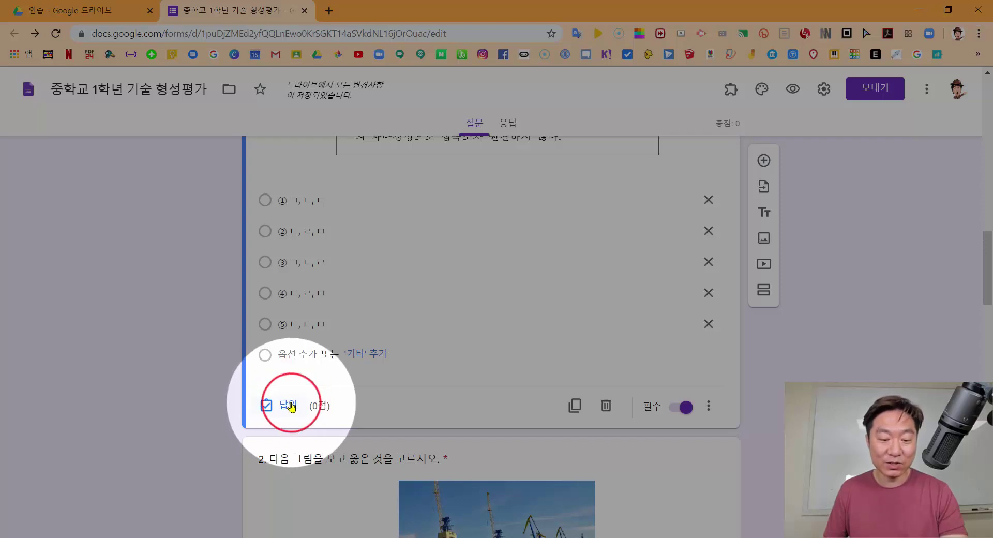
scroll(276, 393, "down", 4)
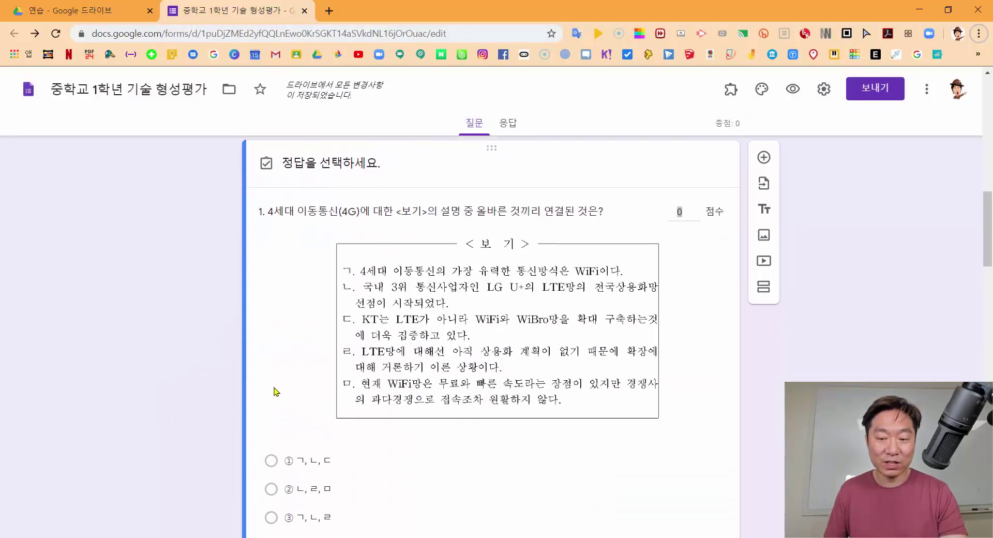
scroll(654, 244, "up", 3)
left_click(682, 241)
left_click(692, 240)
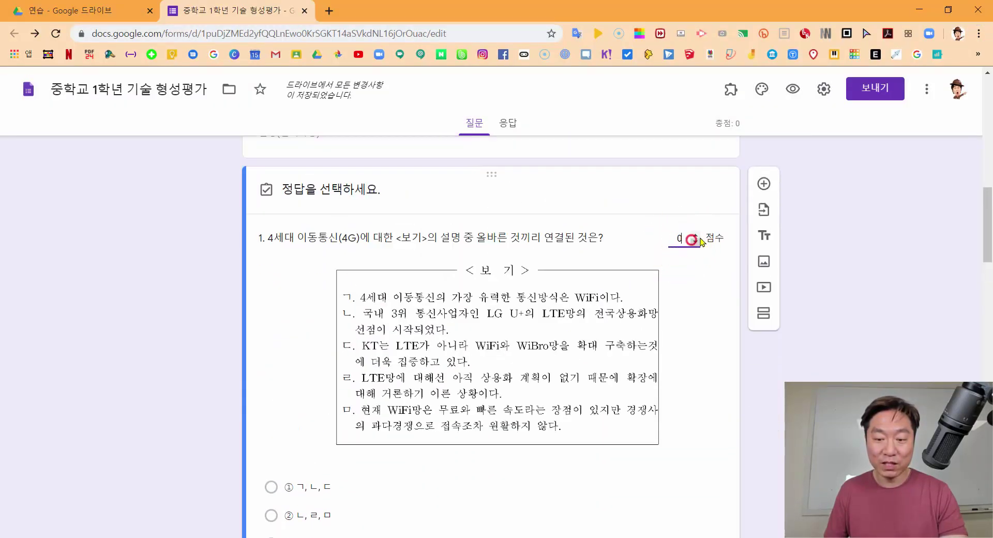
left_click(696, 236)
left_click(697, 236)
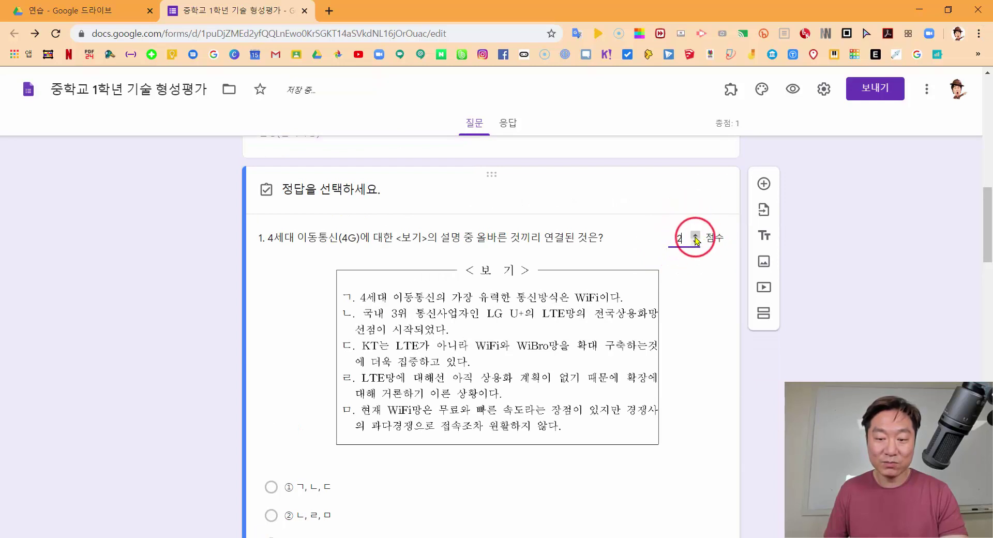
left_click(696, 236)
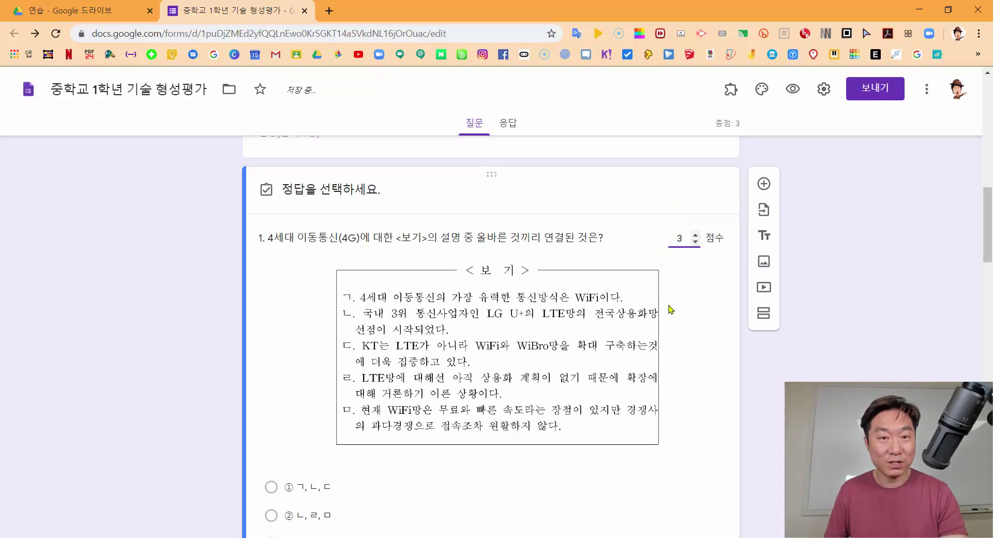
Mark option ② ㄴ,ㄹ,ㅁ as question 1's correct answer
scroll(671, 309, "down", 3)
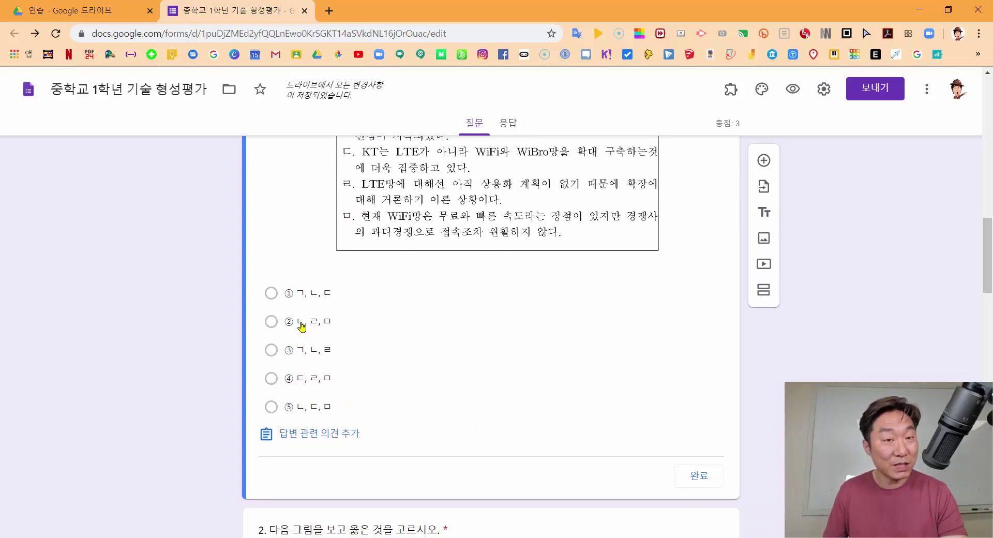
left_click(300, 325)
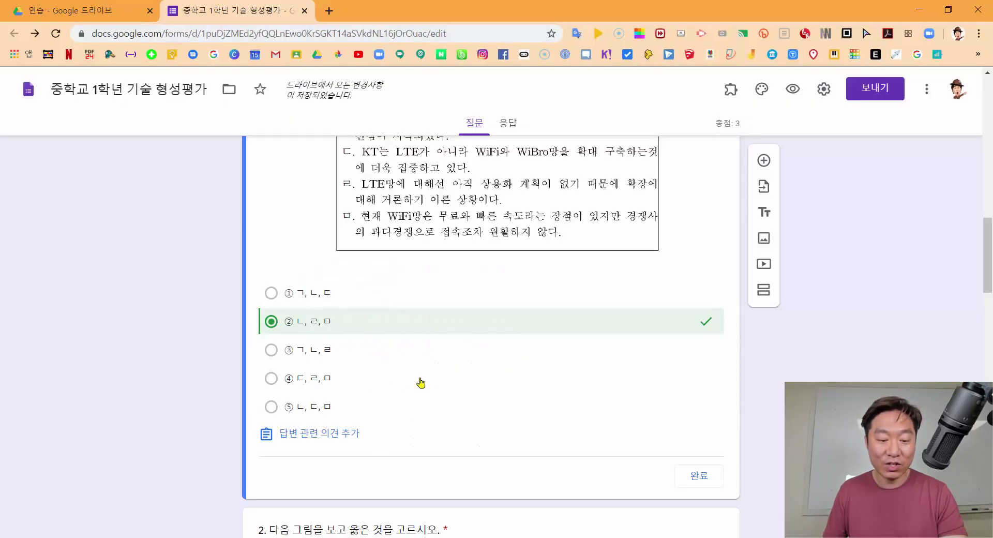
scroll(383, 373, "up", 3)
scroll(363, 404, "down", 3)
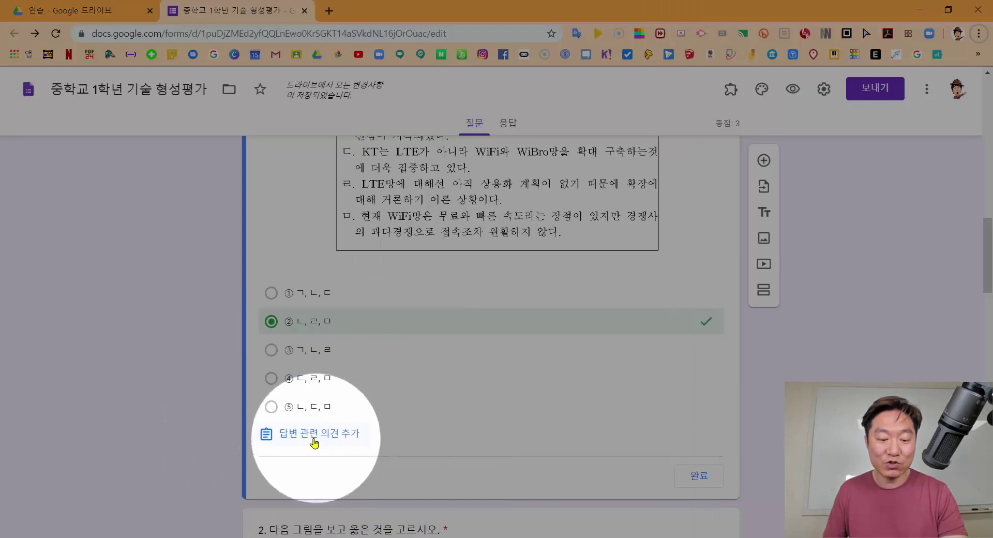
Add wrong-answer feedback to question 1: '우리나라는 인터넷 강국으로서 4G를 넘어서 5G까지 상용화에 성공하였다.'
left_click(313, 439)
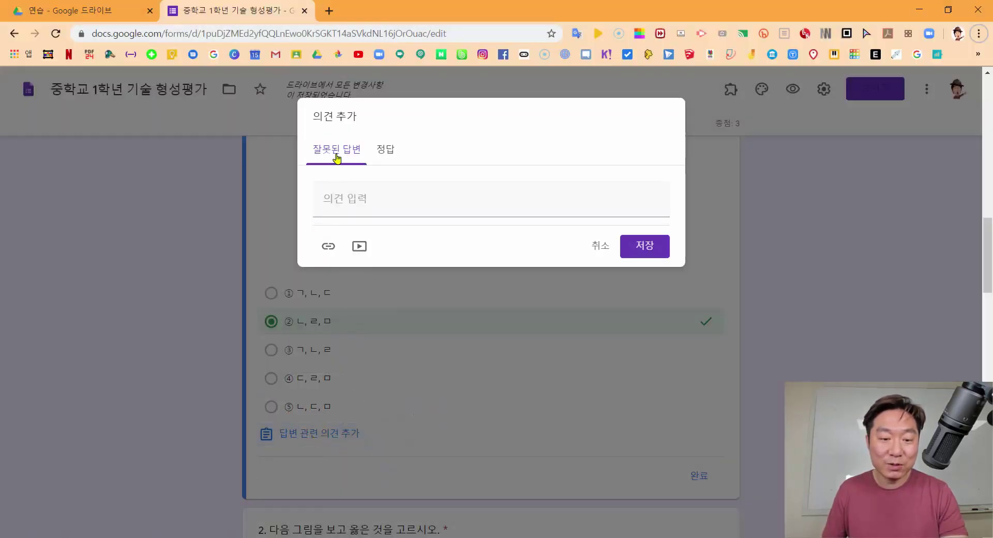
left_click(386, 153)
left_click(370, 207)
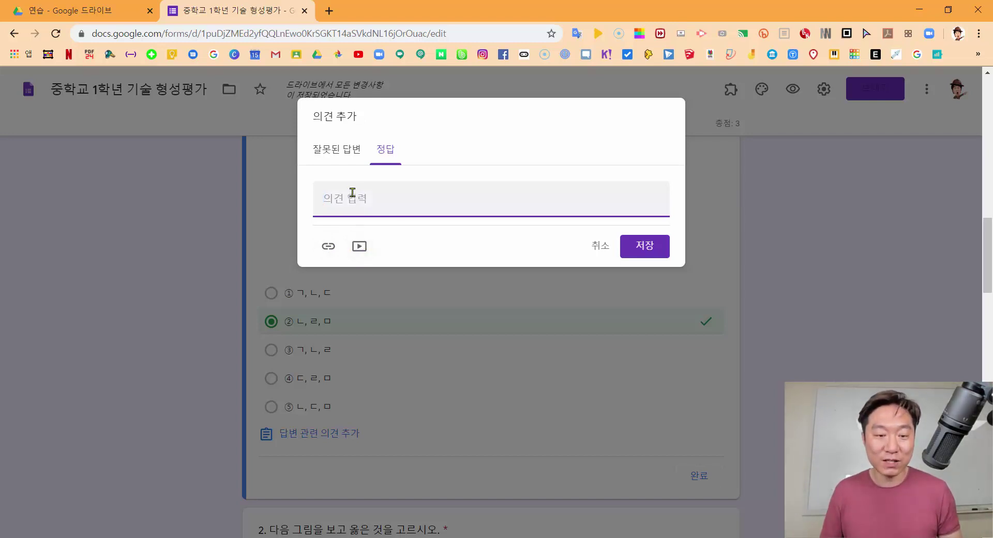
left_click(343, 155)
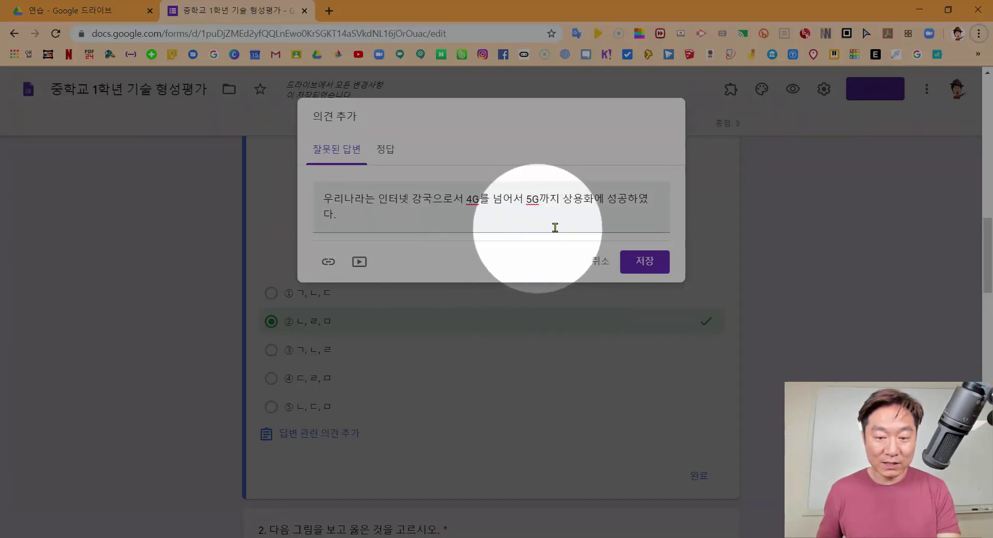
left_click(407, 233)
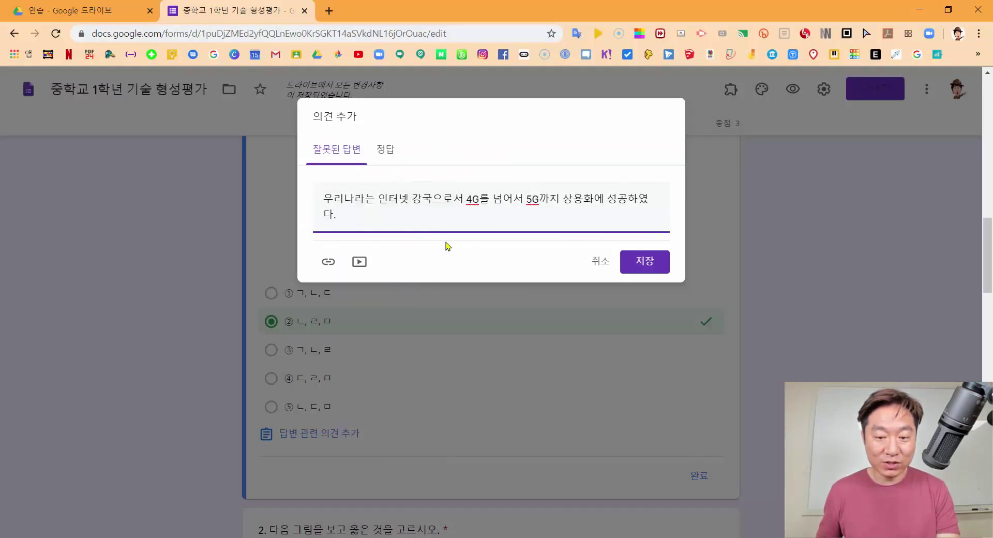
left_click(645, 261)
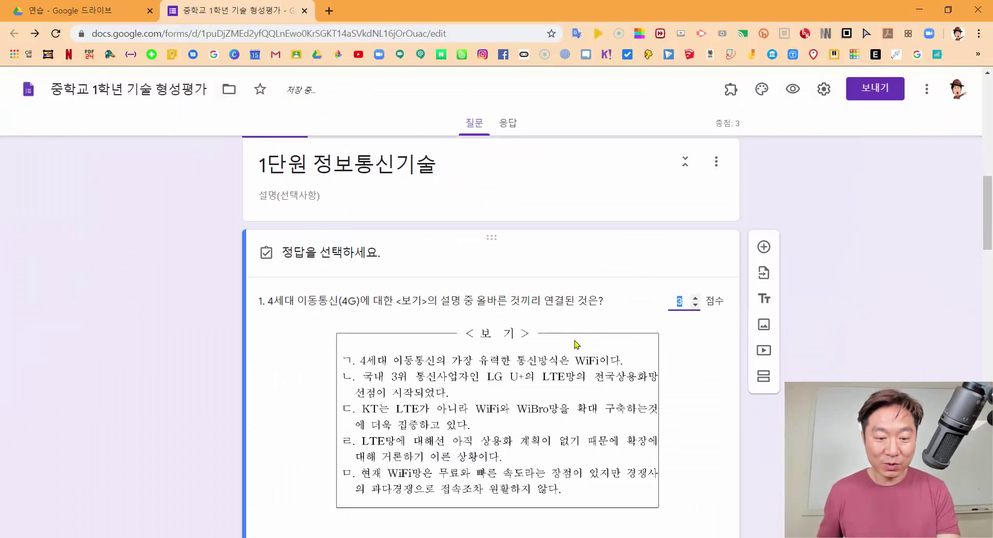
scroll(575, 344, "down", 6)
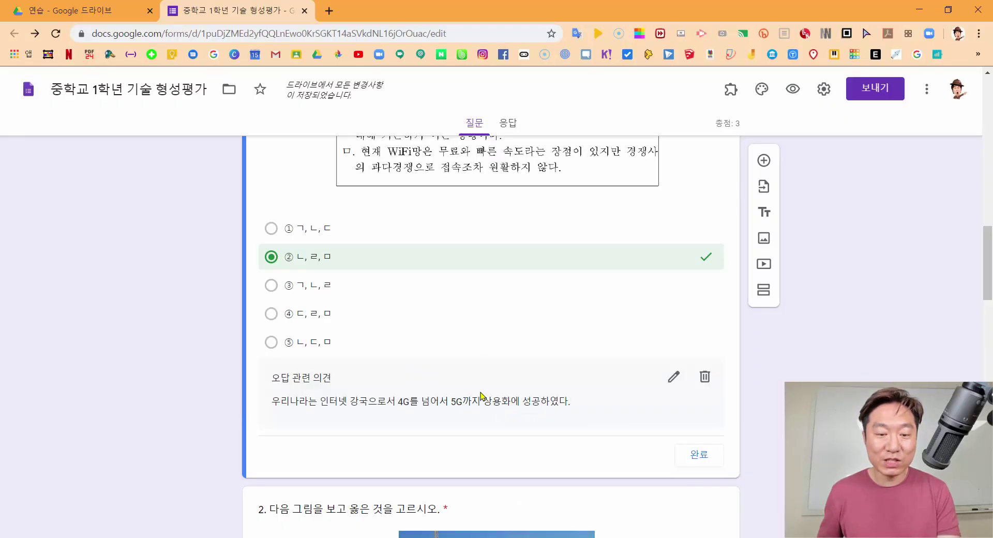
scroll(494, 367, "up", 4)
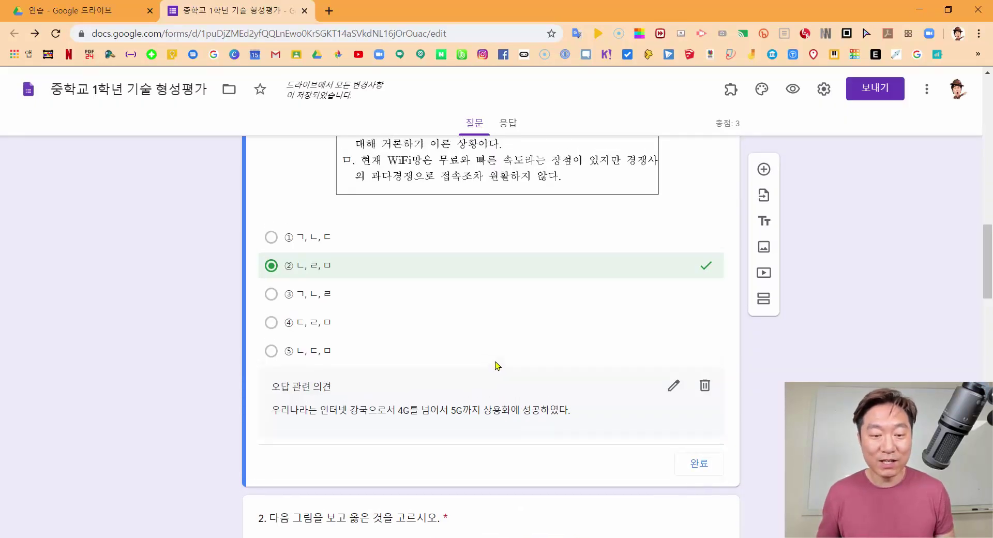
scroll(496, 365, "down", 10)
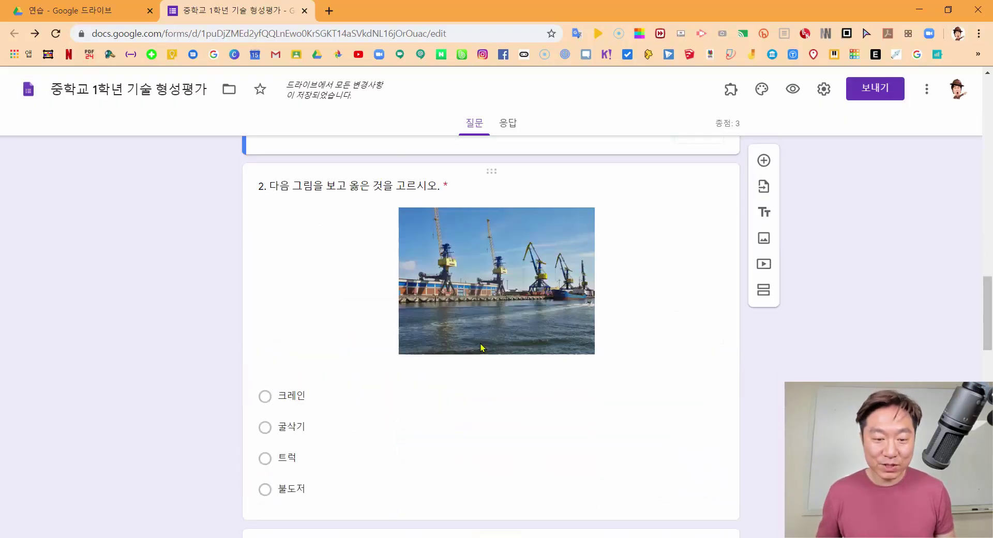
Make question 2 worth 3 points with 크레인 as its correct answer
left_click(352, 295)
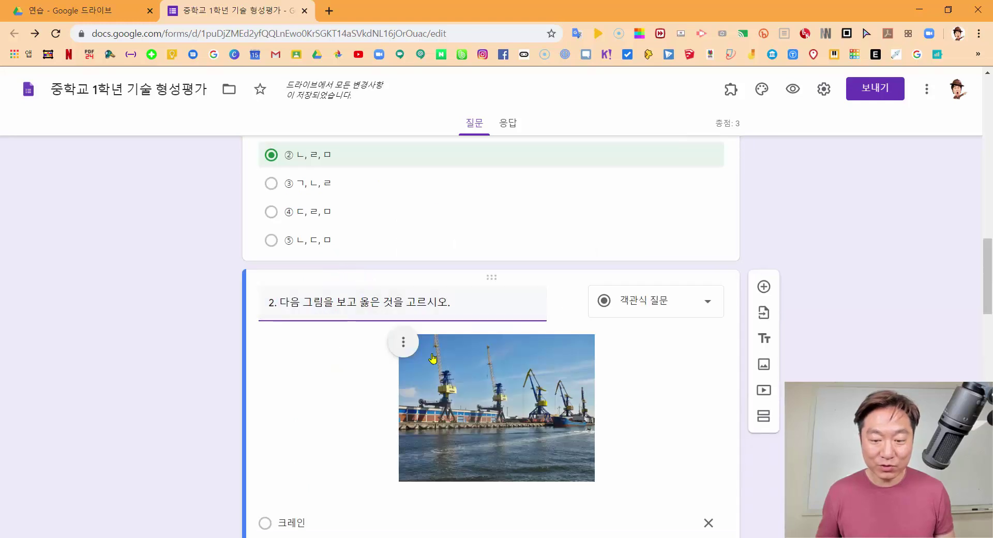
scroll(641, 337, "down", 5)
left_click(292, 265)
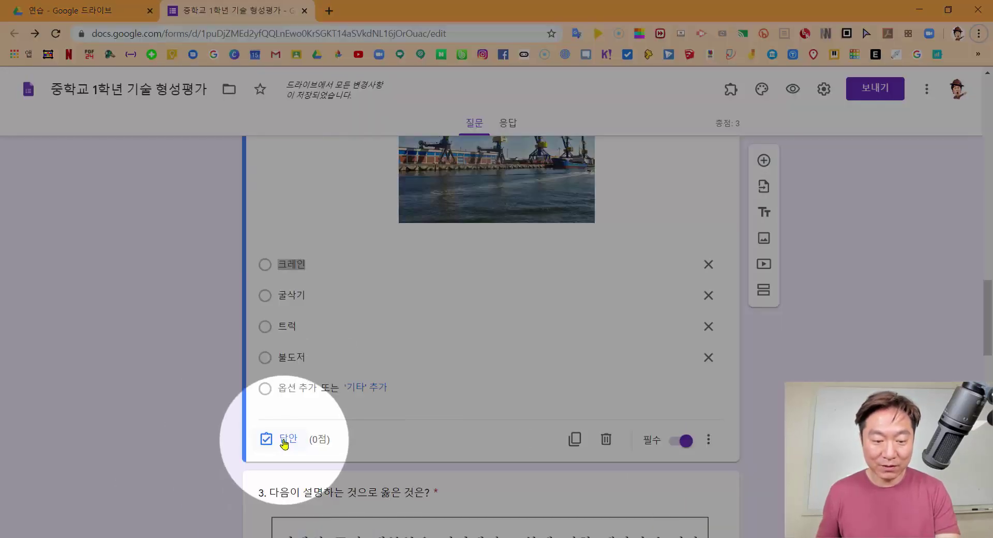
left_click(283, 439)
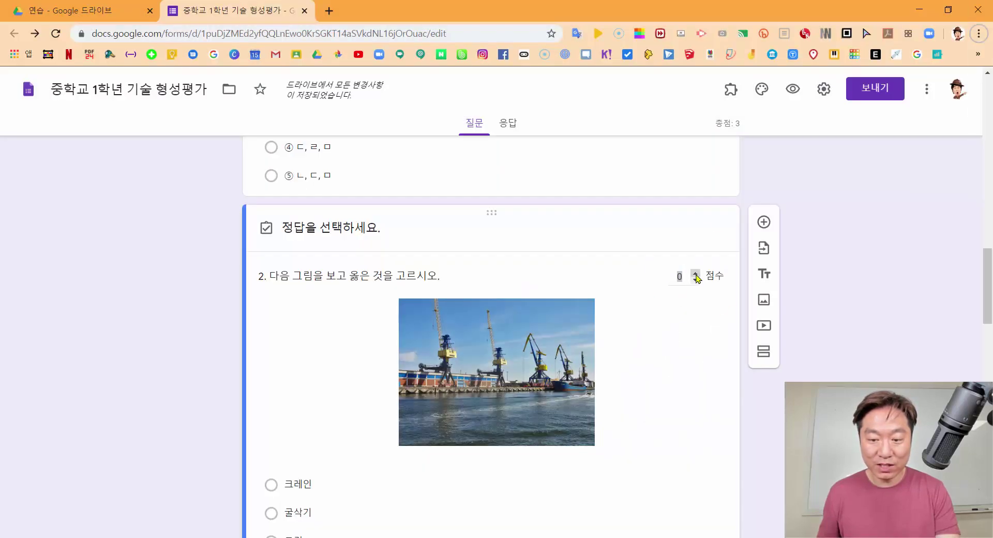
left_click(697, 275)
left_click(696, 275)
left_click(697, 275)
scroll(676, 328, "down", 4)
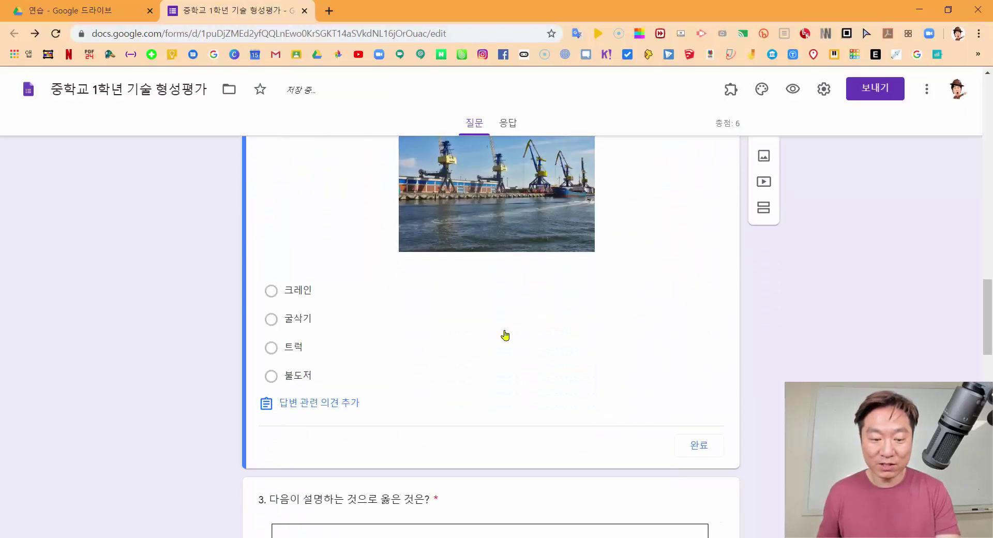
left_click(301, 296)
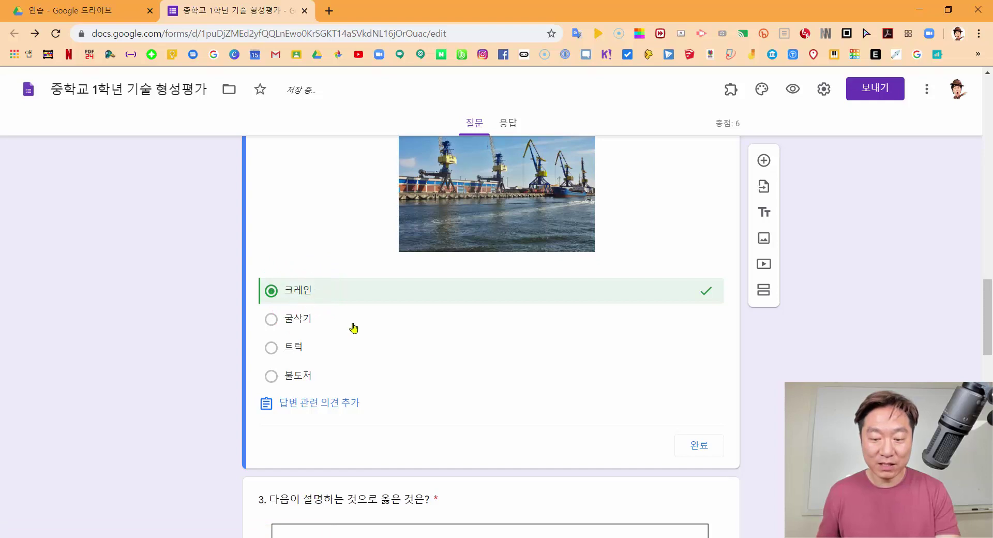
left_click(342, 408)
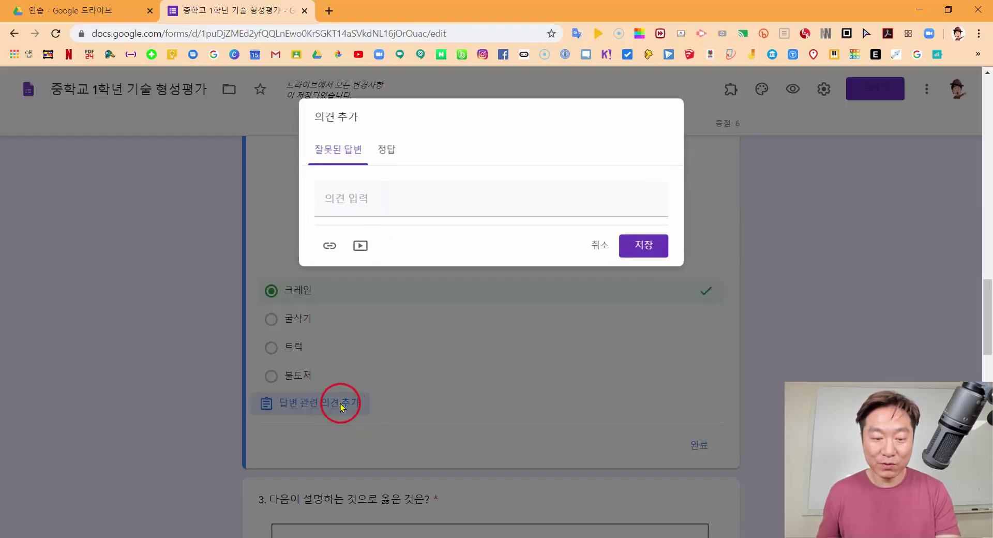
Add a YouTube tower-crane installation video, found by searching 타워, as question 2's wrong-answer feedback
left_click(358, 247)
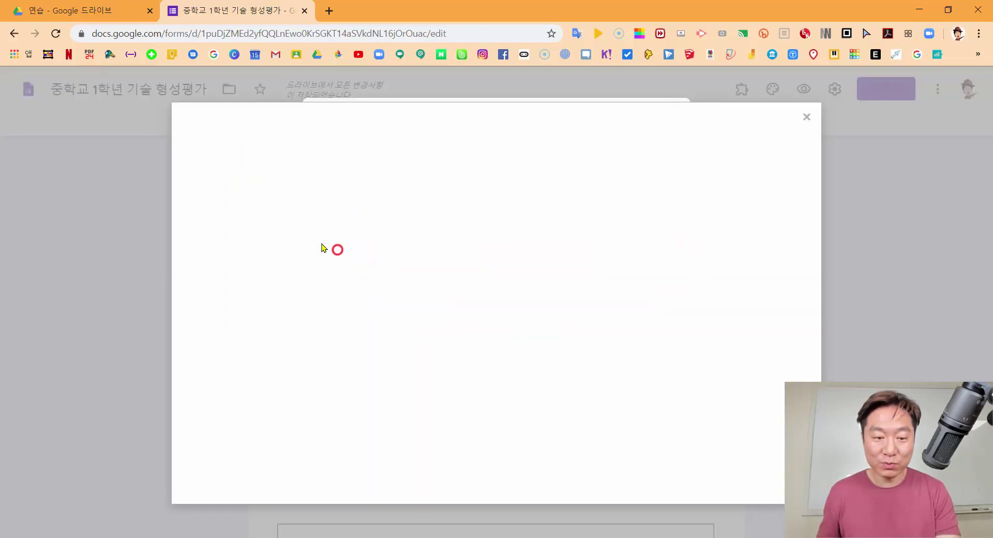
left_click(294, 193)
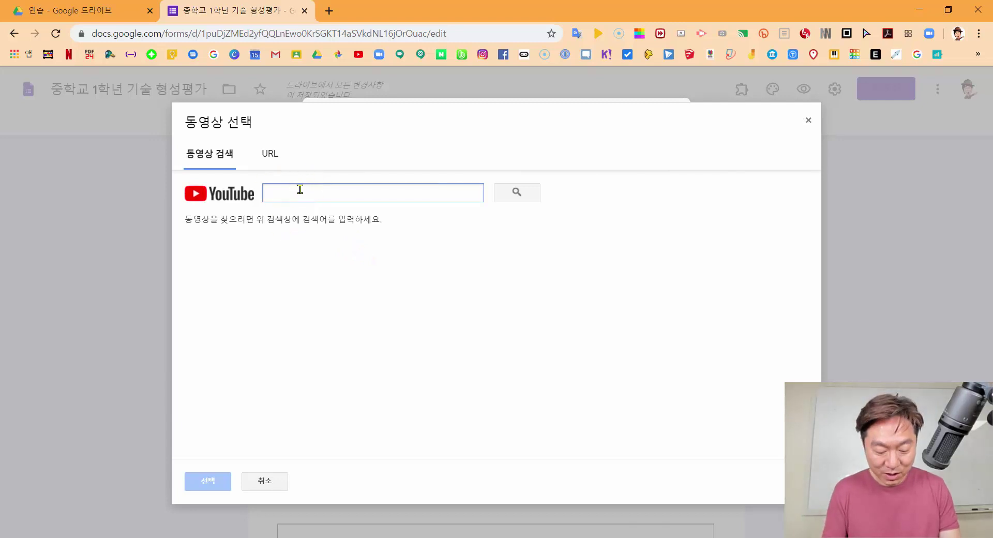
type("타워크레인")
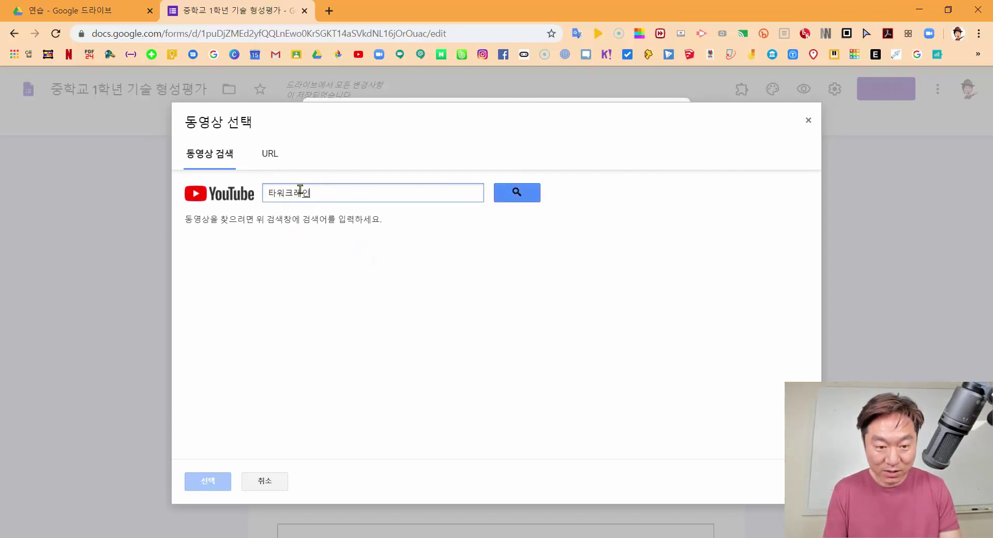
key("Return")
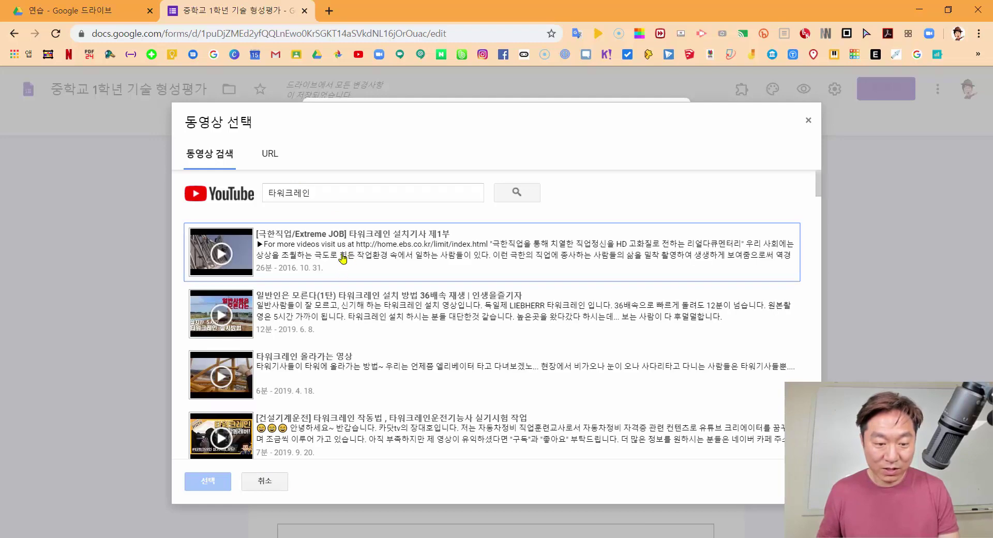
double_click(337, 302)
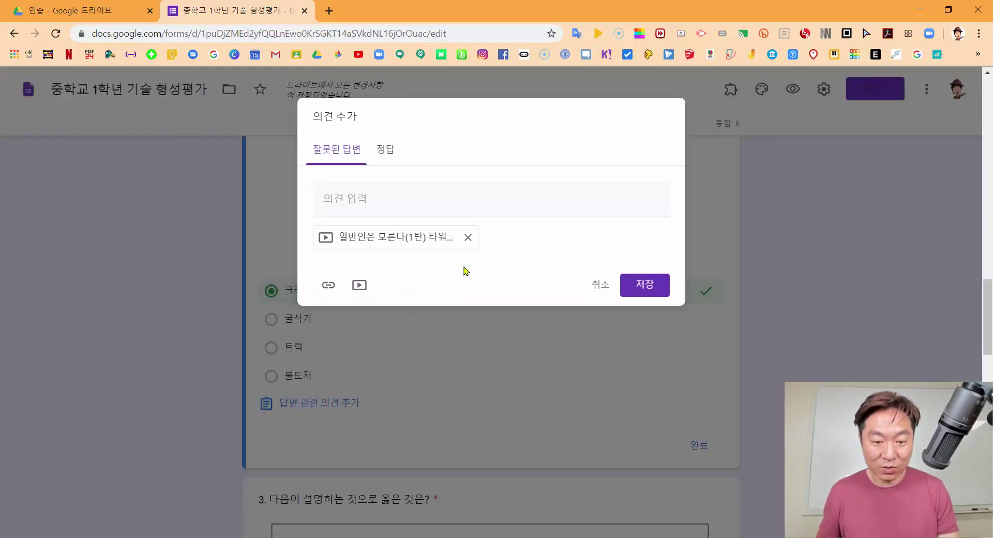
left_click(637, 284)
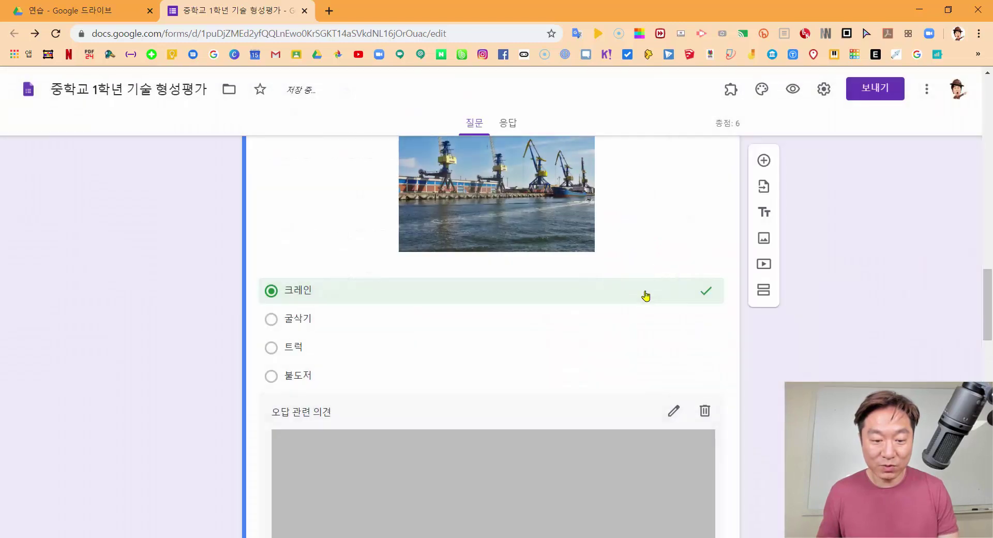
scroll(454, 352, "down", 2)
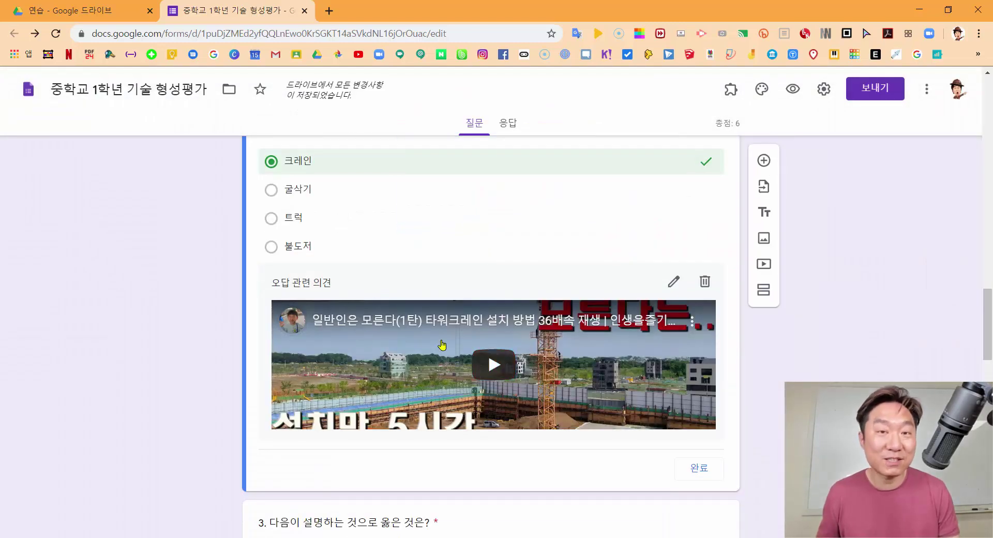
scroll(468, 370, "down", 5)
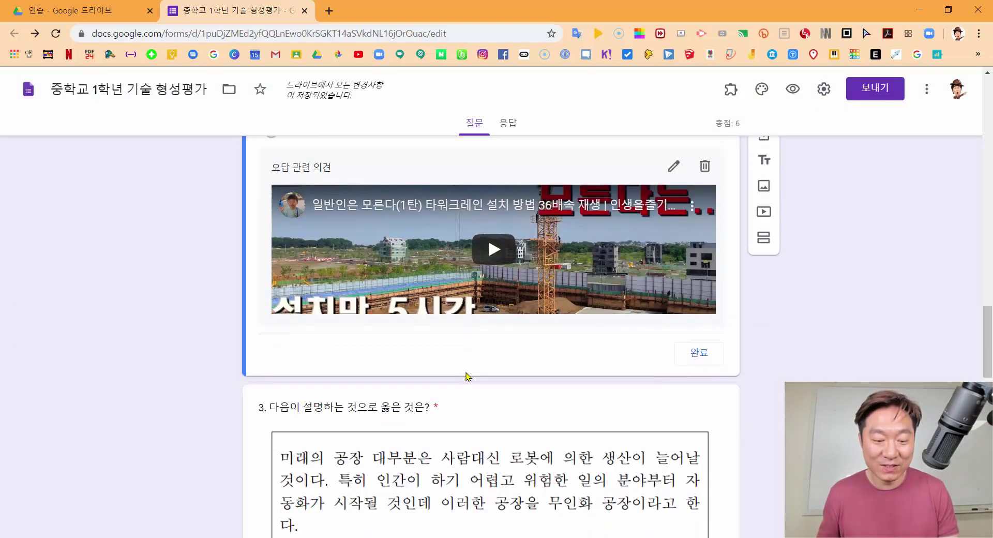
Give question 3 3 points with 산업용로봇 correct, bringing the quiz total to 9
scroll(468, 368, "down", 3)
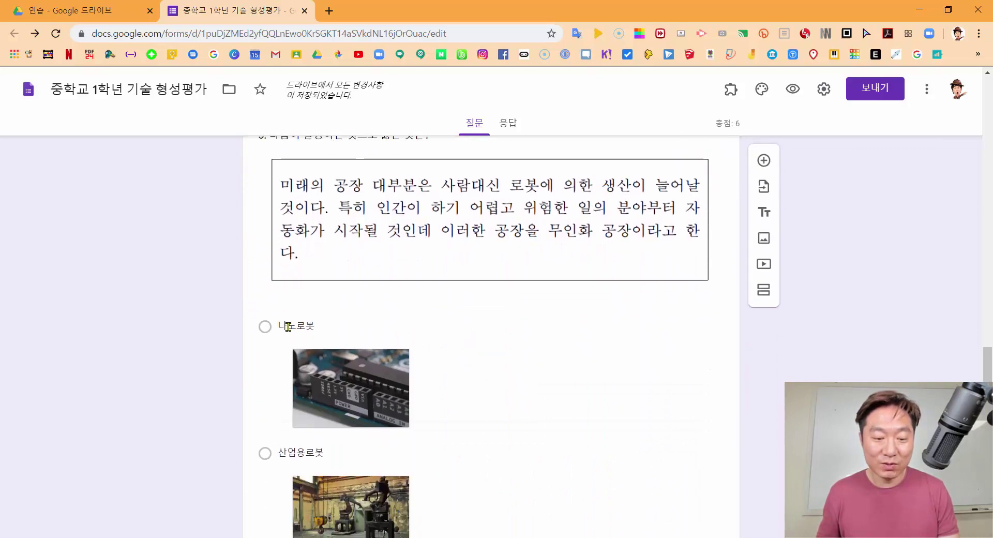
scroll(526, 349, "down", 11)
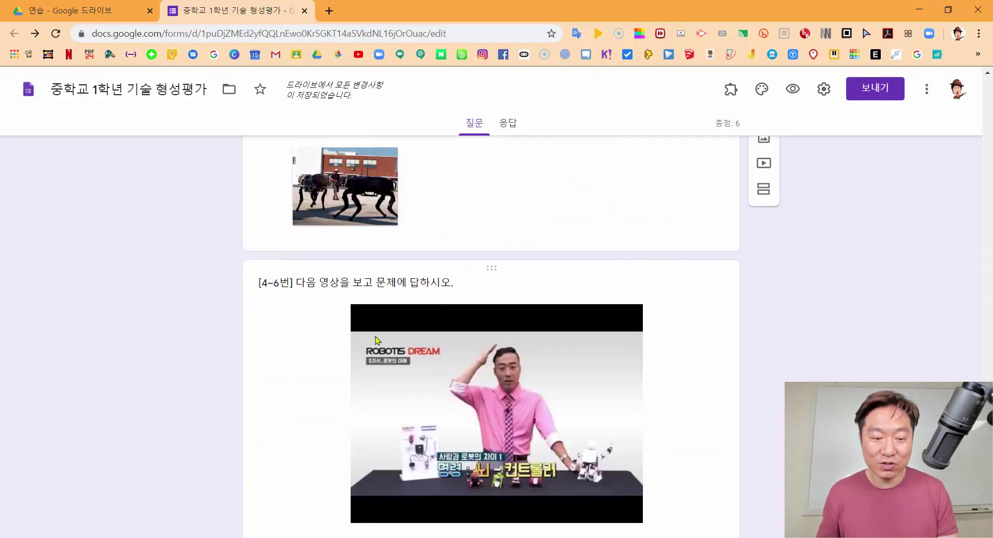
scroll(496, 213, "down", 4)
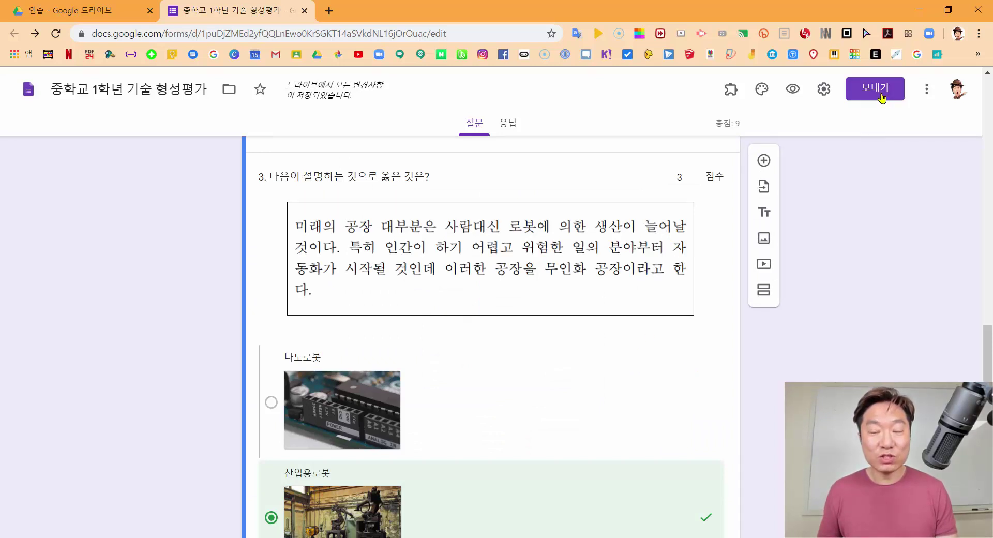
left_click(868, 251)
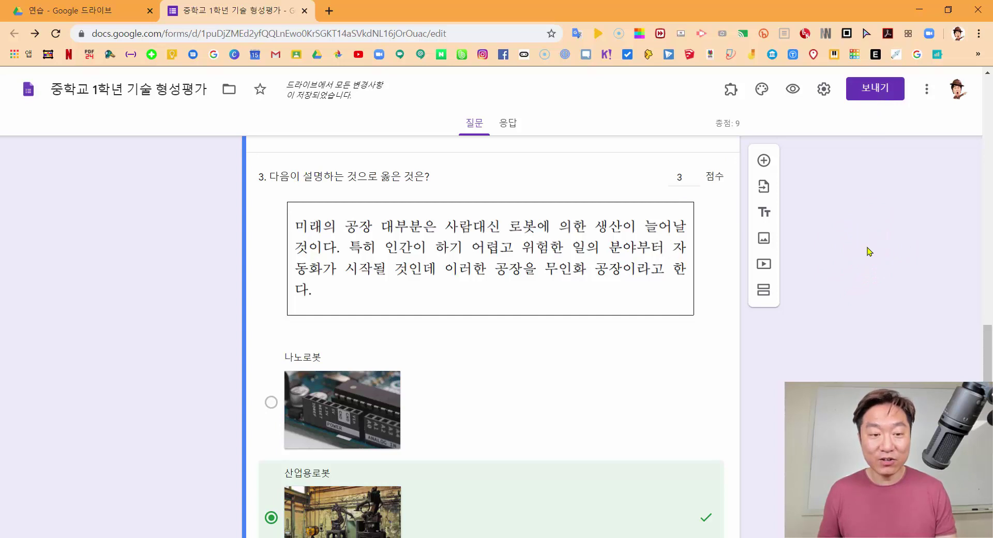
left_click(870, 93)
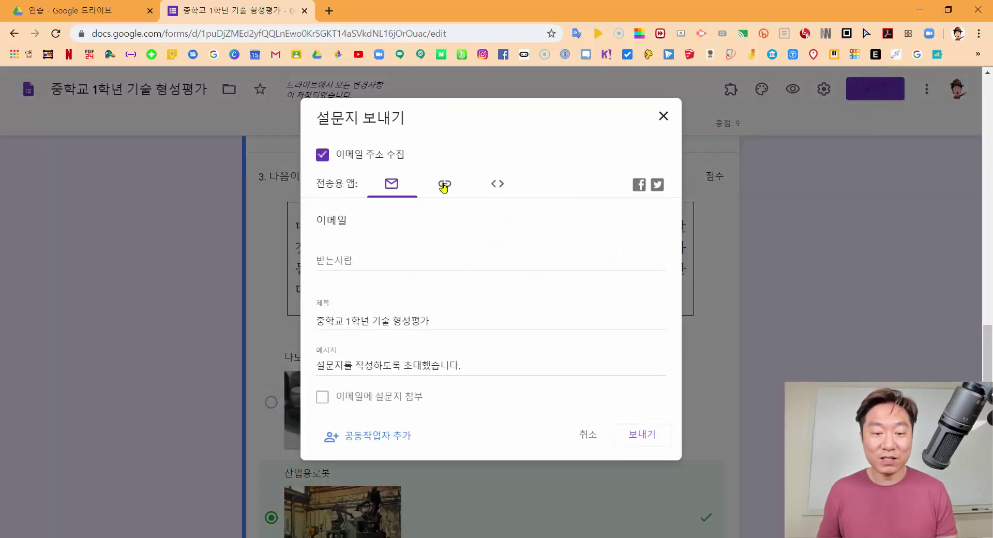
Copy the quiz's sharing link, shortened to a forms.gle address
left_click(444, 186)
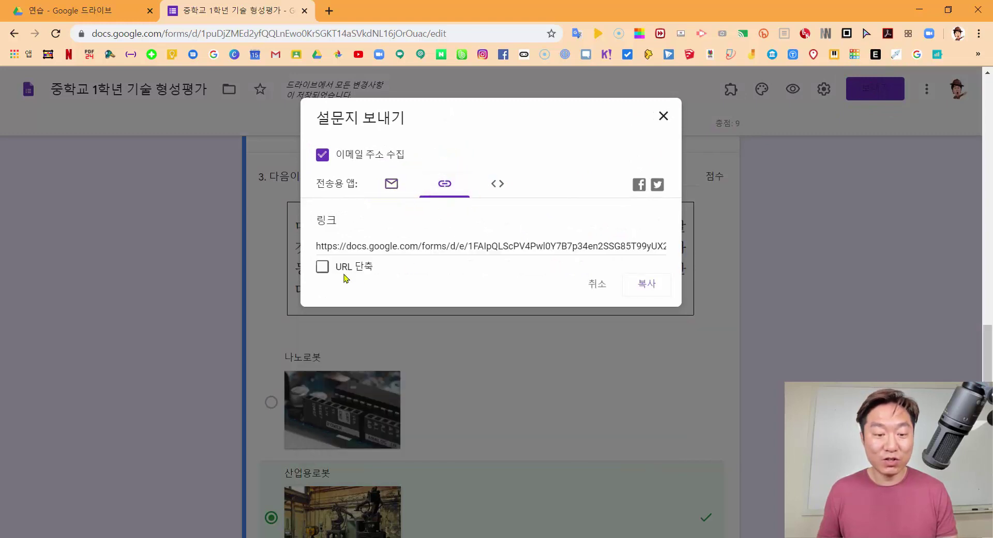
left_click(323, 266)
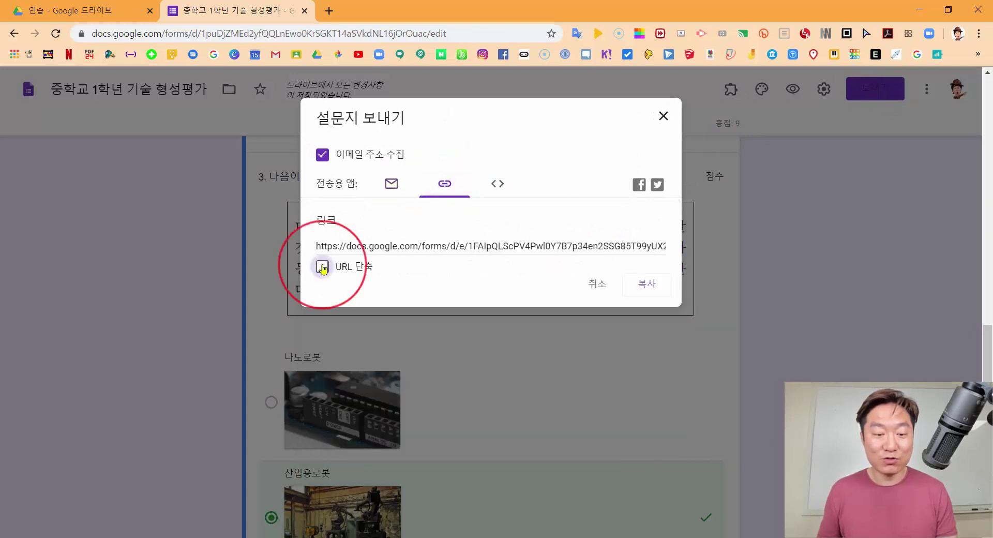
left_click(654, 286)
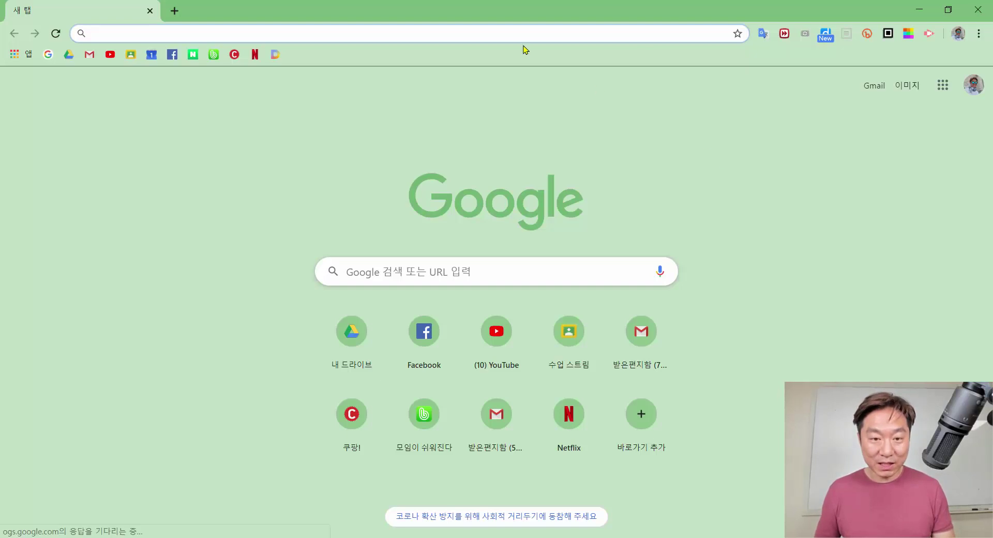
Open the pasted forms.gle quiz link in the browser as a respondent
left_click(479, 36)
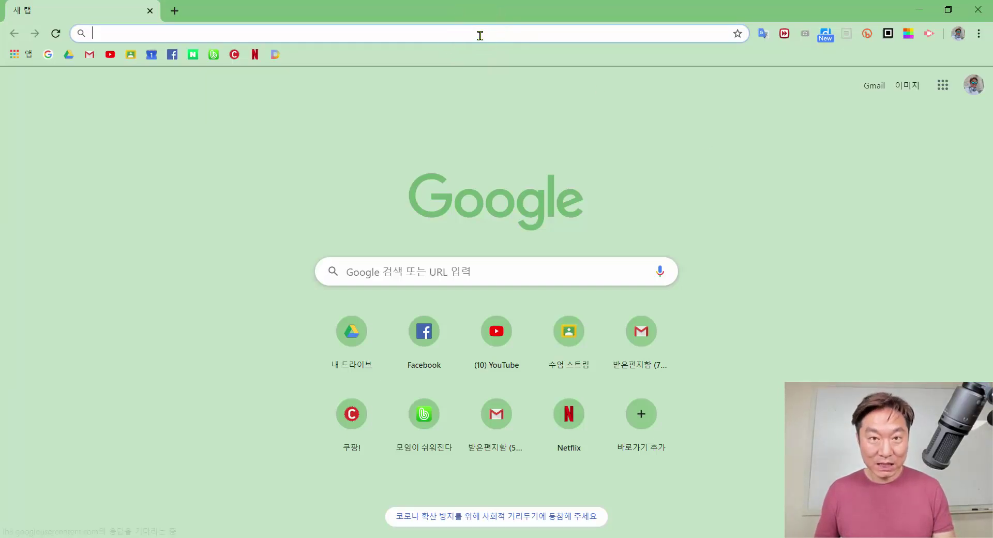
type("https://forms.gle/6mzV4gsifPjPEaZ99")
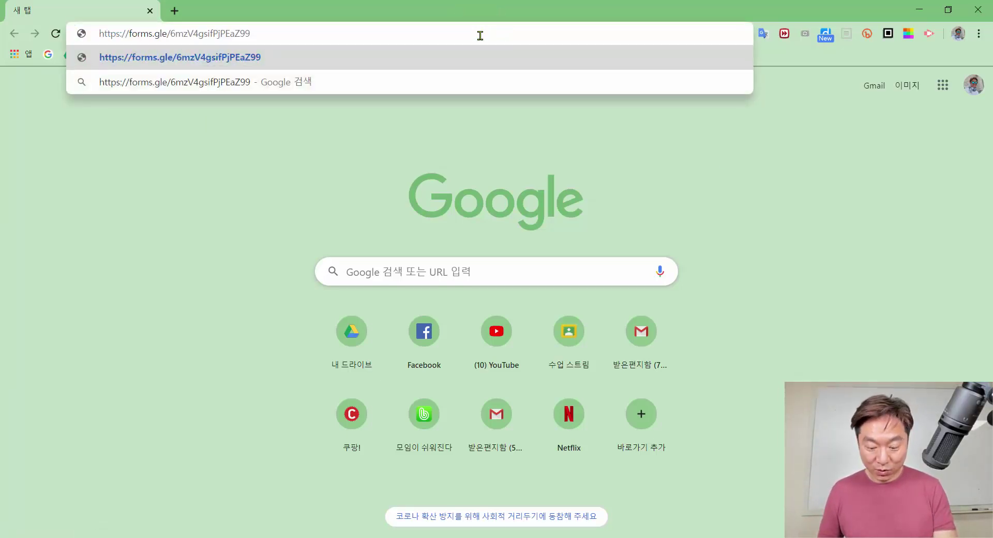
key("Return")
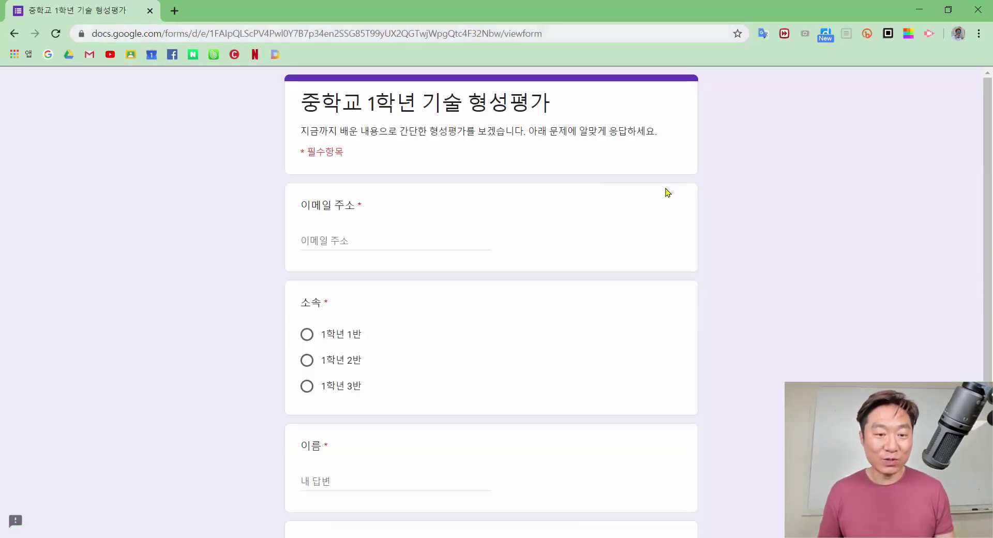
scroll(744, 190, "down", 1)
scroll(744, 189, "up", 1)
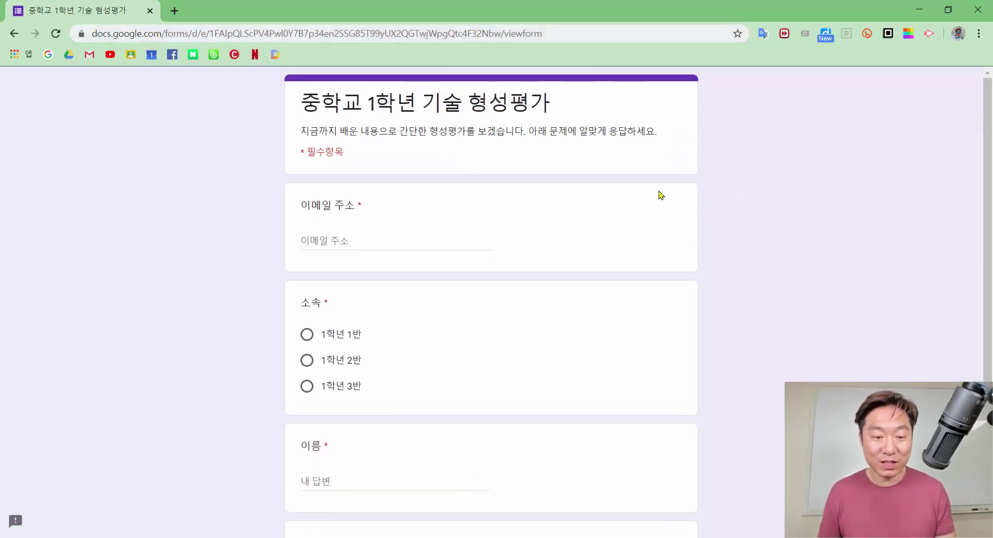
left_click(357, 238)
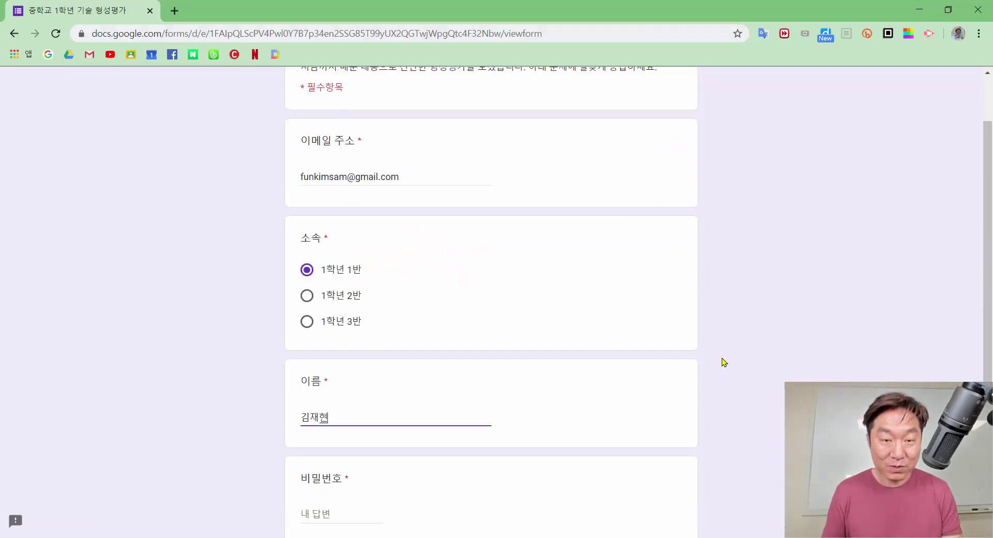
scroll(444, 414, "down", 3)
left_click(332, 387)
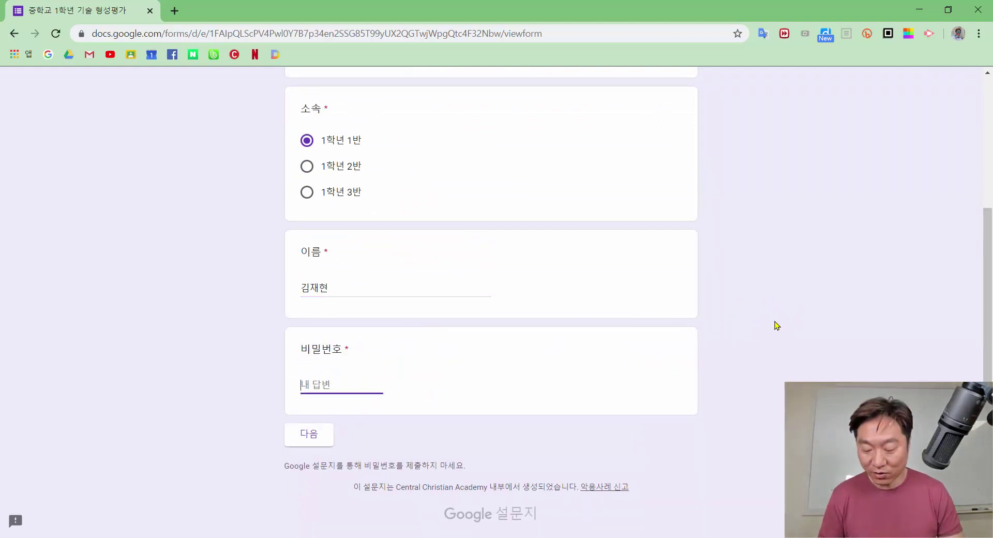
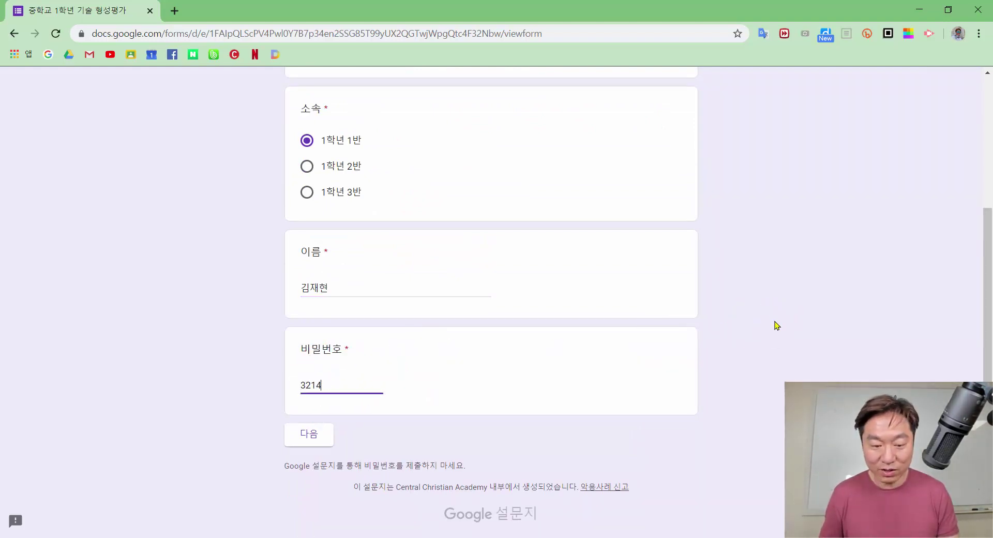
left_click(308, 445)
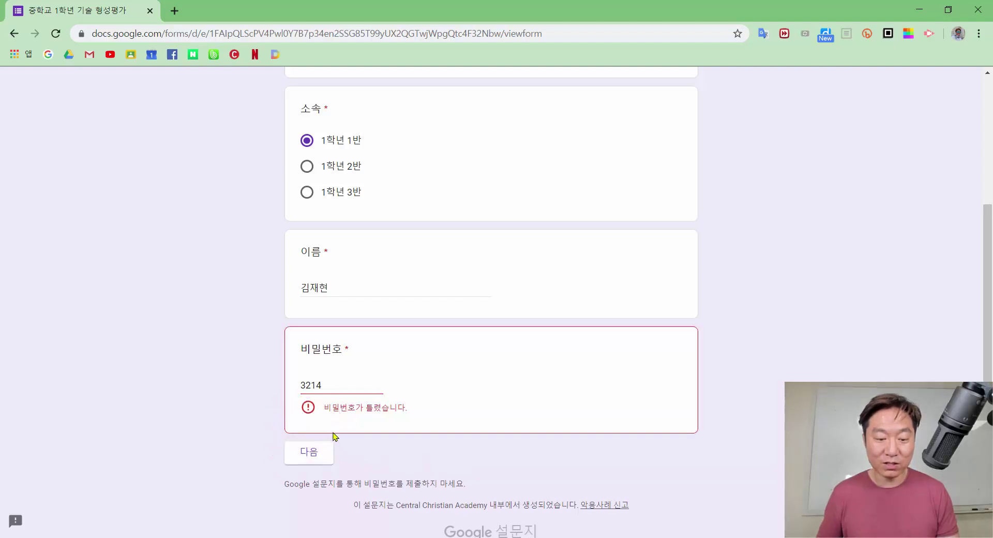
left_click_drag(332, 388, 232, 394)
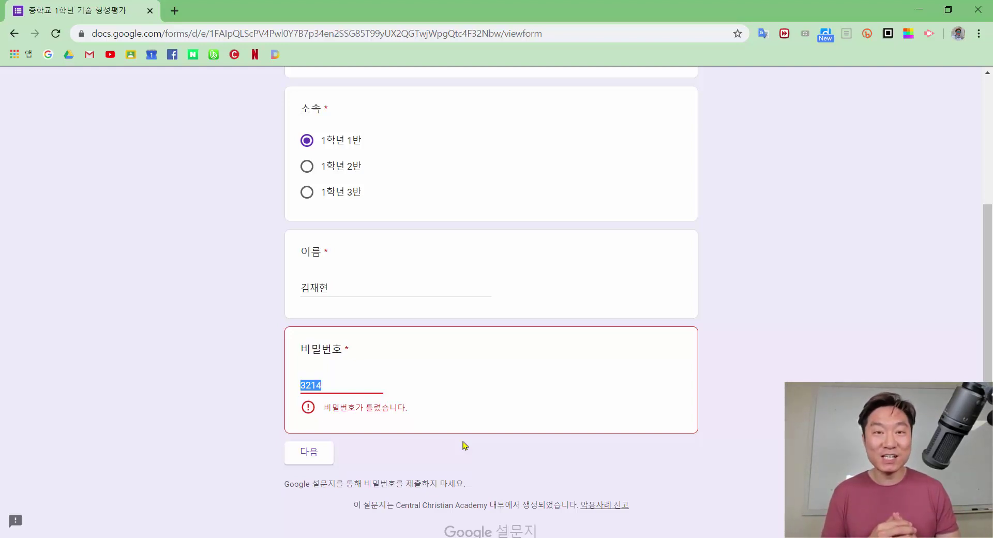
type("1234")
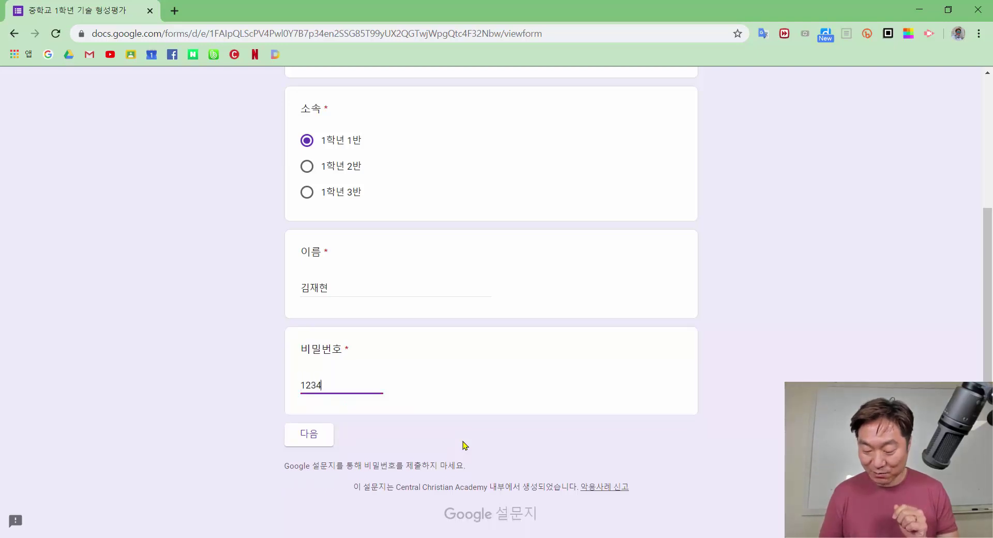
left_click(315, 435)
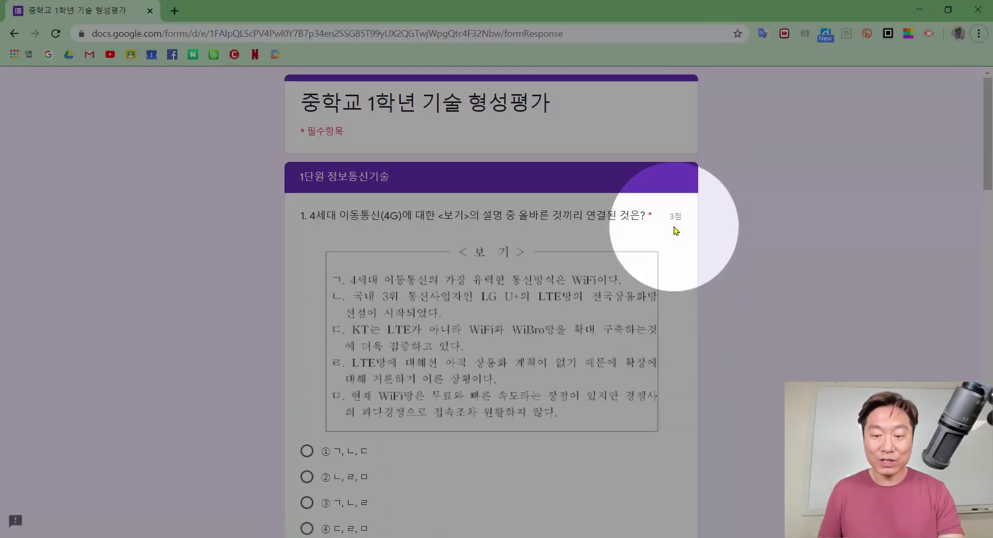
Answer question 1 with ① and question 2 with 굴삭기
scroll(675, 228, "down", 1)
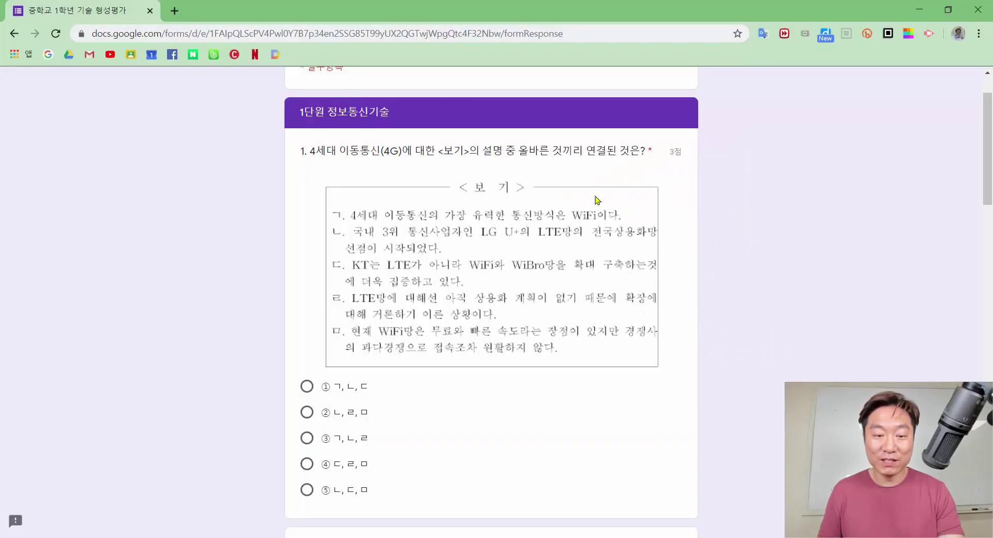
scroll(416, 216, "down", 1)
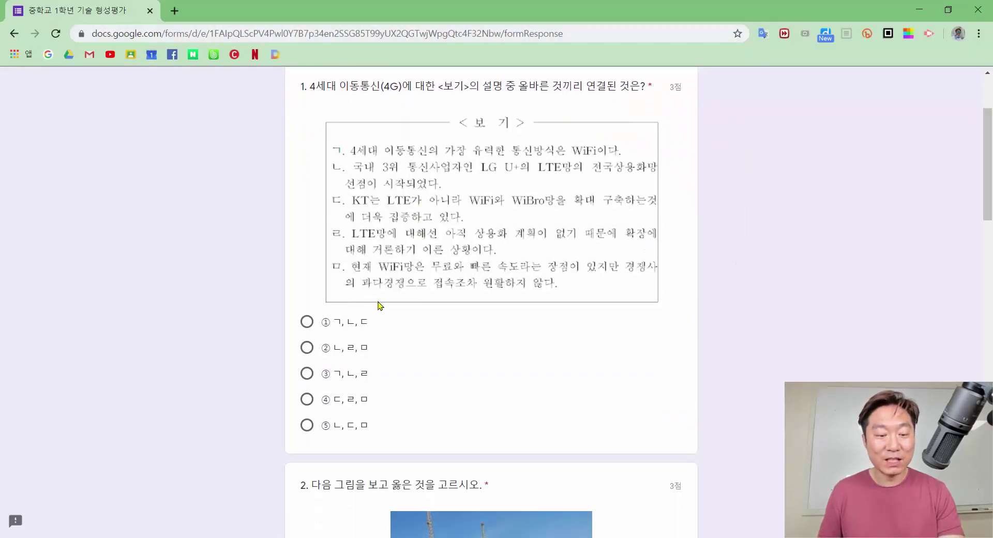
left_click(307, 322)
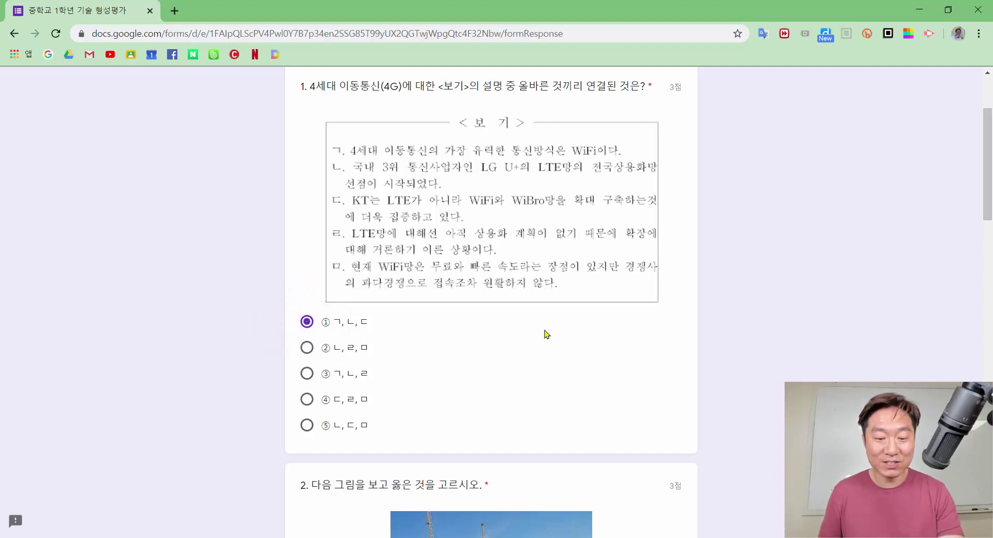
scroll(617, 331, "down", 5)
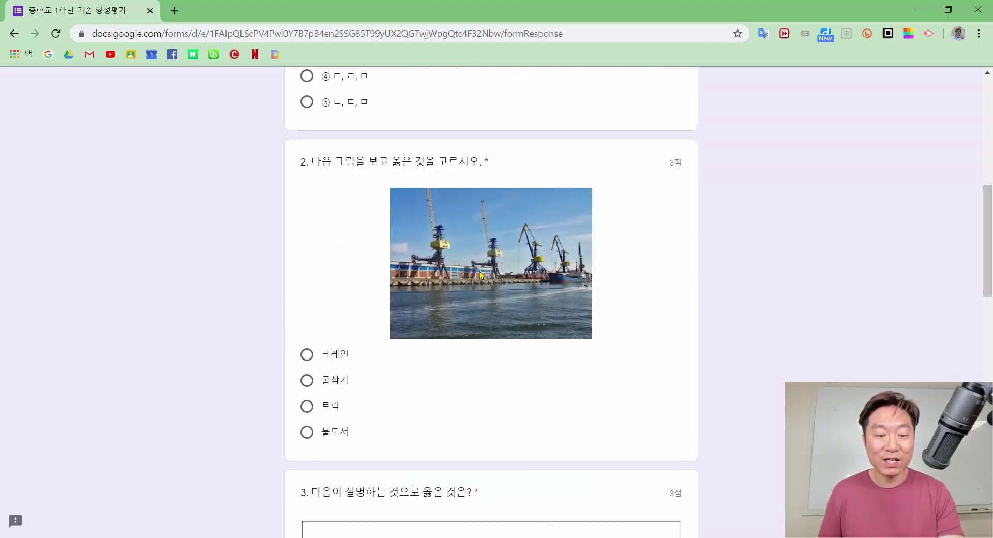
left_click(307, 381)
left_click(415, 381)
Choose 산업용로봇 for question 3 and submit the quiz response
scroll(632, 370, "down", 3)
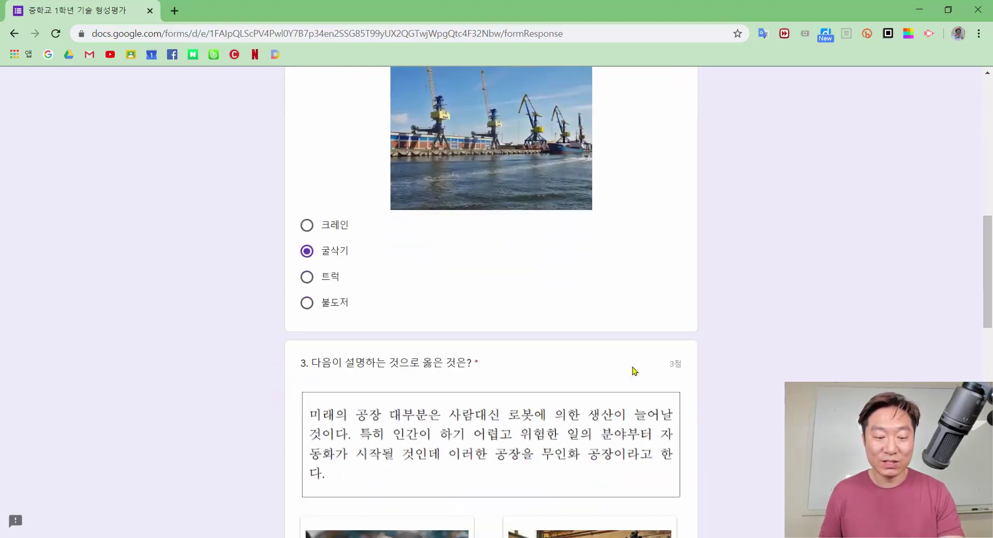
scroll(648, 366, "down", 5)
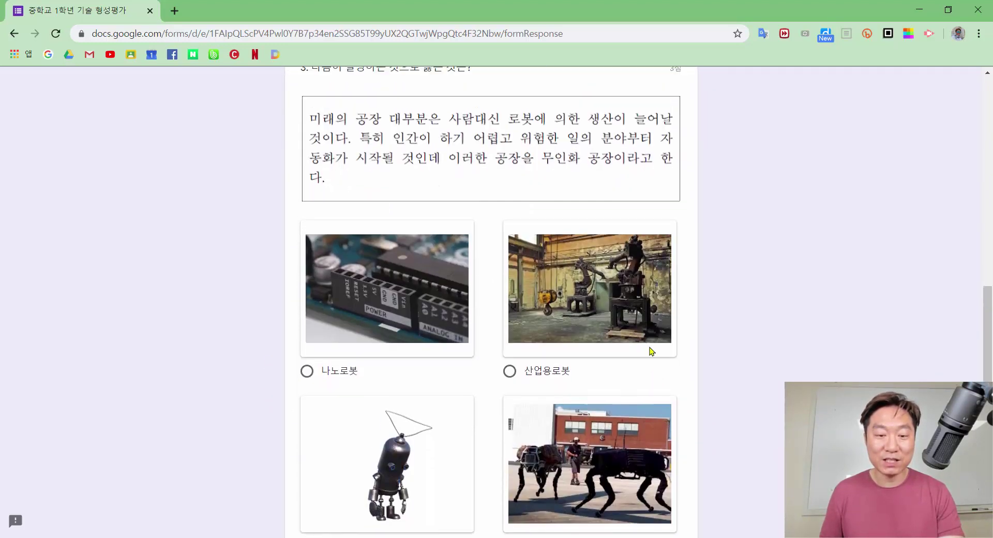
scroll(650, 348, "up", 2)
scroll(611, 323, "down", 2)
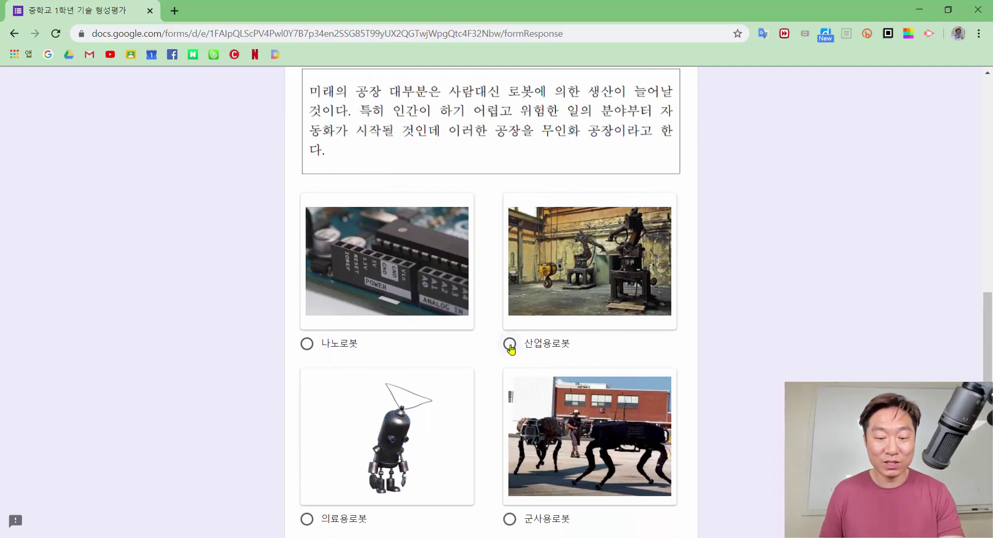
left_click(511, 345)
scroll(777, 357, "down", 5)
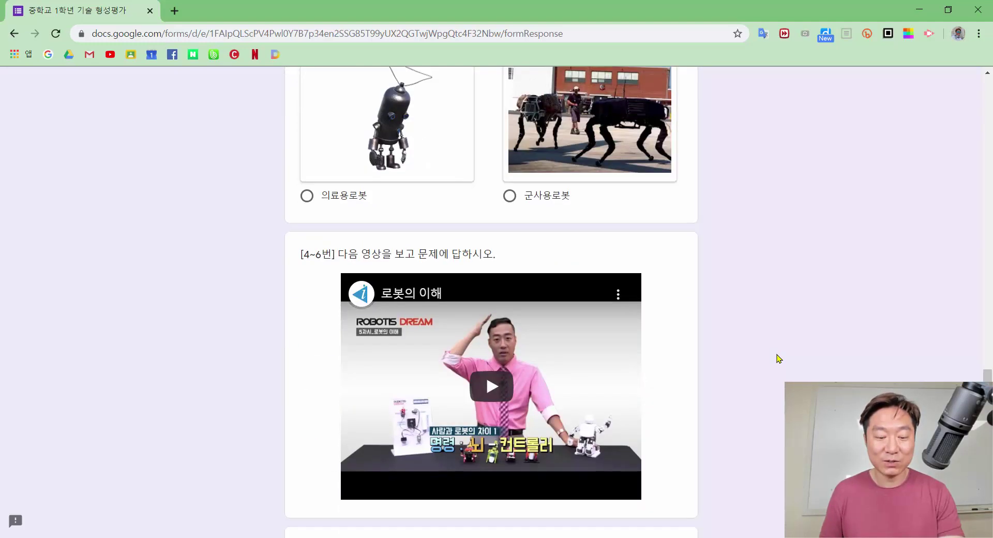
scroll(779, 358, "down", 3)
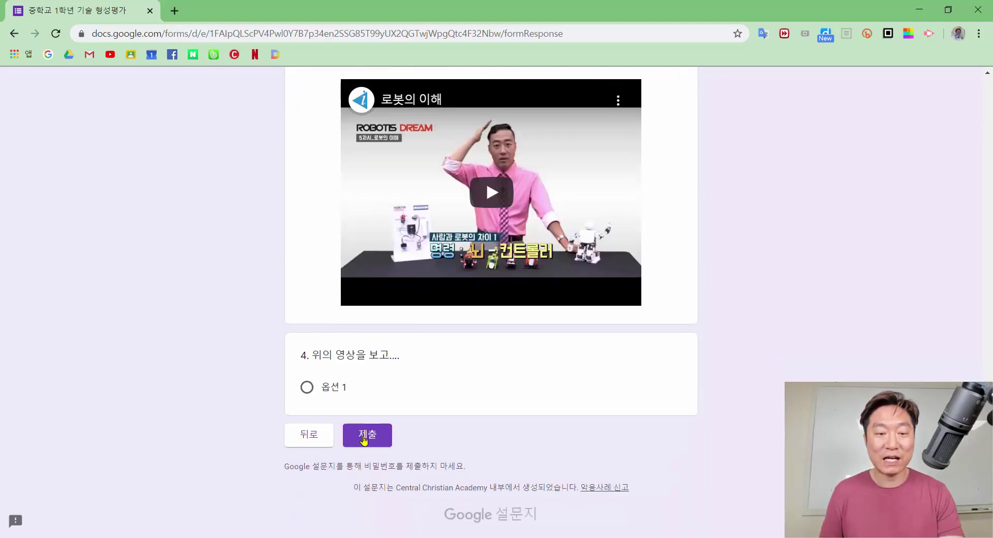
scroll(783, 341, "up", 5)
scroll(780, 341, "down", 4)
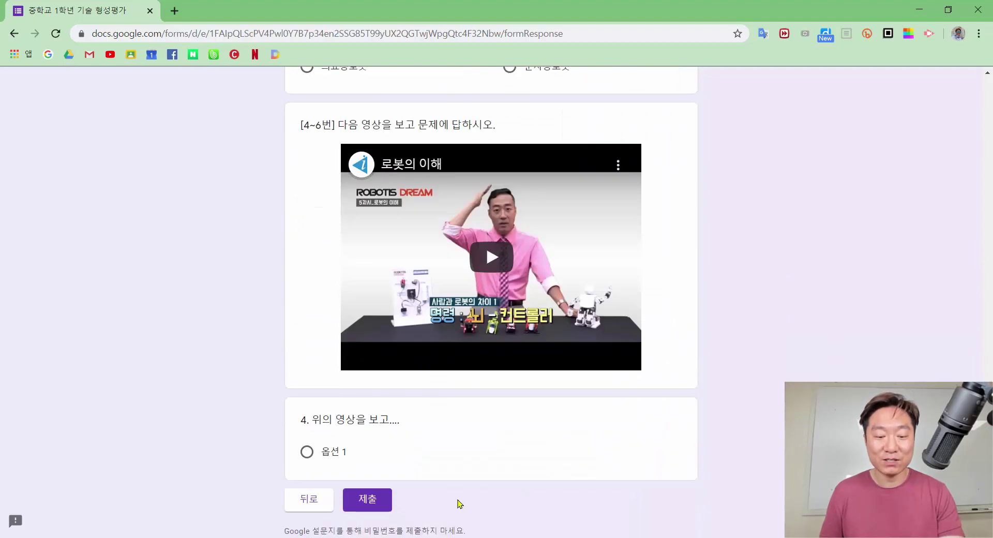
left_click(366, 500)
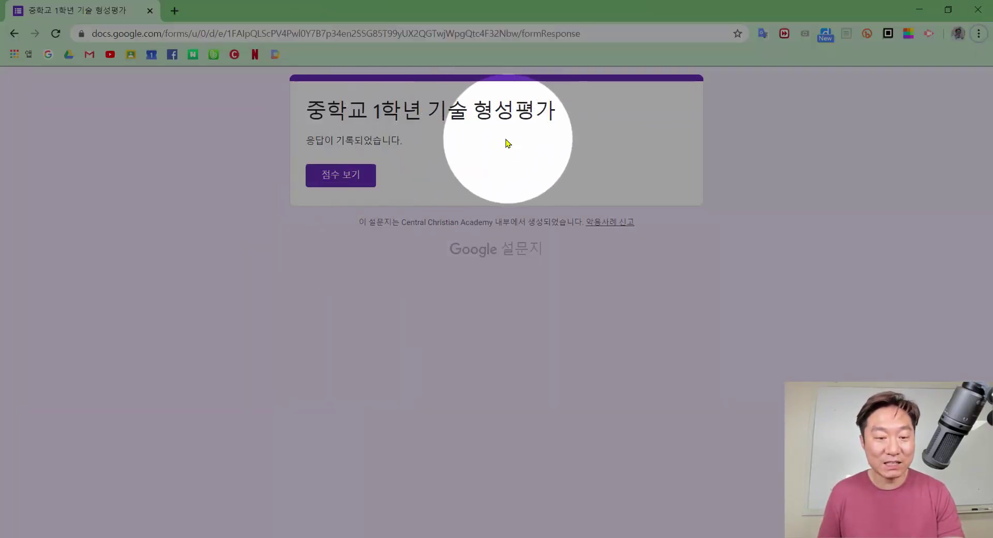
View the score and scroll through the graded 3/9 answers with their feedback
left_click(336, 187)
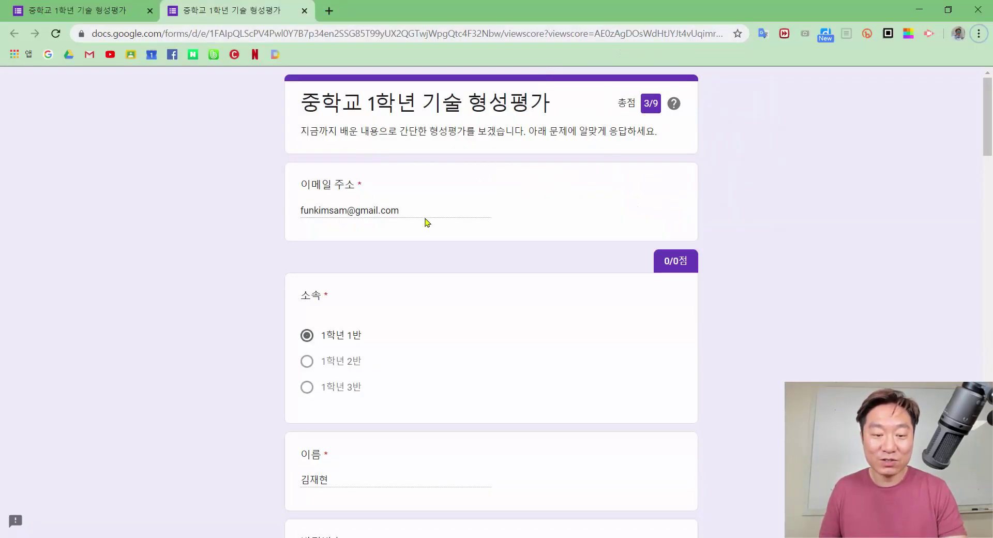
scroll(375, 268, "down", 4)
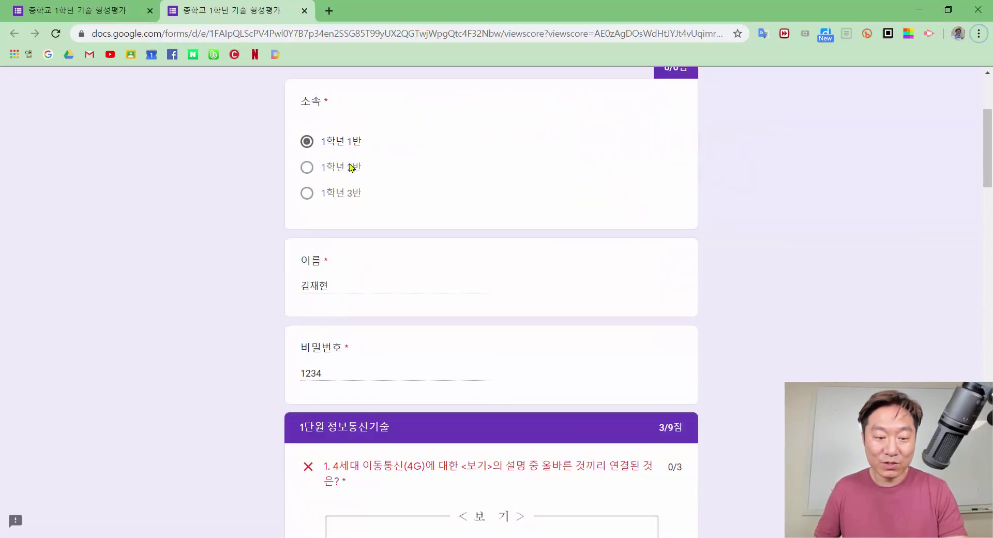
scroll(341, 293, "down", 4)
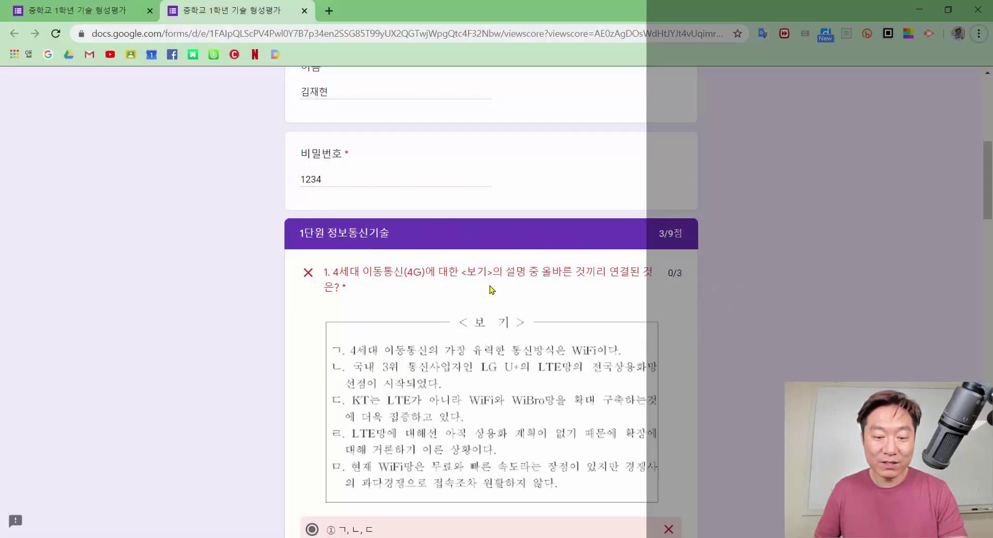
scroll(492, 290, "down", 5)
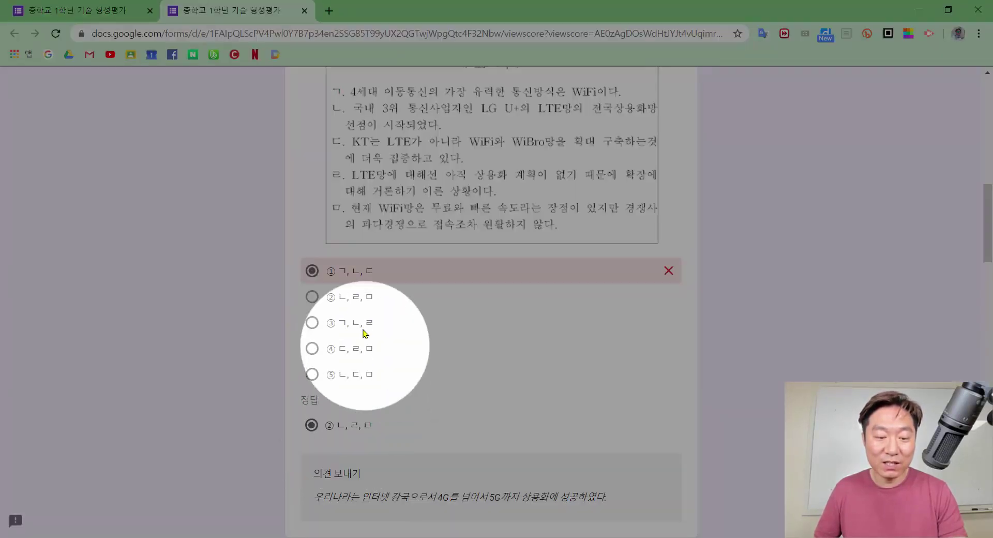
scroll(360, 281, "down", 3)
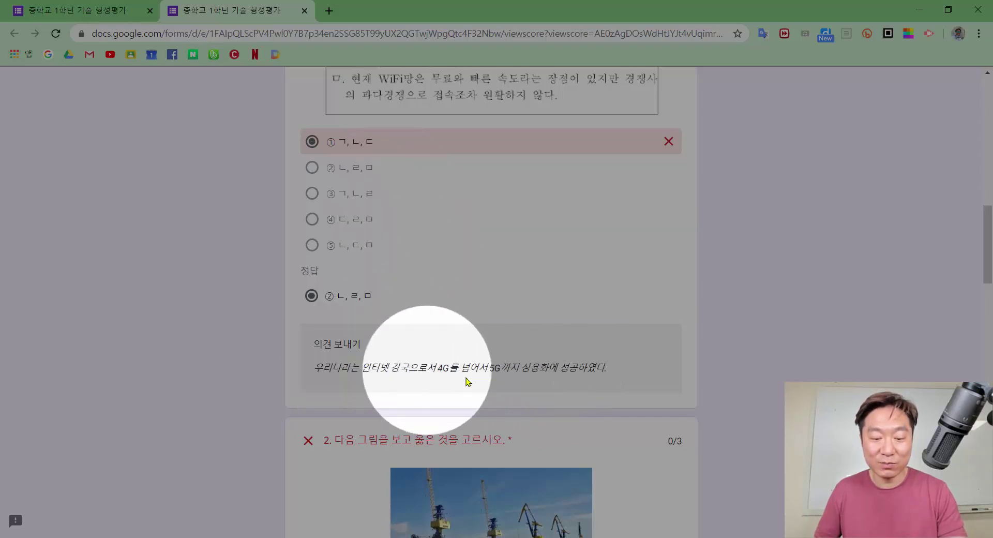
scroll(621, 365, "down", 3)
scroll(642, 360, "down", 1)
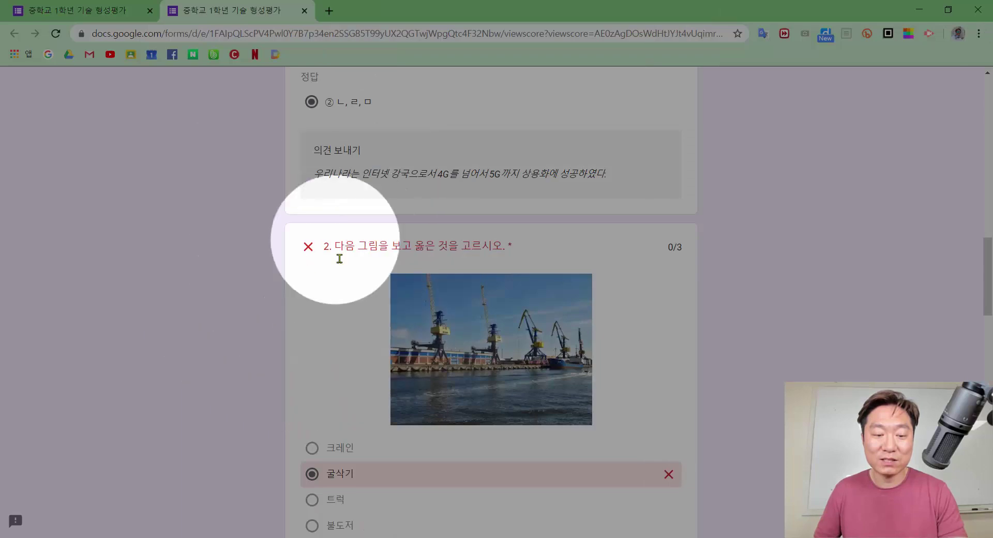
scroll(318, 265, "down", 1)
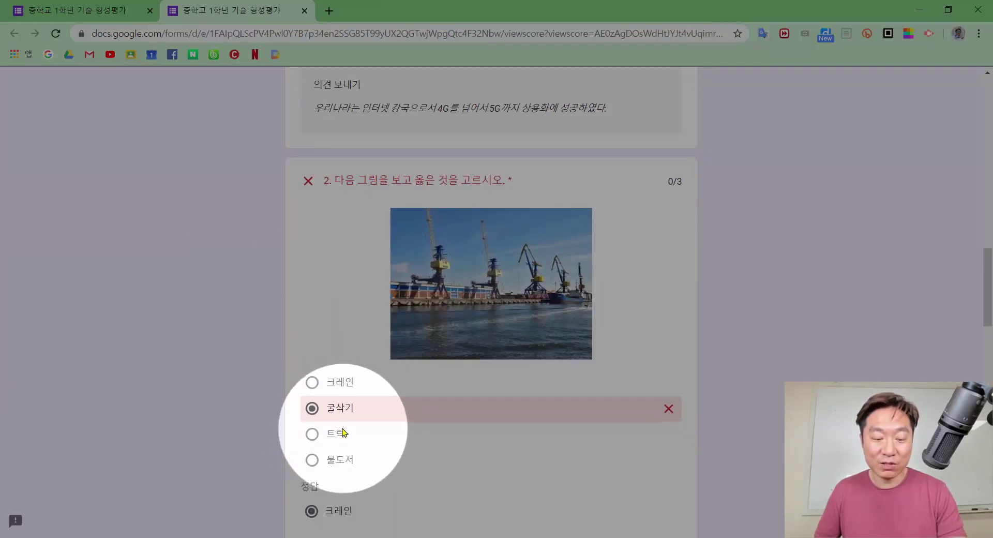
scroll(346, 429, "down", 2)
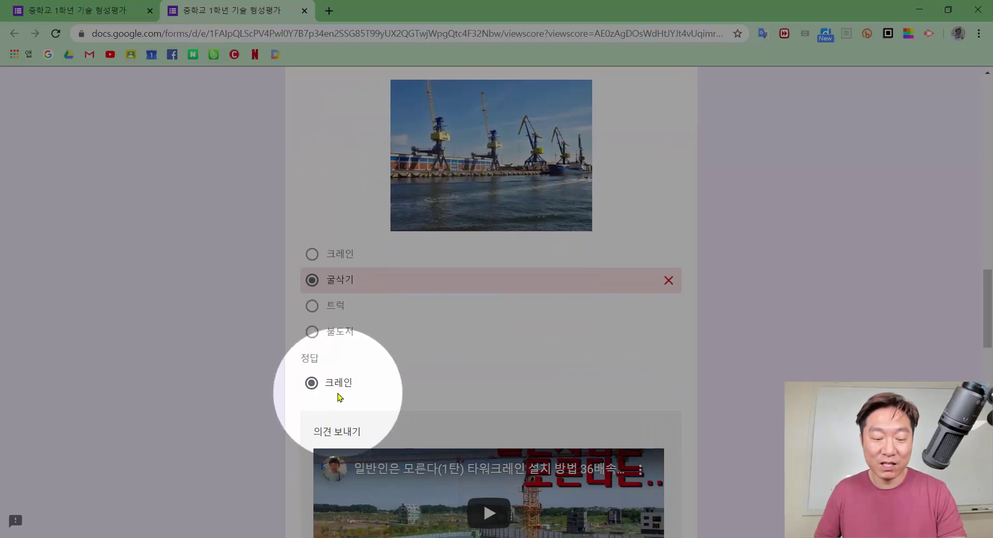
scroll(357, 395, "down", 1)
scroll(370, 391, "down", 1)
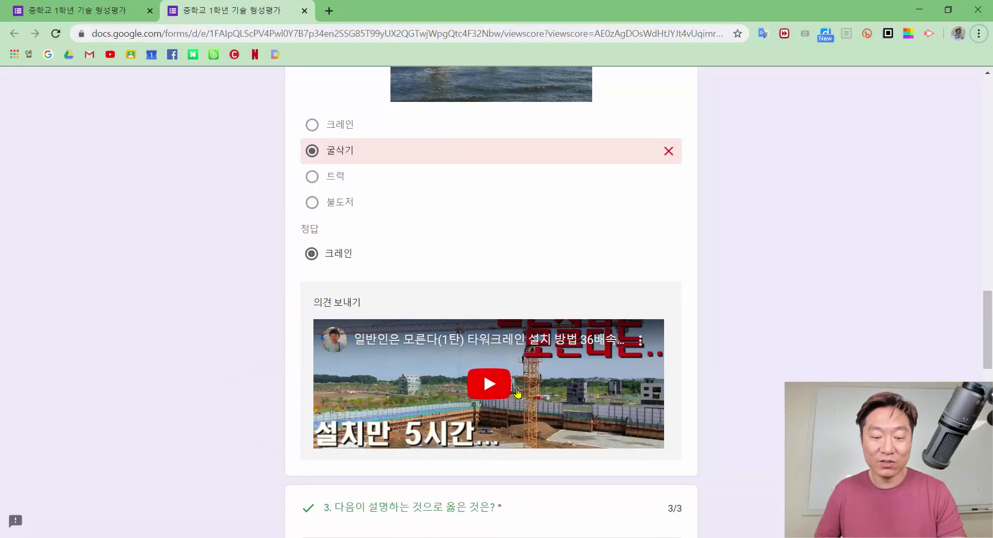
Play and pause the crane question's feedback video, then finish reviewing the results
left_click(491, 387)
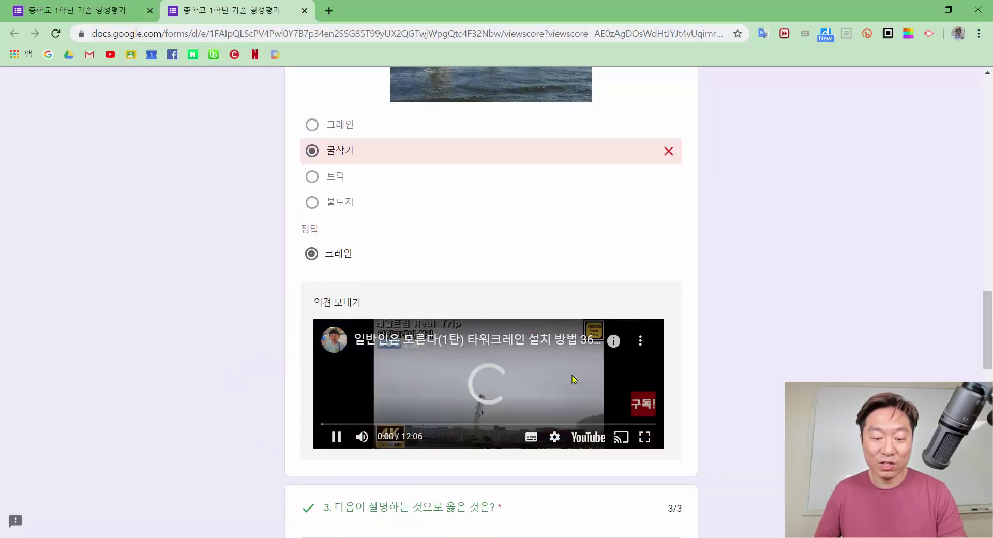
left_click(336, 438)
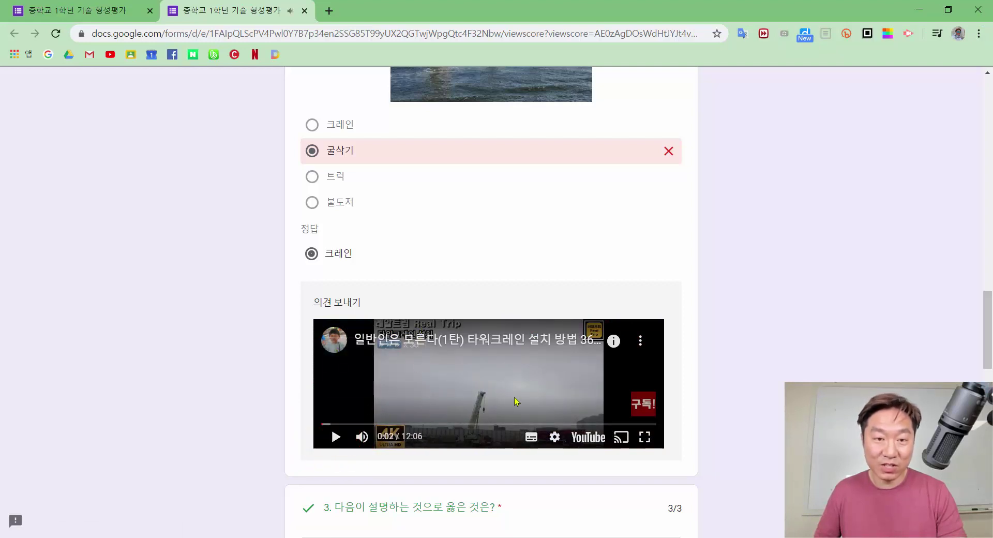
scroll(571, 379, "down", 5)
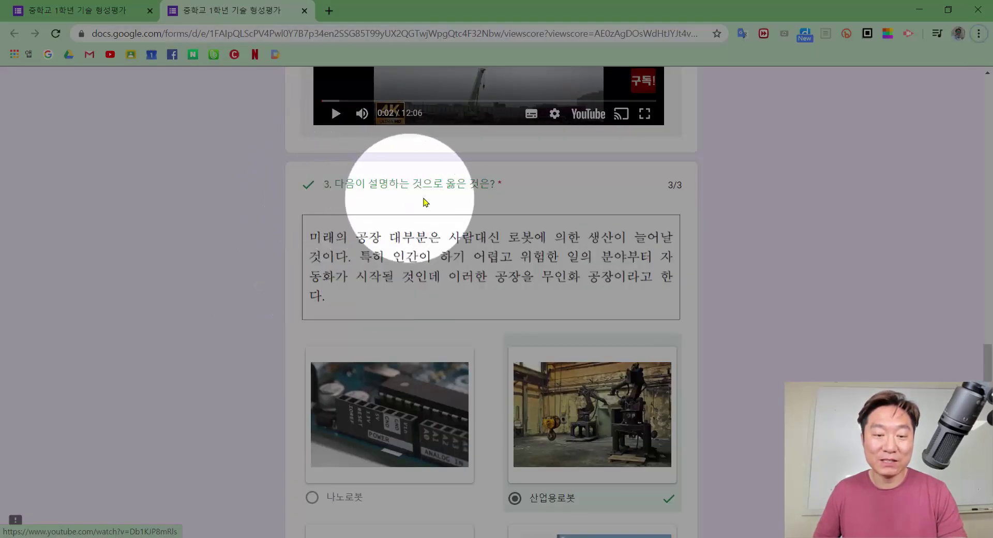
scroll(442, 244, "down", 2)
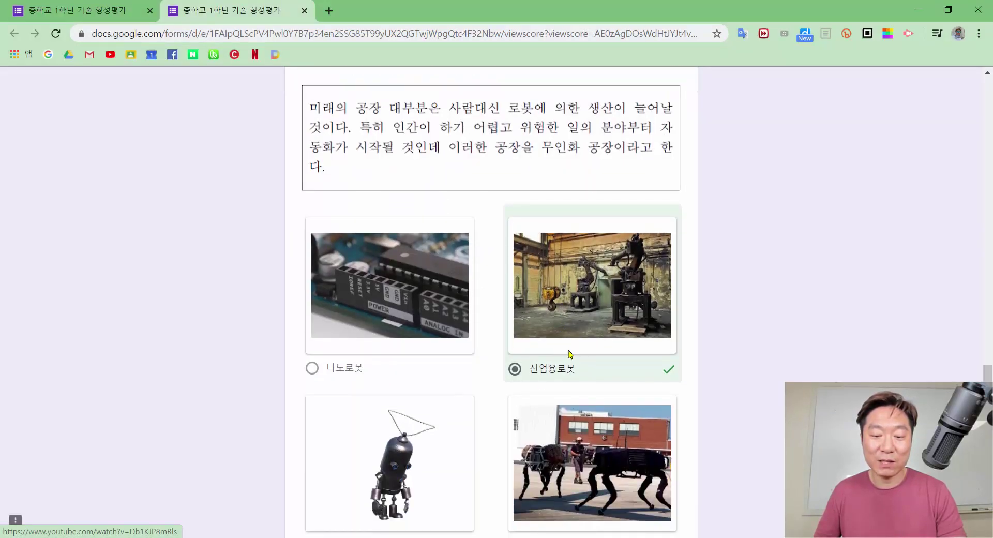
scroll(570, 355, "down", 4)
scroll(705, 305, "up", 6)
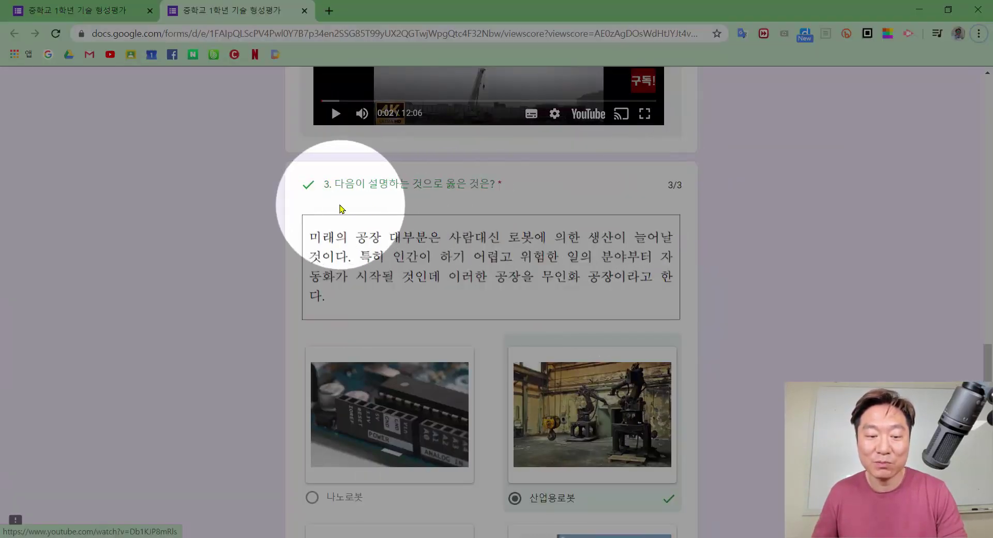
scroll(718, 238, "down", 11)
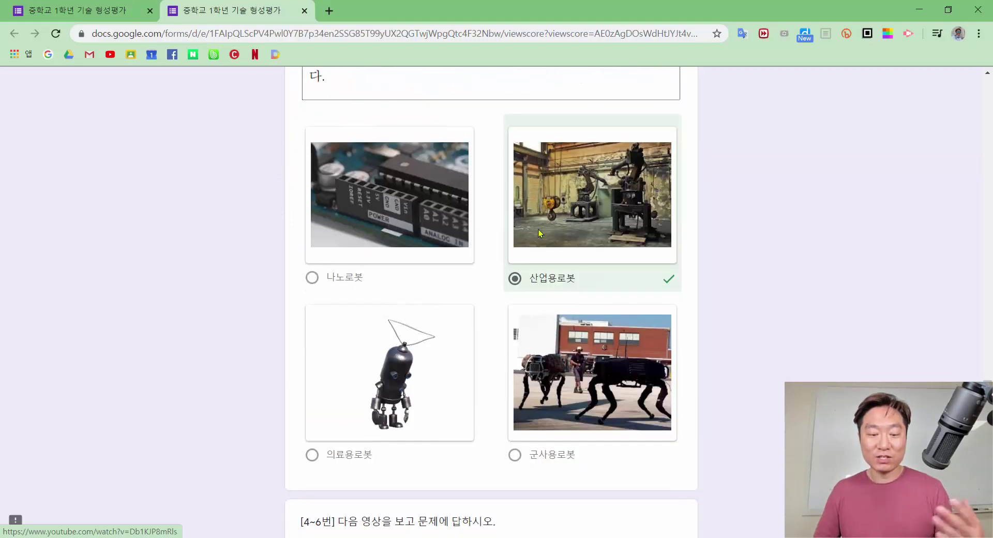
scroll(725, 238, "up", 12)
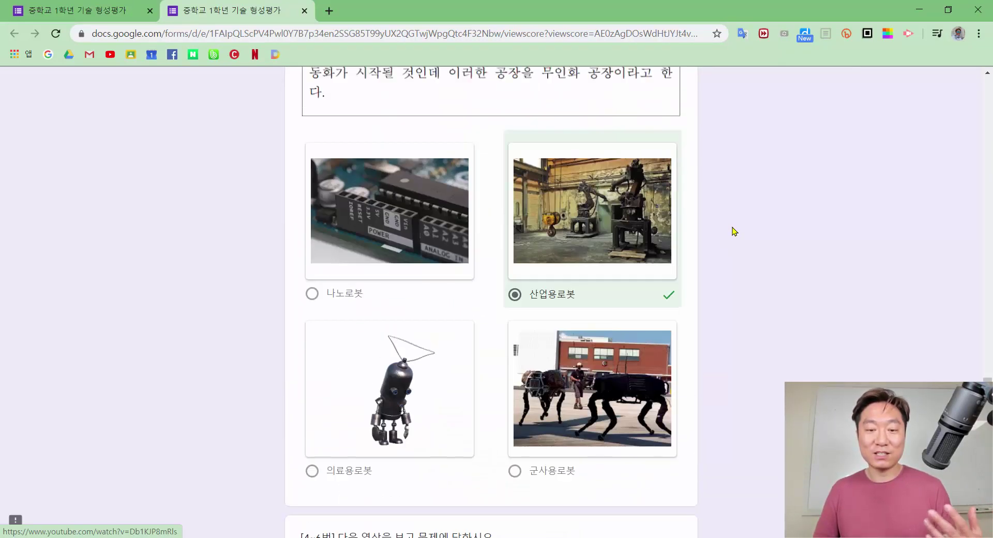
scroll(733, 228, "up", 10)
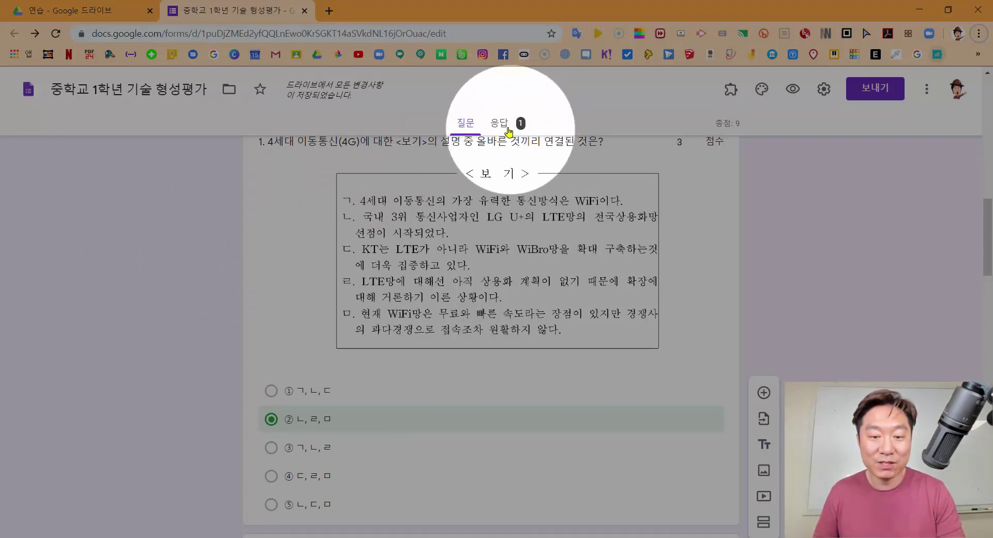
left_click(501, 125)
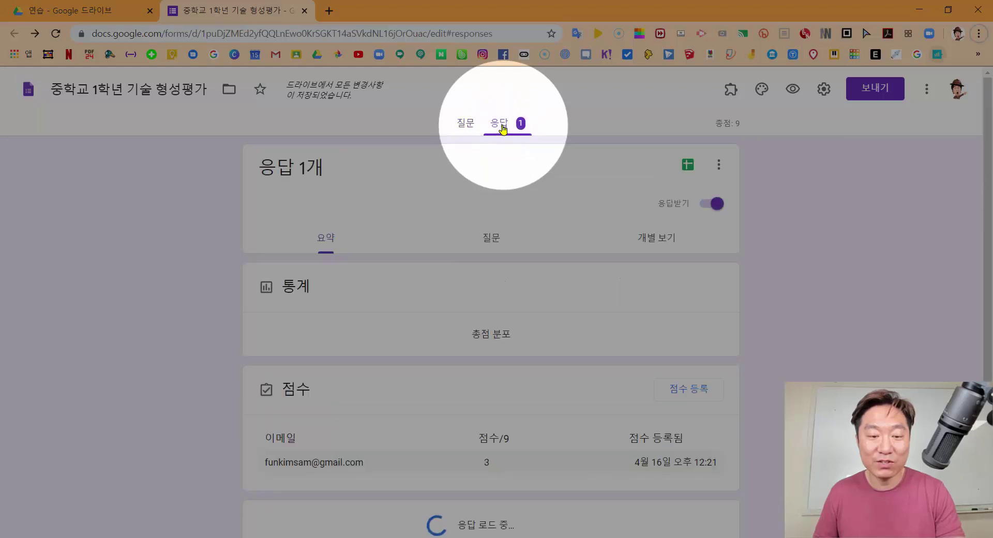
scroll(632, 195, "down", 1)
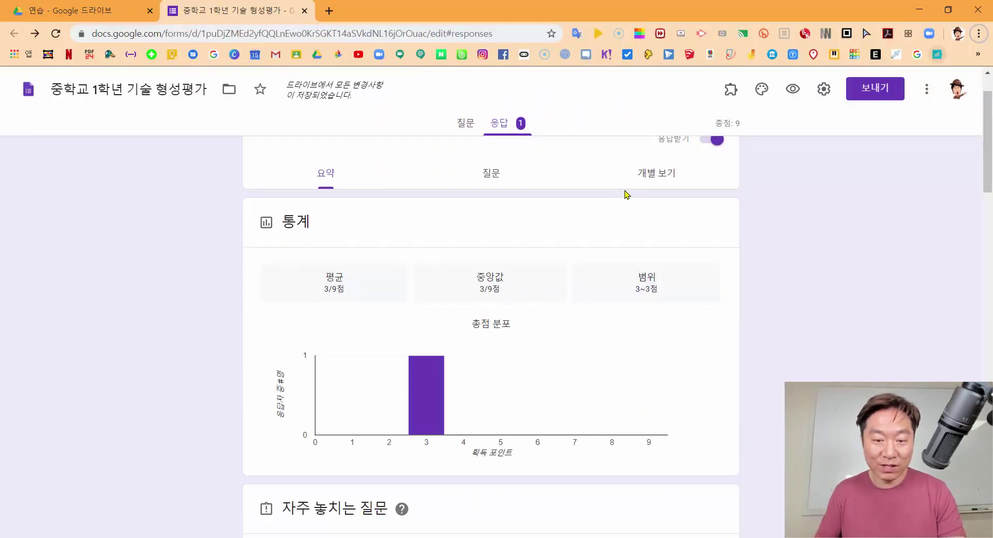
scroll(477, 239, "up", 1)
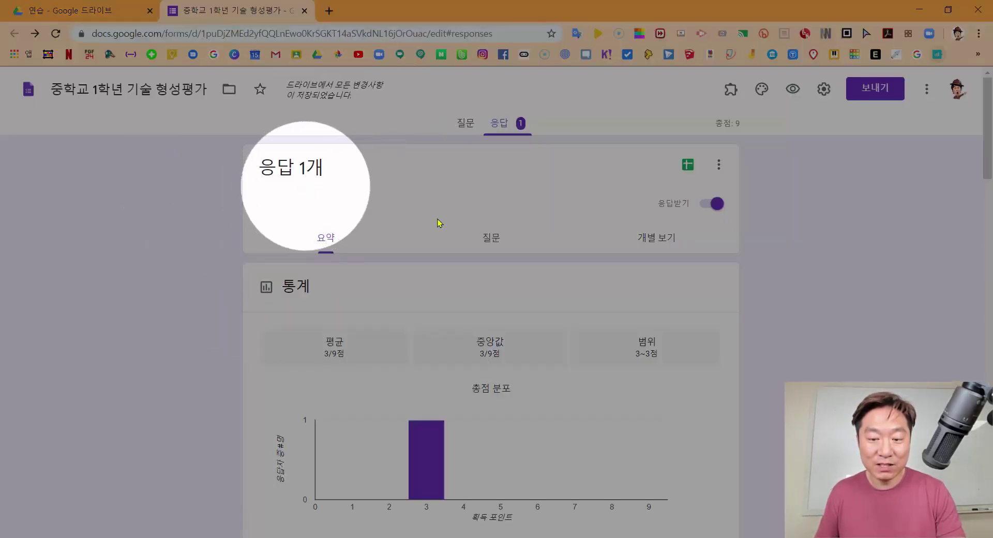
scroll(439, 222, "down", 4)
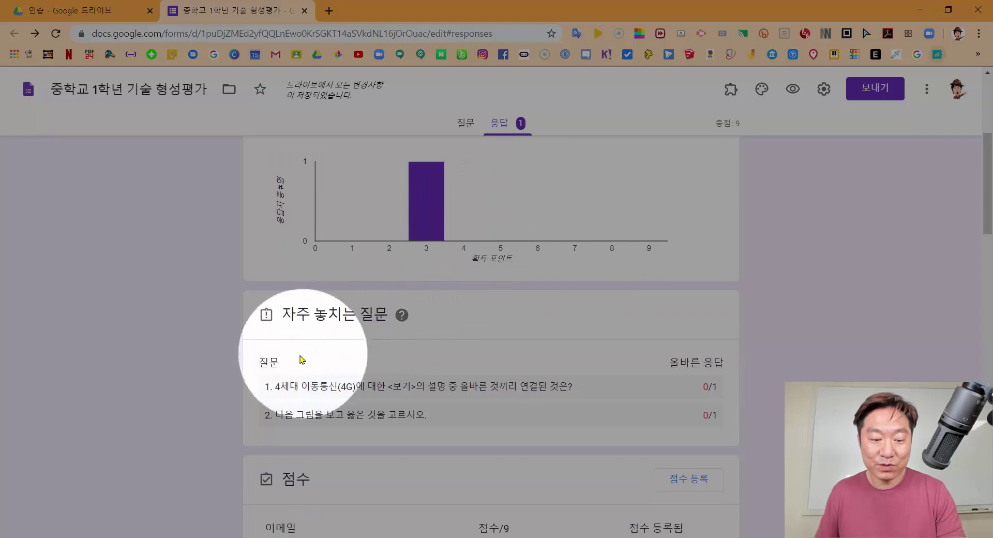
scroll(300, 357, "down", 1)
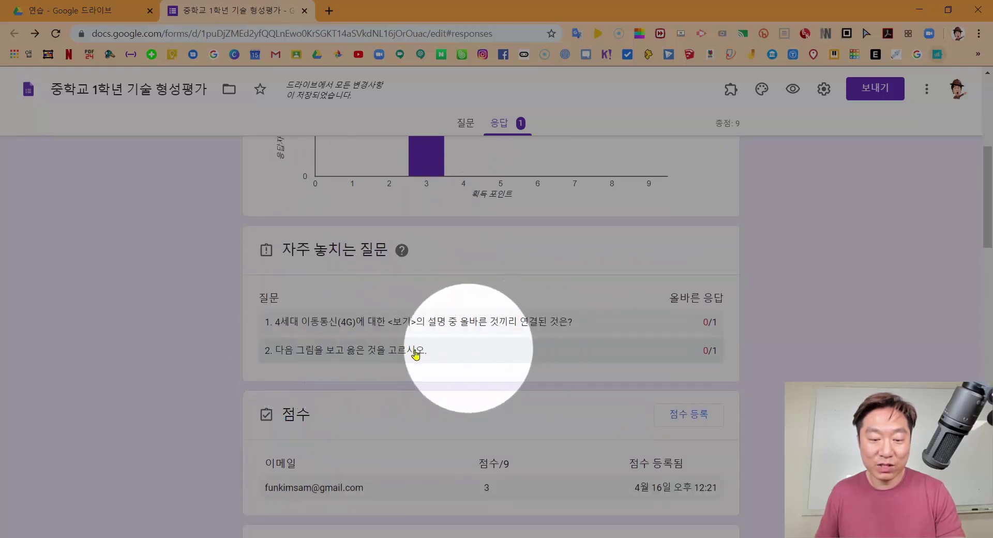
scroll(403, 357, "down", 4)
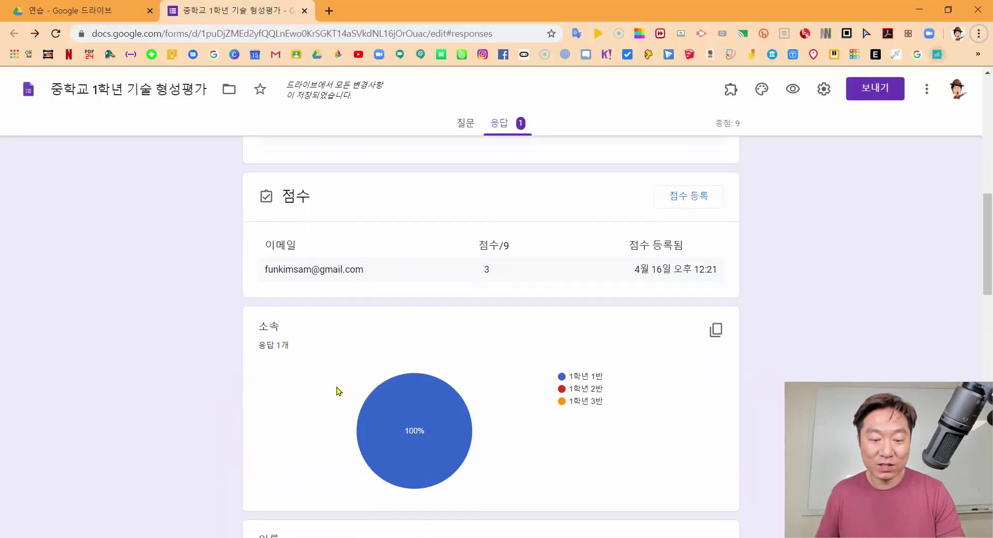
scroll(338, 392, "down", 1)
mouse_move(428, 409)
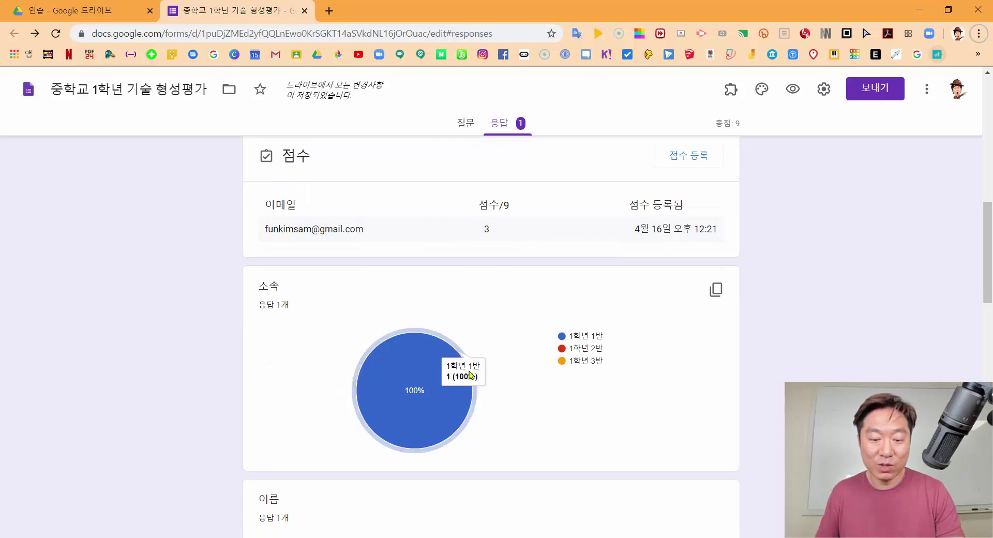
scroll(525, 399, "down", 4)
scroll(302, 365, "down", 3)
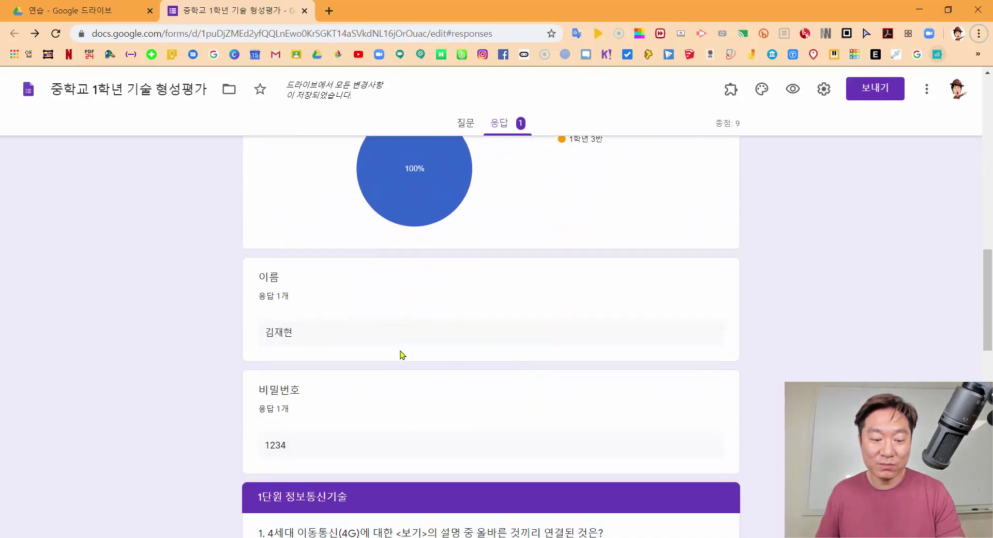
scroll(345, 361, "down", 4)
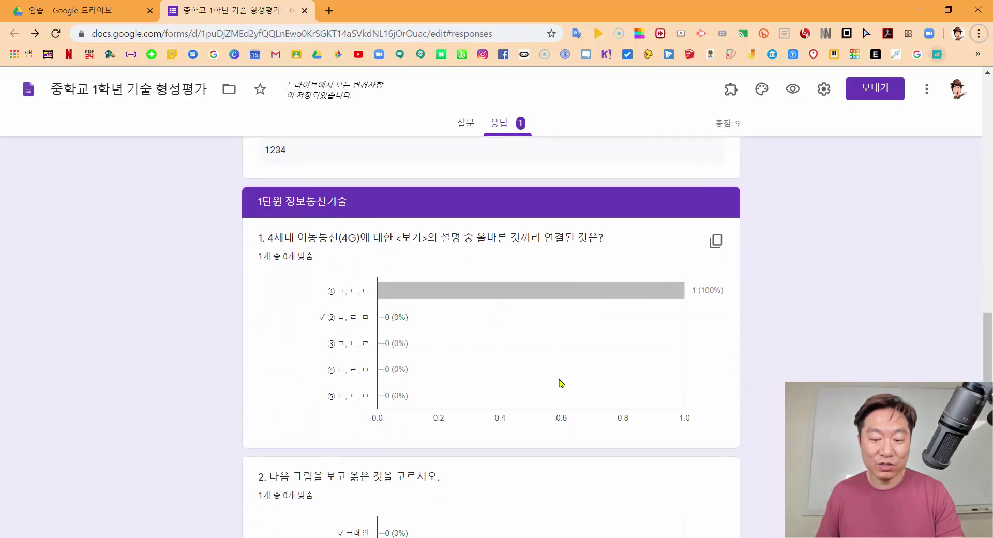
scroll(483, 408, "down", 10)
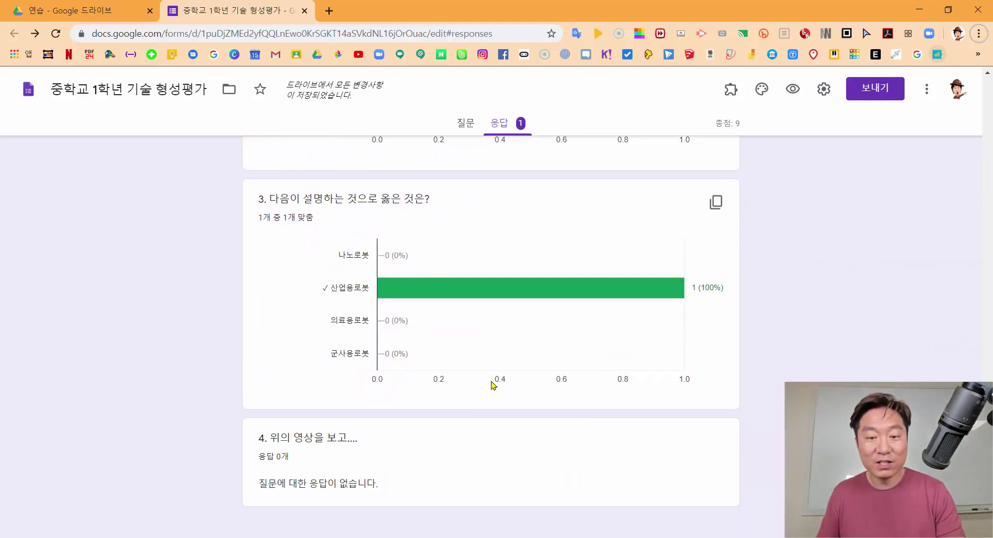
scroll(491, 388, "up", 20)
scroll(495, 383, "up", 8)
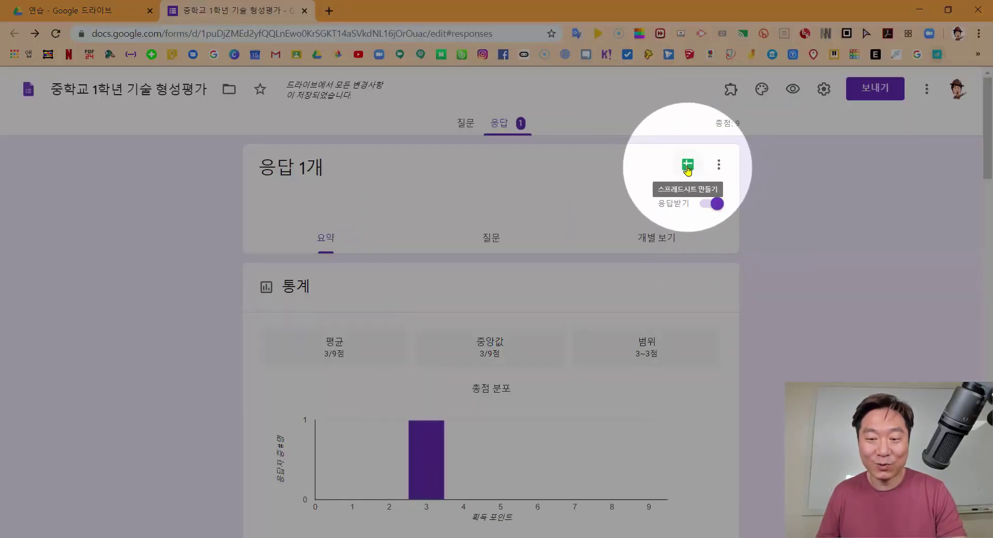
Link responses to a new spreadsheet, 중학교 1학년 기술 형성평가(응답), and open it
left_click(687, 166)
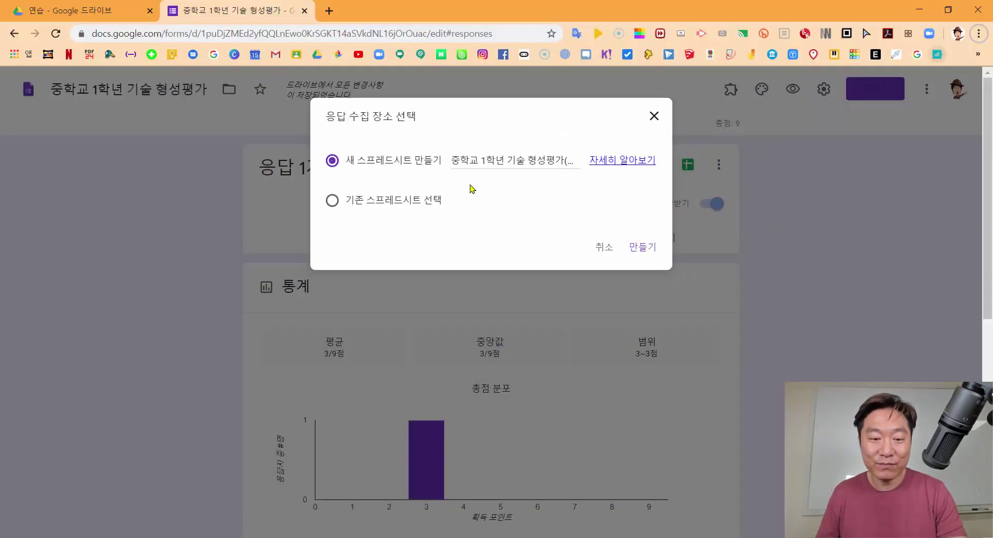
left_click(643, 247)
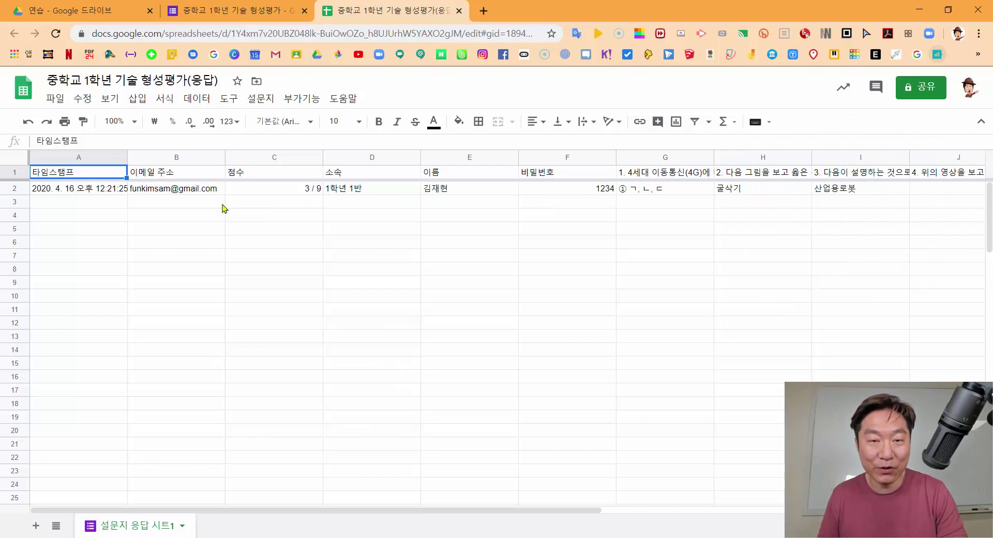
Select the empty cells just below the single response row in the linked Sheet
left_click(82, 215)
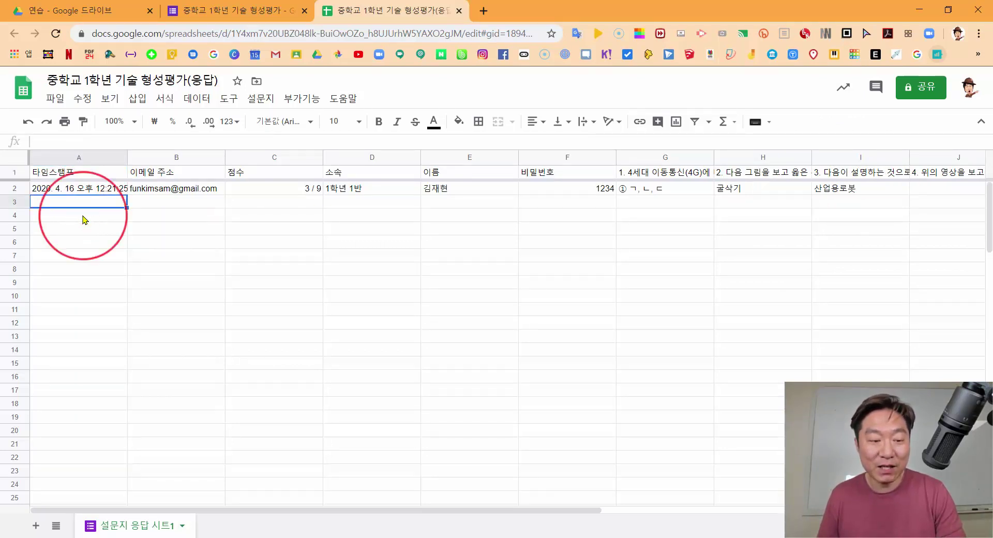
left_click(83, 232)
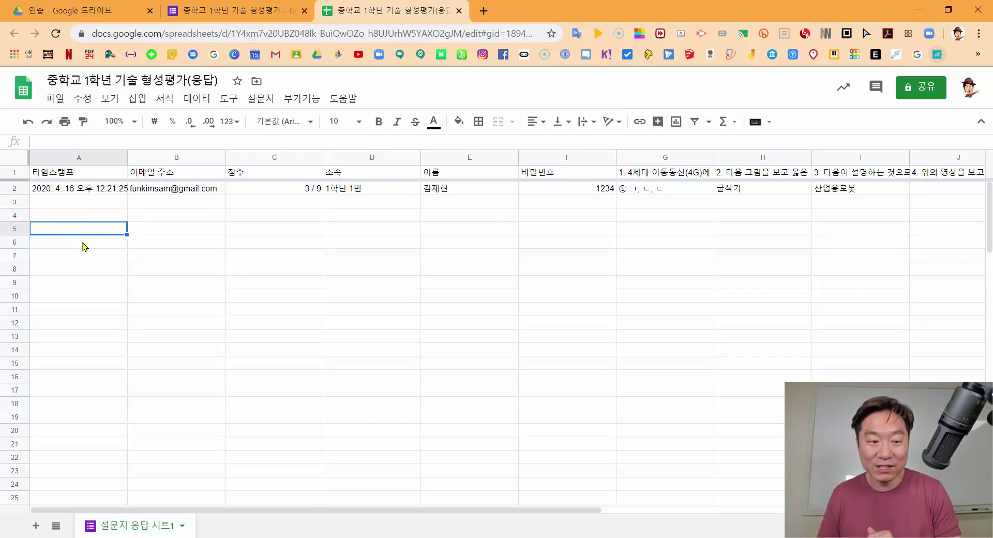
left_click(83, 202)
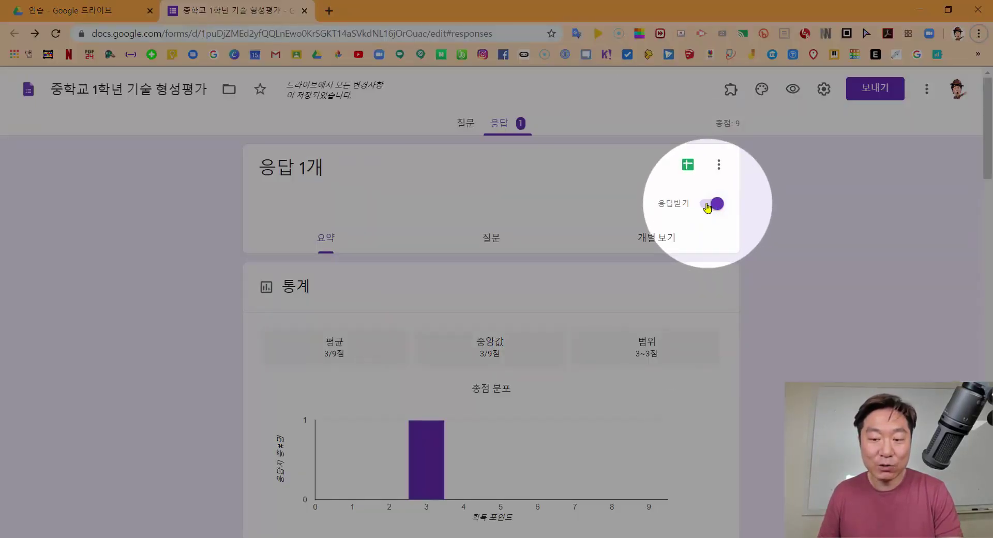
Turn off the 'Accepting responses' toggle on the quiz's Responses tab
left_click(708, 204)
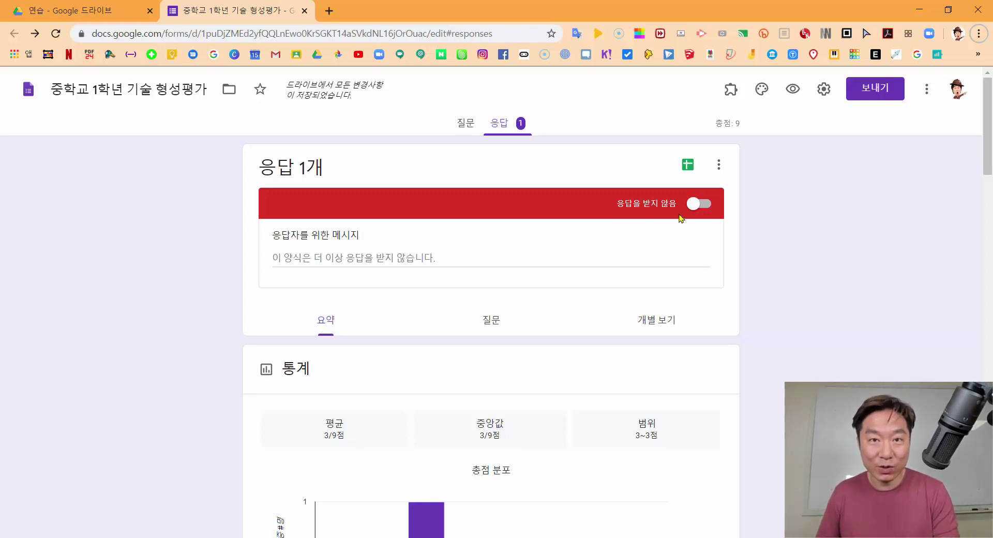
key("alt+Tab")
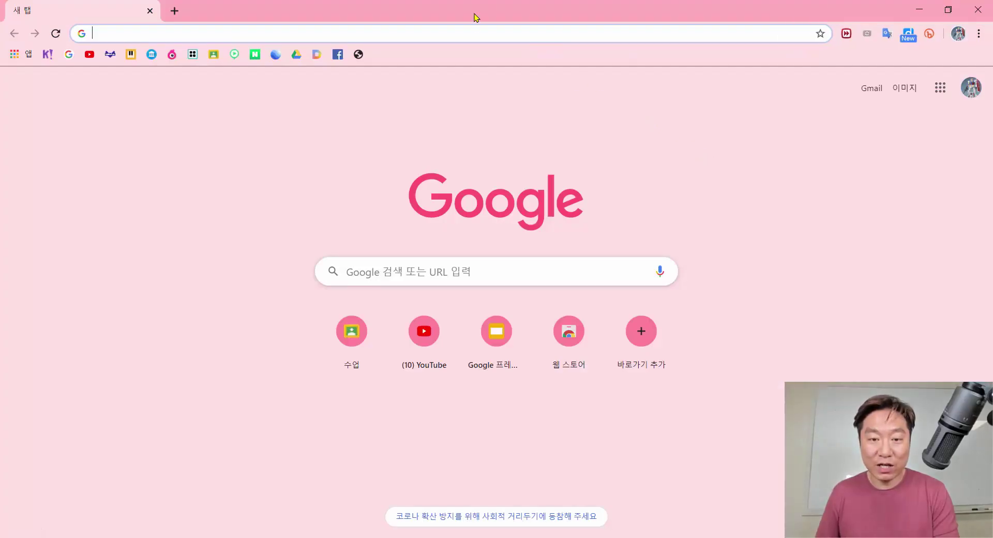
left_click(474, 29)
type("https://forms.gle/6mzV4gsifPjPEaZ99")
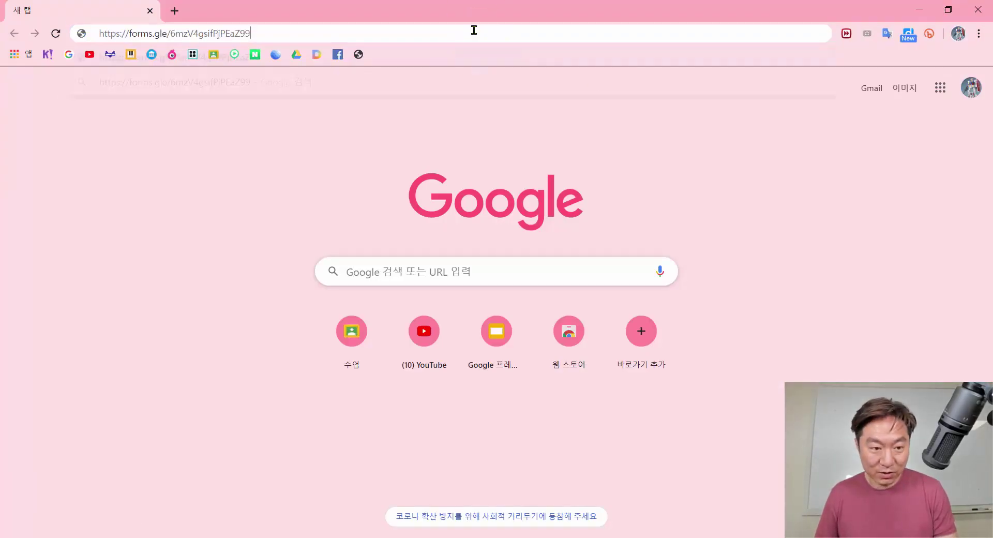
key("Return")
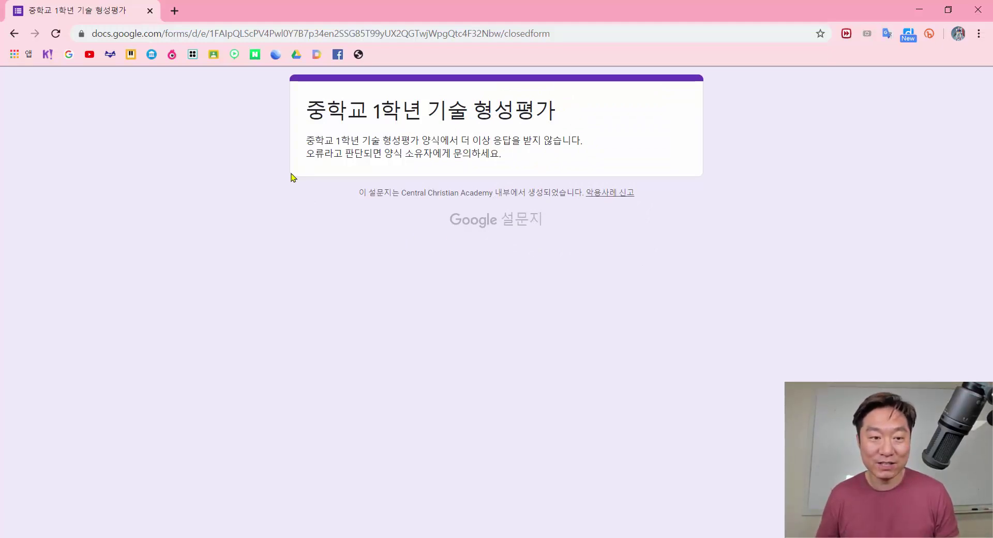
left_click(978, 9)
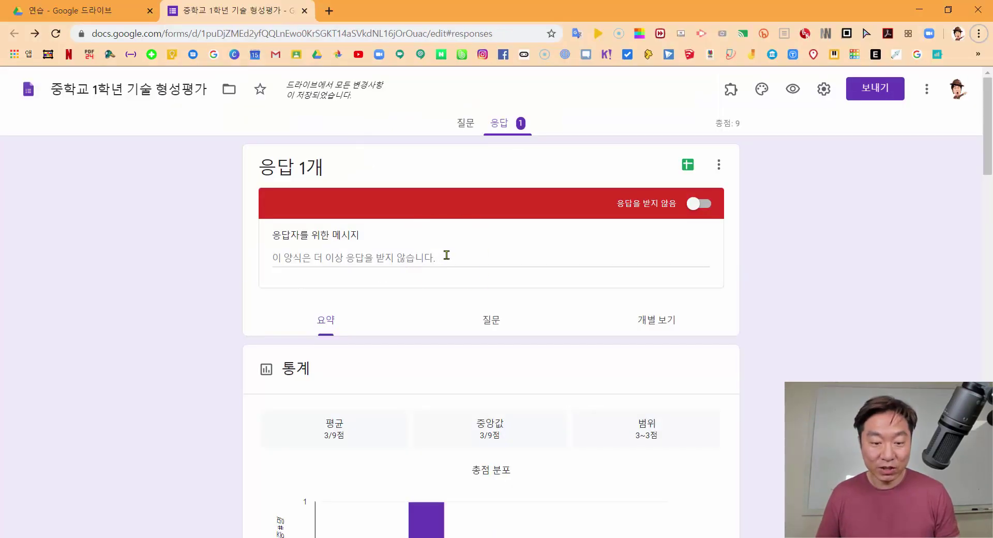
Replace the closed-form notice with the message '시험이 종료되었습니다.'
left_click(337, 259)
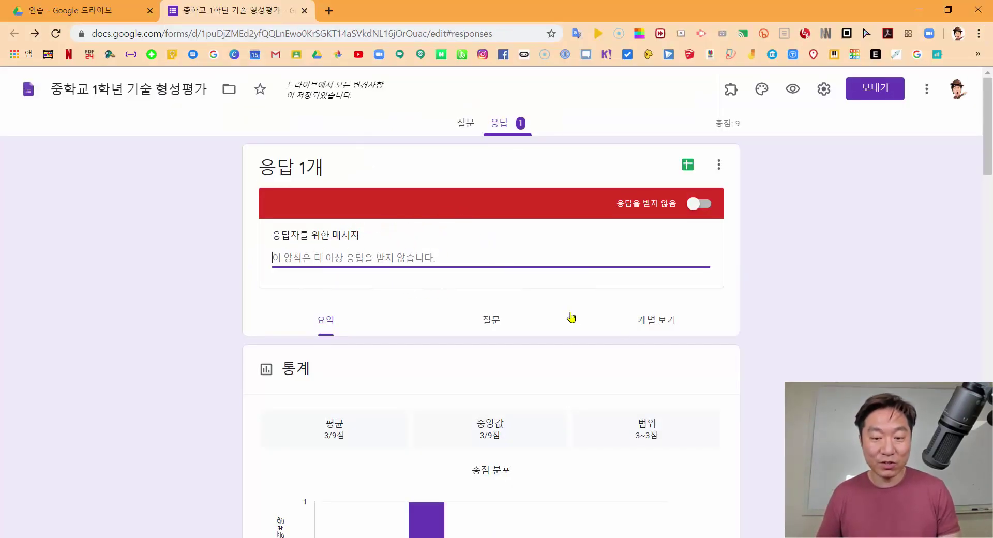
type("시")
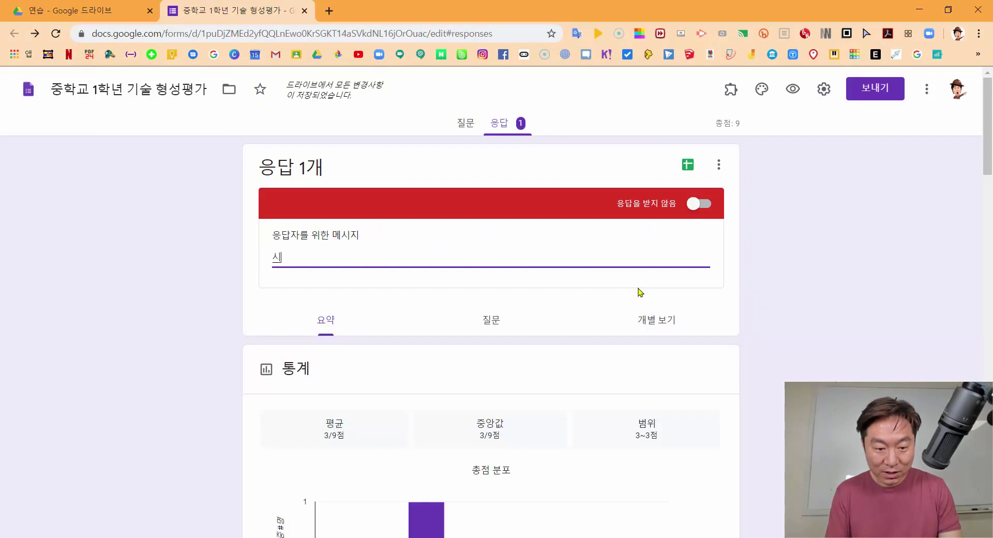
type("험이 지종료되었습니다.")
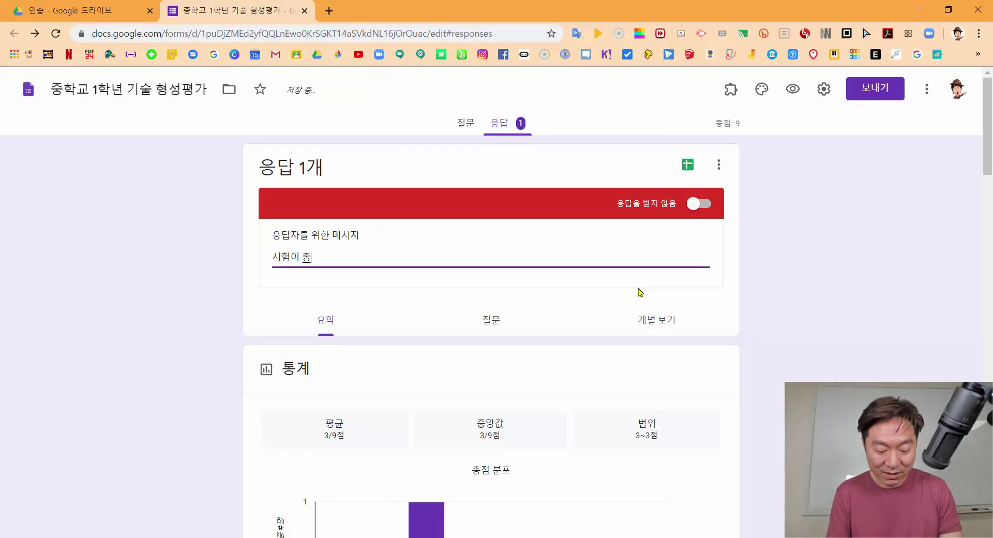